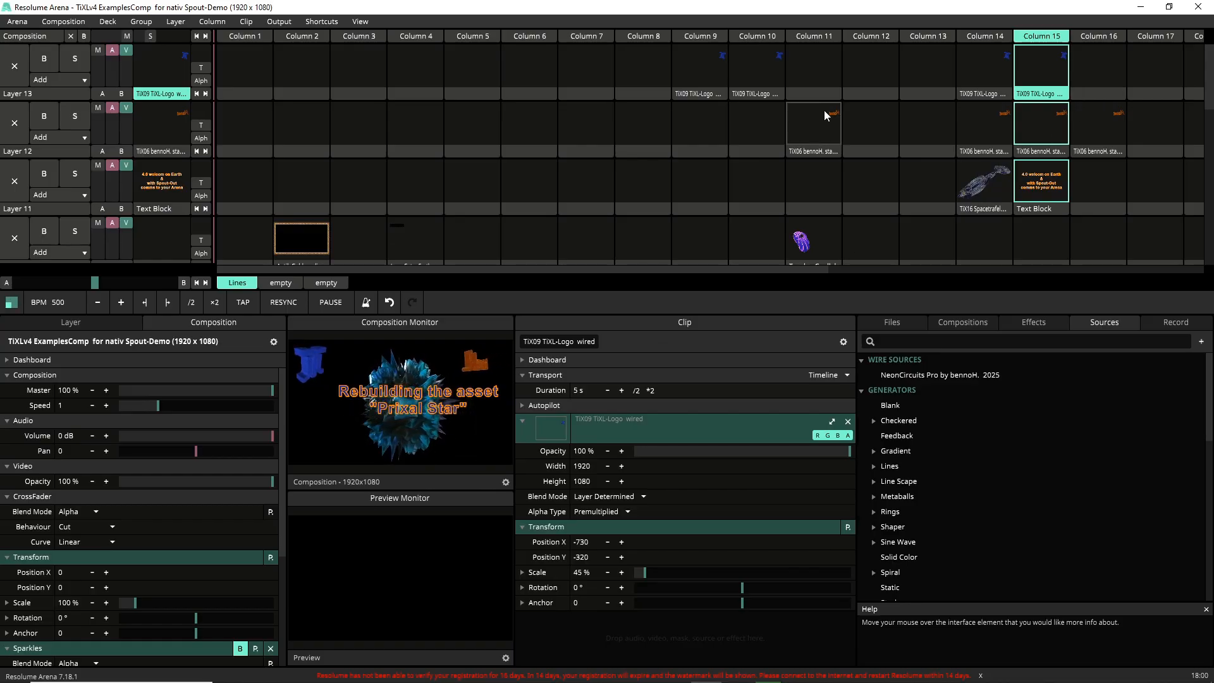
Stop the running Text Block clips on layers 11 and 8 by triggering the empty column 16 slots.
{"action": "left_click", "coordinate": [1079, 183]}
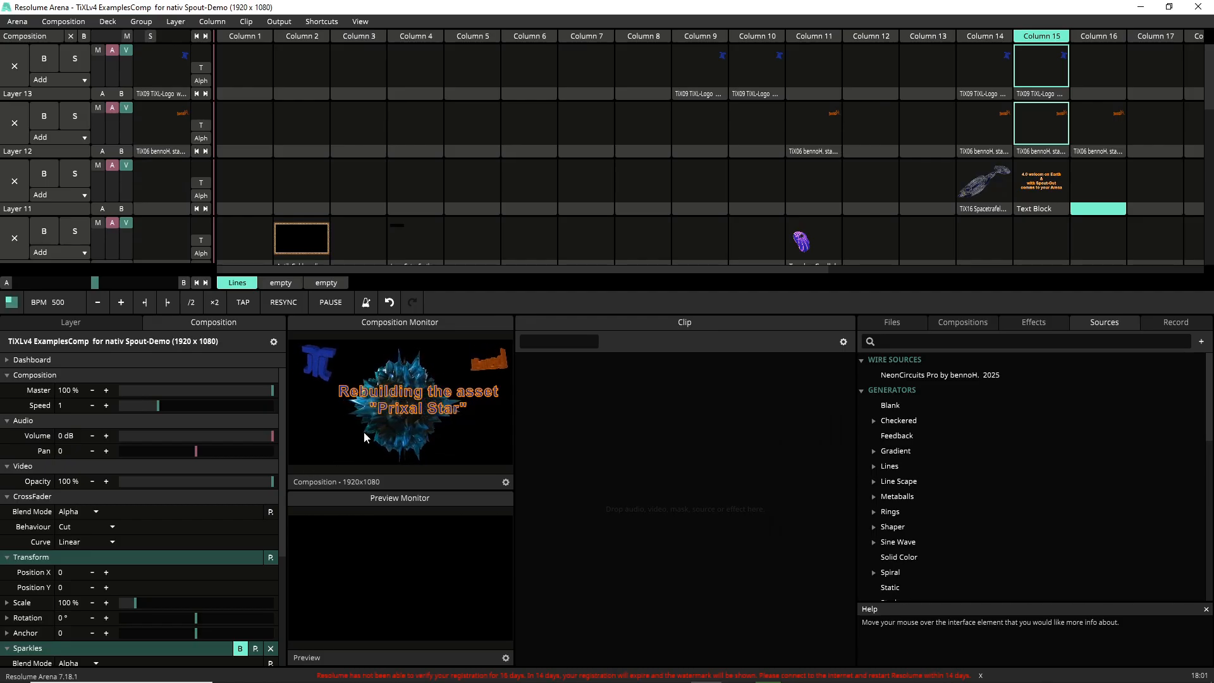
{"action": "scroll", "coordinate": [1044, 174], "scroll_direction": "down", "scroll_amount": 3}
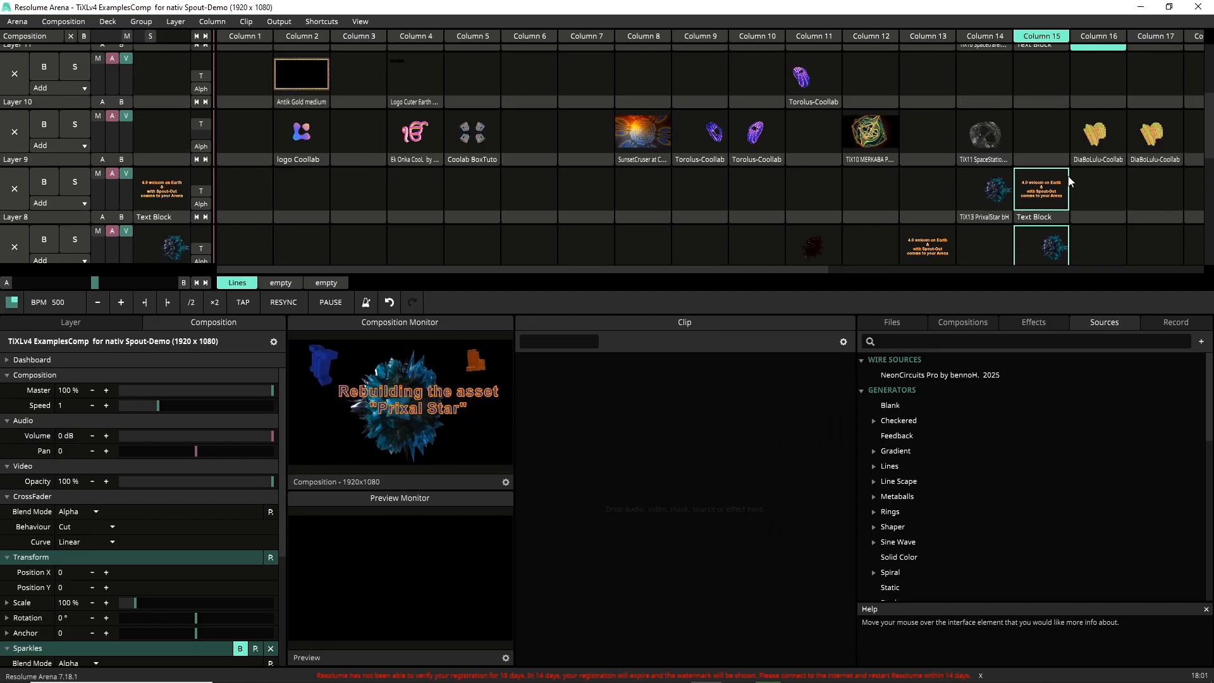
{"action": "left_click", "coordinate": [1084, 184]}
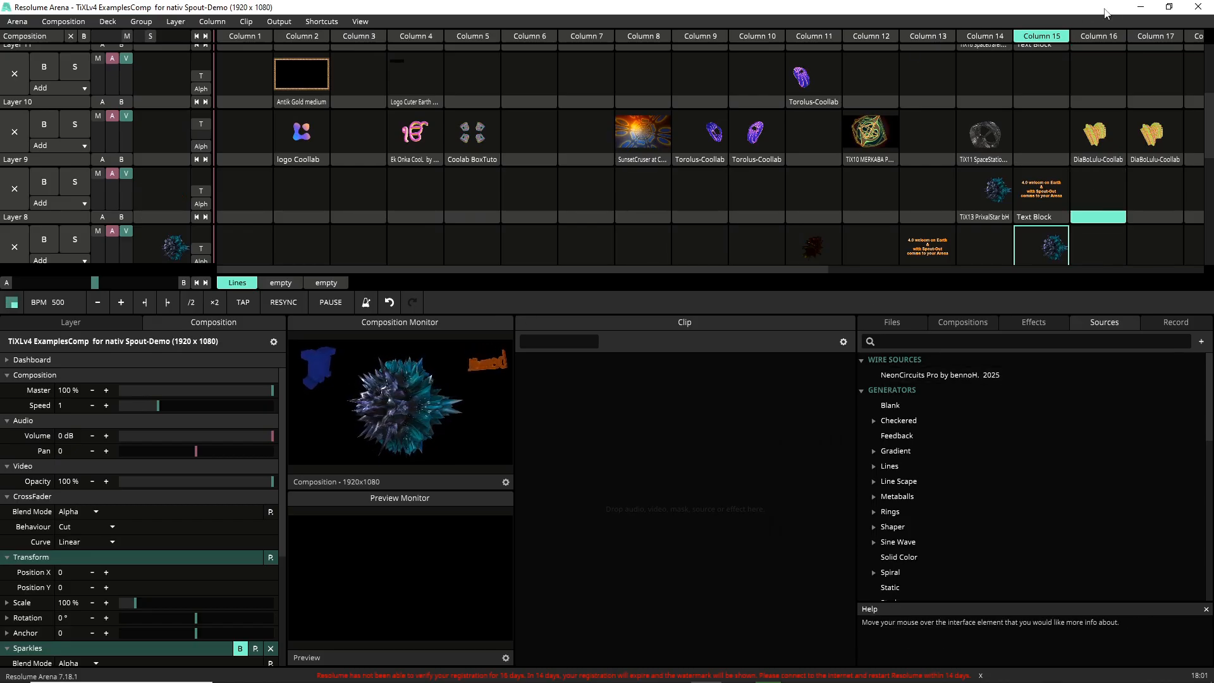
Quit Resolume Arena without saving and switch to TiXL in a maximized window with no node selected.
{"action": "left_click", "coordinate": [1195, 7]}
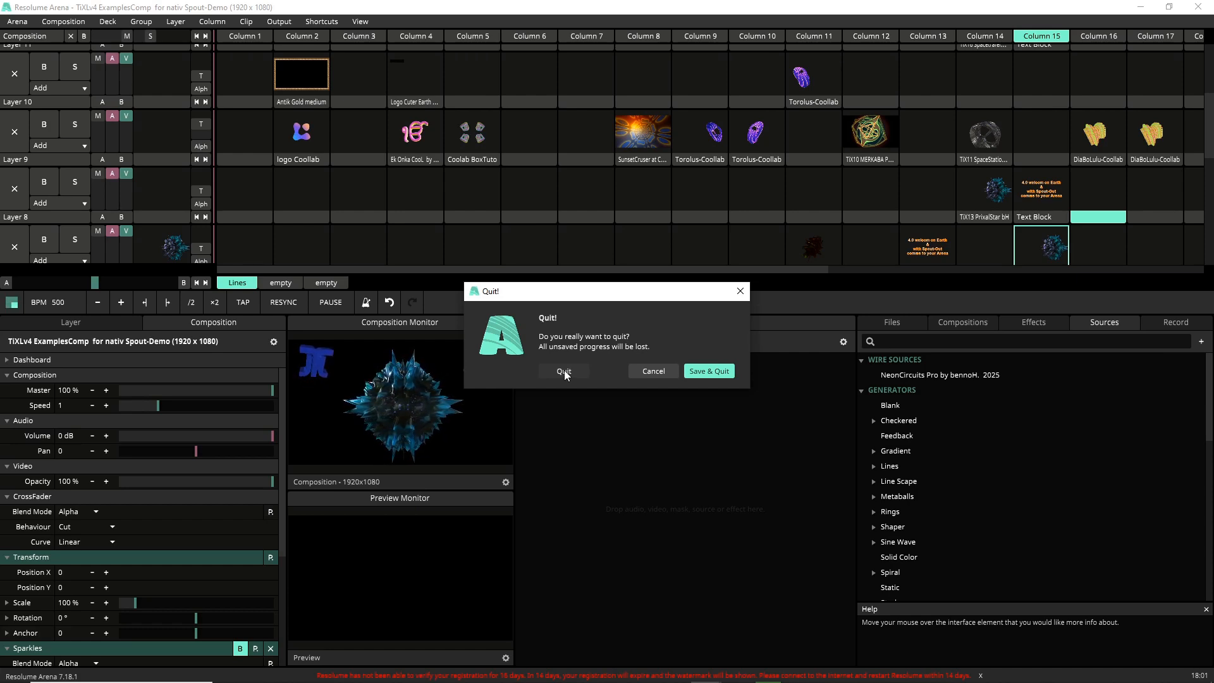
{"action": "left_click", "coordinate": [565, 370]}
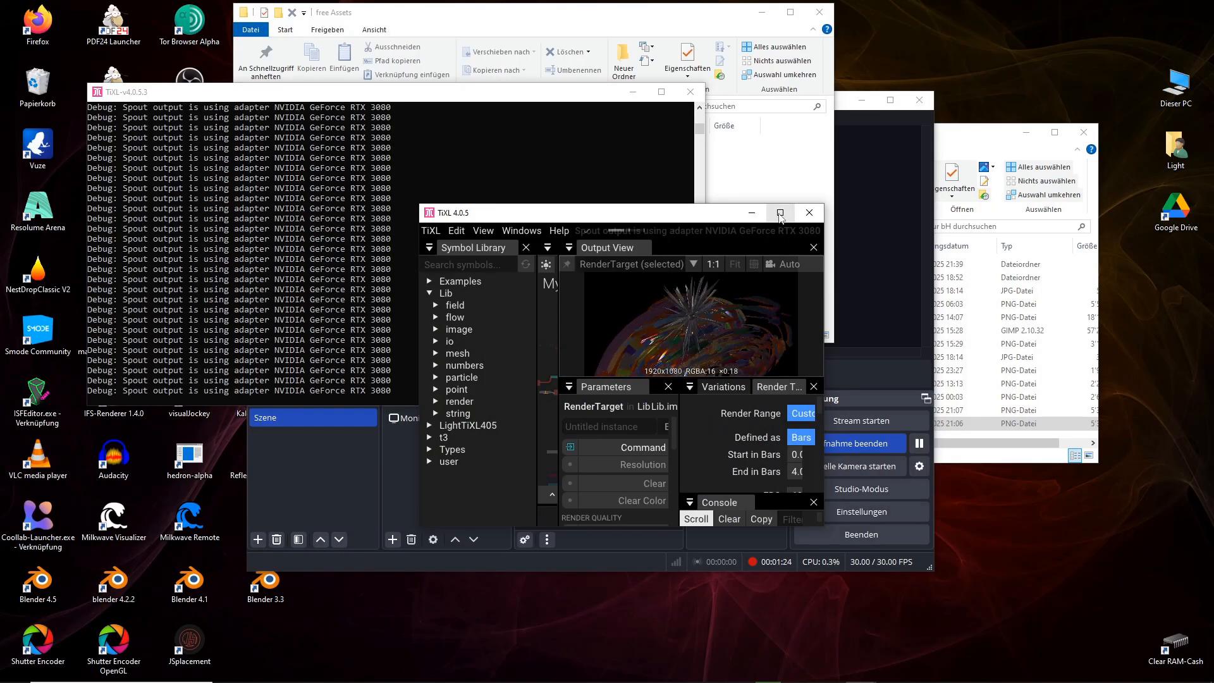
{"action": "double_click", "coordinate": [740, 213]}
{"action": "left_click", "coordinate": [412, 317]}
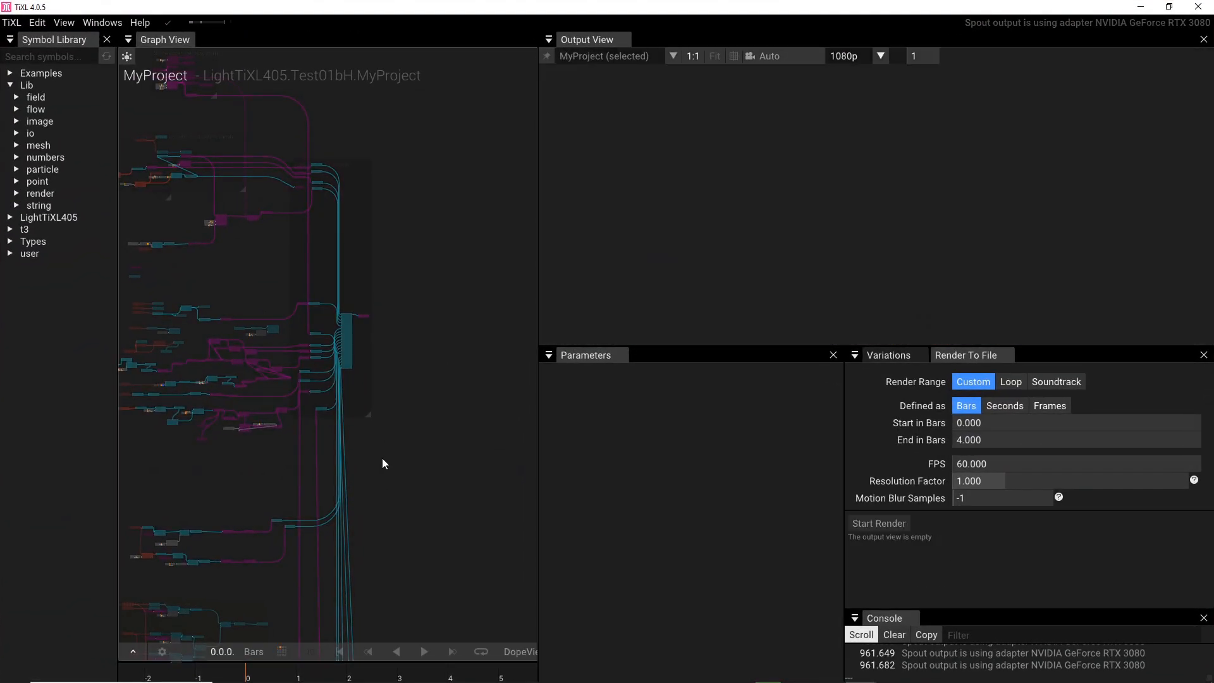
Examine the project graph's node groups, including the EarthPortal SpaceStation, Earth and Space Division with Planets sections.
{"action": "right_click_drag", "start_coordinate": [388, 450], "coordinate": [482, 317]}
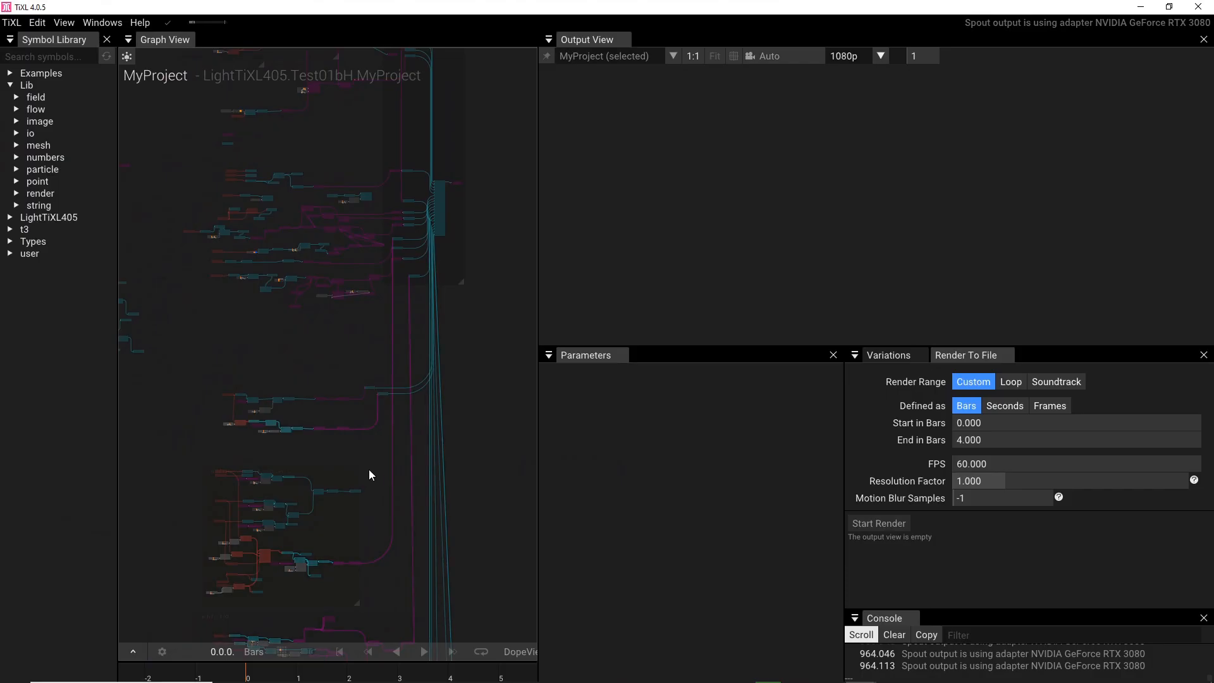
{"action": "scroll", "coordinate": [369, 469], "scroll_direction": "up", "scroll_amount": 6}
{"action": "right_click_drag", "start_coordinate": [293, 484], "coordinate": [375, 263]}
{"action": "scroll", "coordinate": [298, 492], "scroll_direction": "up", "scroll_amount": 1}
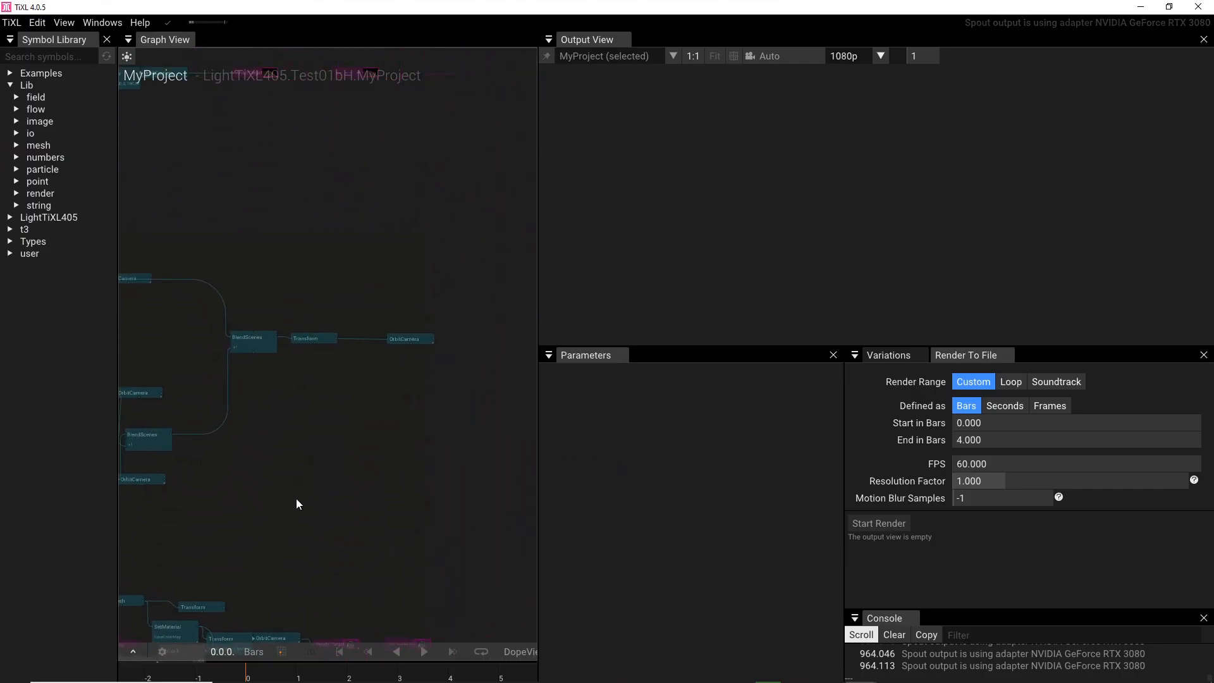
{"action": "right_click_drag", "start_coordinate": [325, 499], "coordinate": [499, 162]}
{"action": "scroll", "coordinate": [436, 379], "scroll_direction": "up", "scroll_amount": 1}
{"action": "right_click_drag", "start_coordinate": [367, 481], "coordinate": [489, 308]}
{"action": "right_click_drag", "start_coordinate": [437, 378], "coordinate": [320, 285]}
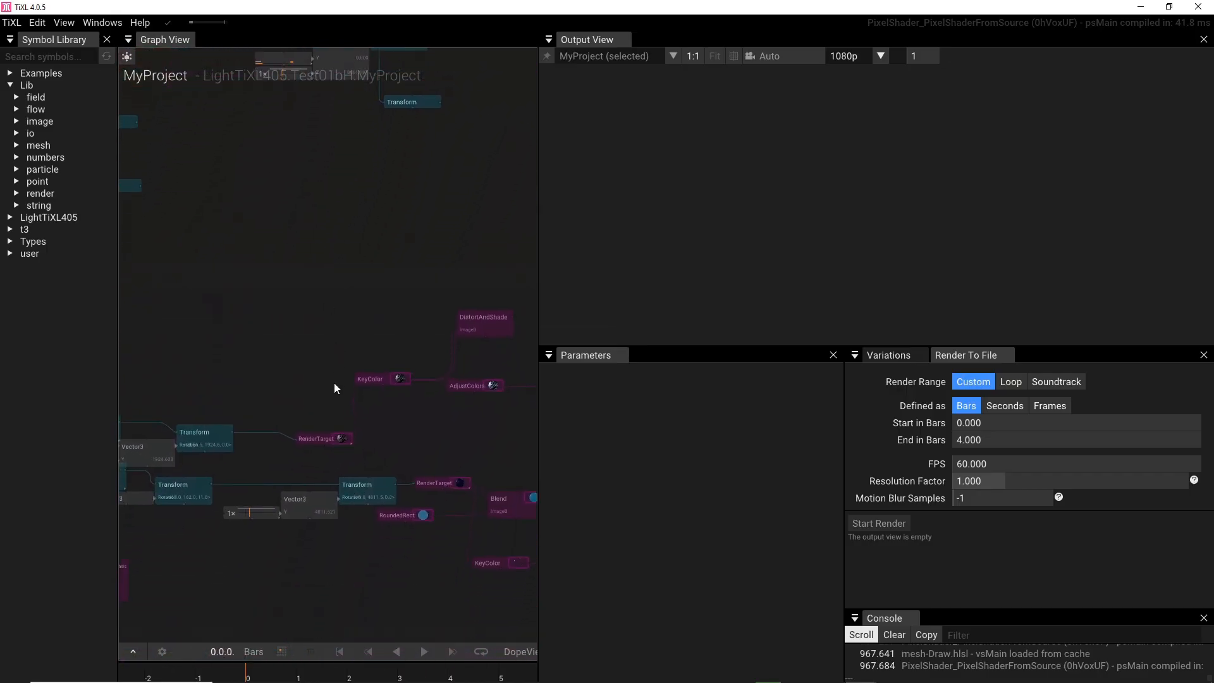
{"action": "right_click_drag", "start_coordinate": [311, 358], "coordinate": [306, 238]}
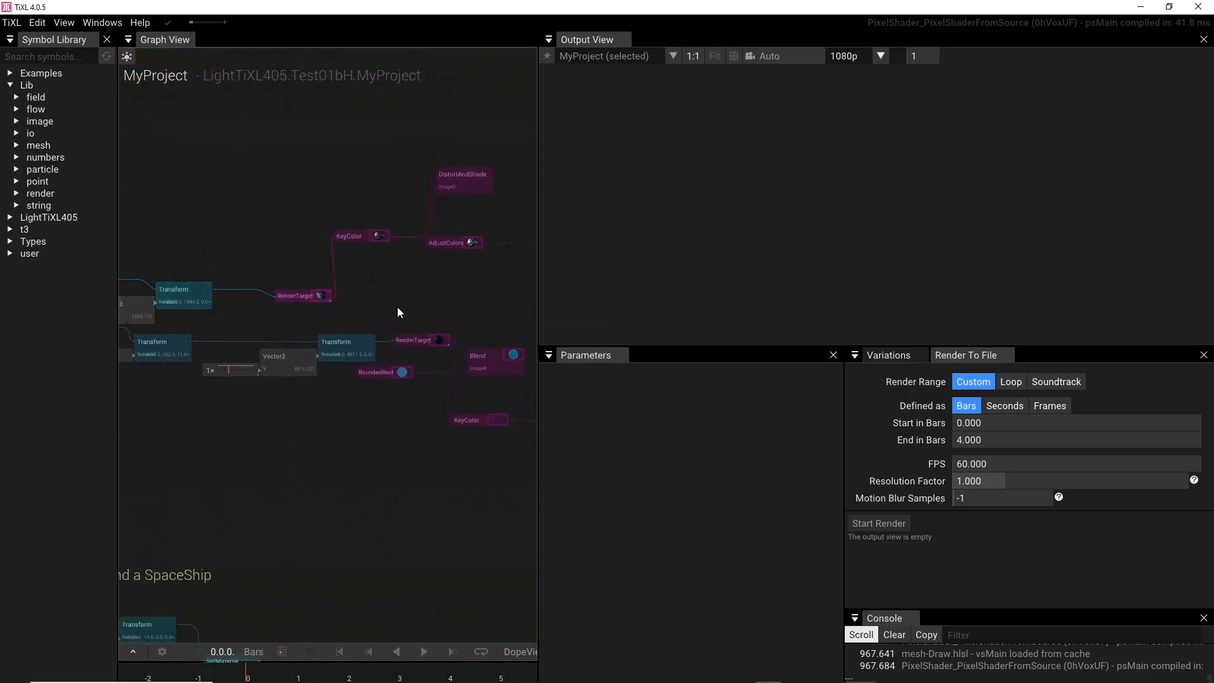
{"action": "scroll", "coordinate": [293, 497], "scroll_direction": "up", "scroll_amount": 1}
{"action": "right_click_drag", "start_coordinate": [293, 496], "coordinate": [329, 593]}
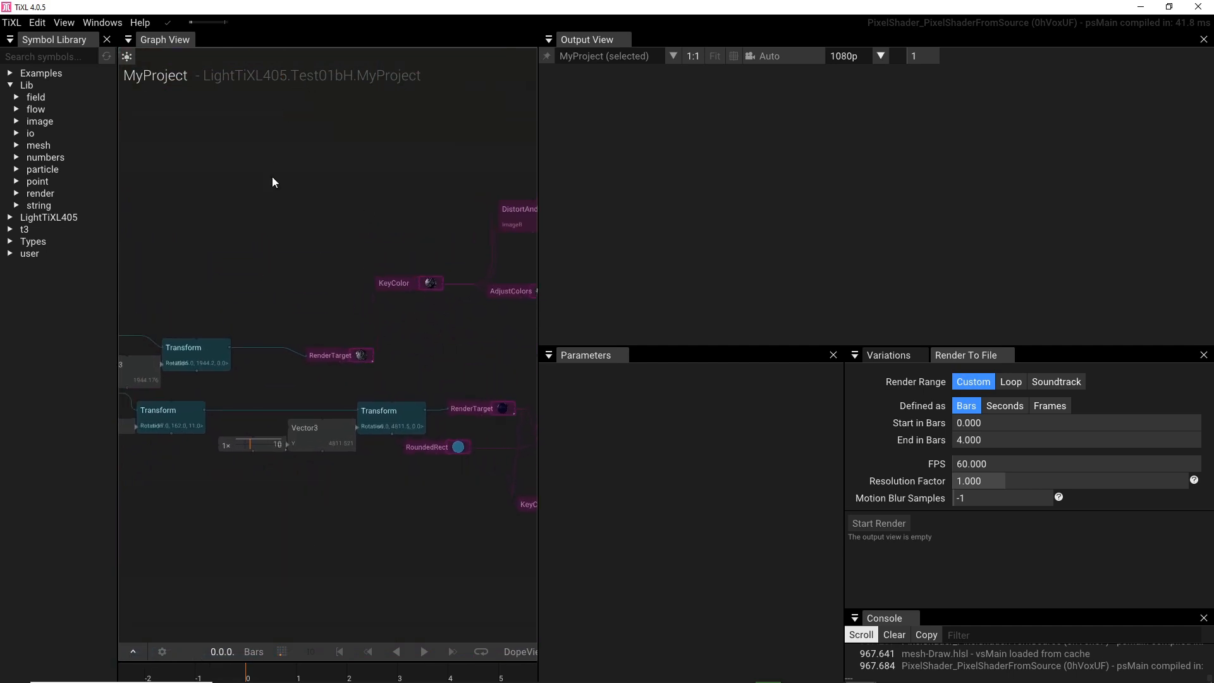
{"action": "scroll", "coordinate": [341, 380], "scroll_direction": "down", "scroll_amount": 5}
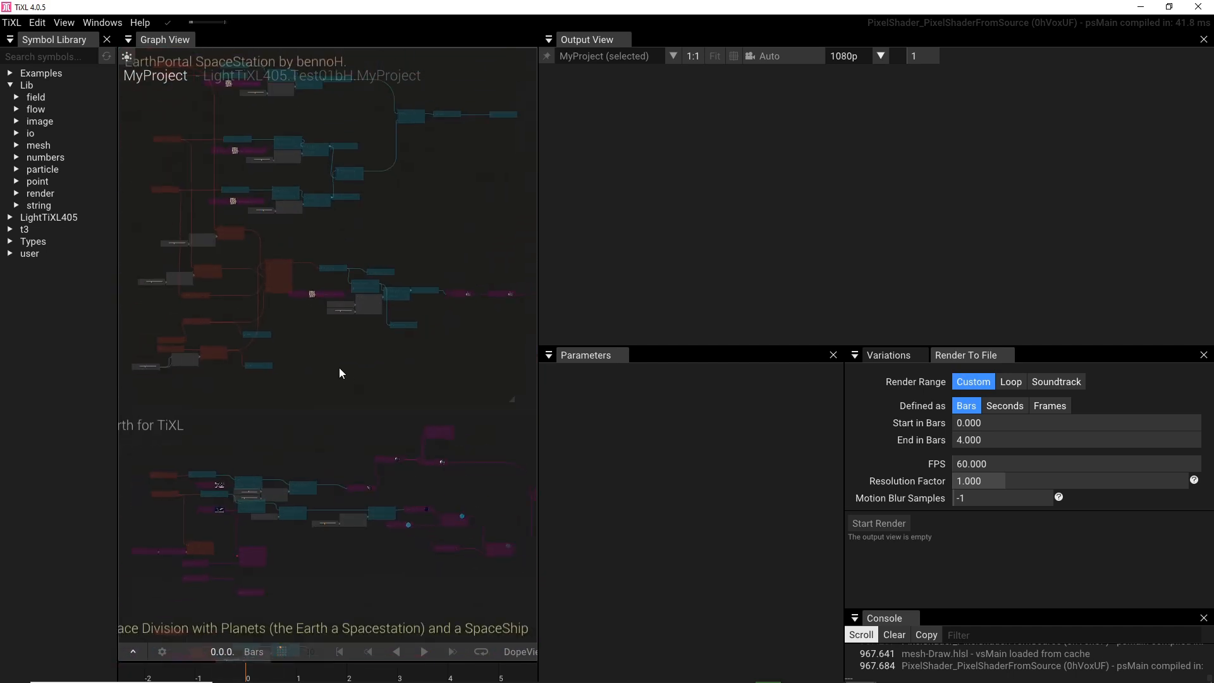
{"action": "scroll", "coordinate": [339, 370], "scroll_direction": "down", "scroll_amount": 3}
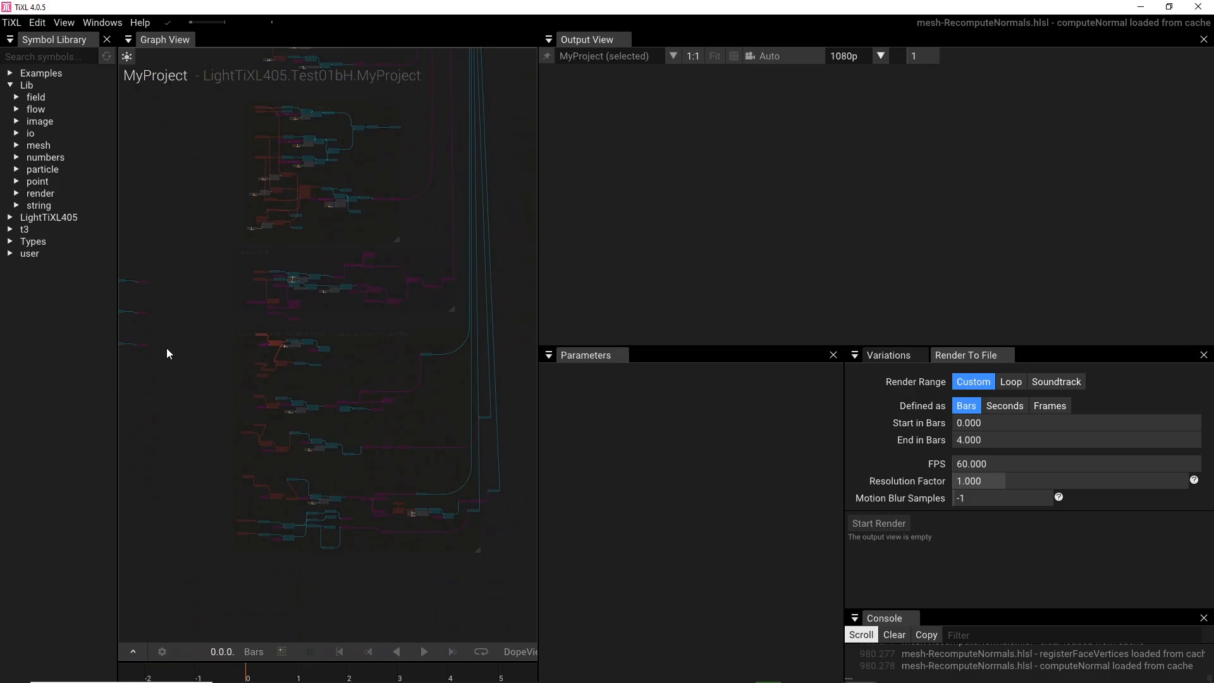
Show the output of the TiX-SP13 - PrixalStar bH SpoutOutput node in the Space Division with Planets section.
{"action": "scroll", "coordinate": [420, 447], "scroll_direction": "up", "scroll_amount": 5}
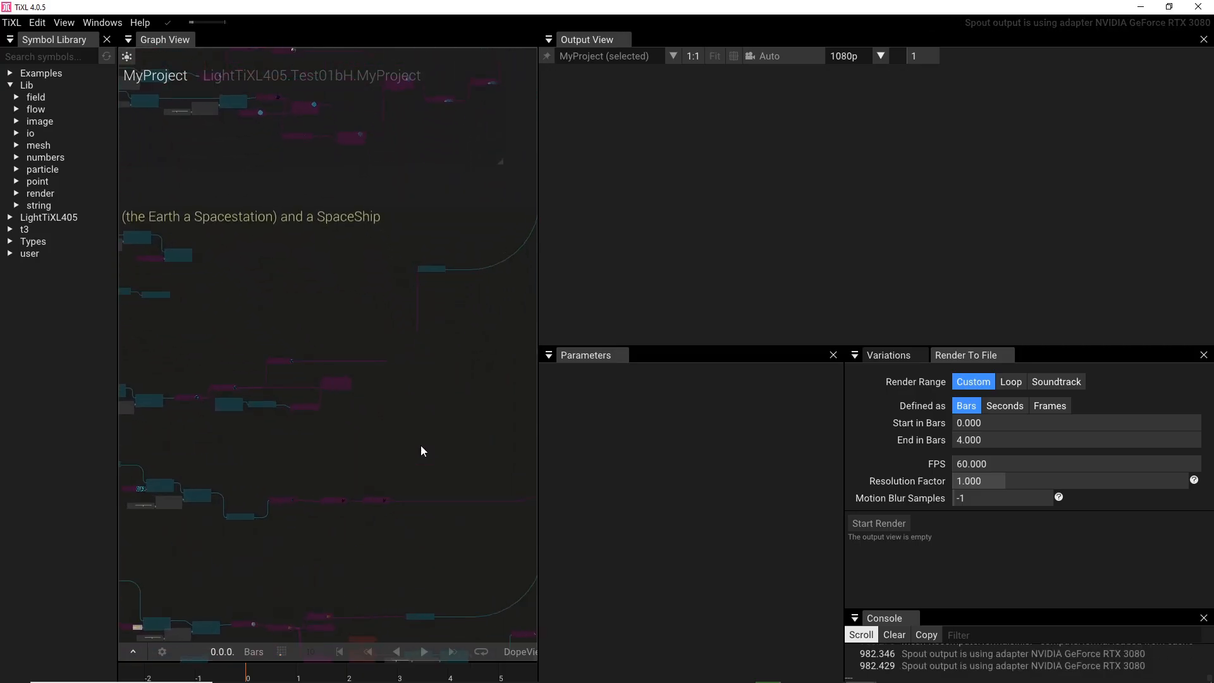
{"action": "mouse_move", "coordinate": [272, 309]}
{"action": "right_mouse_down"}
{"action": "mouse_move", "coordinate": [481, 361]}
{"action": "mouse_move", "coordinate": [434, 351]}
{"action": "mouse_move", "coordinate": [313, 268]}
{"action": "right_mouse_up"}
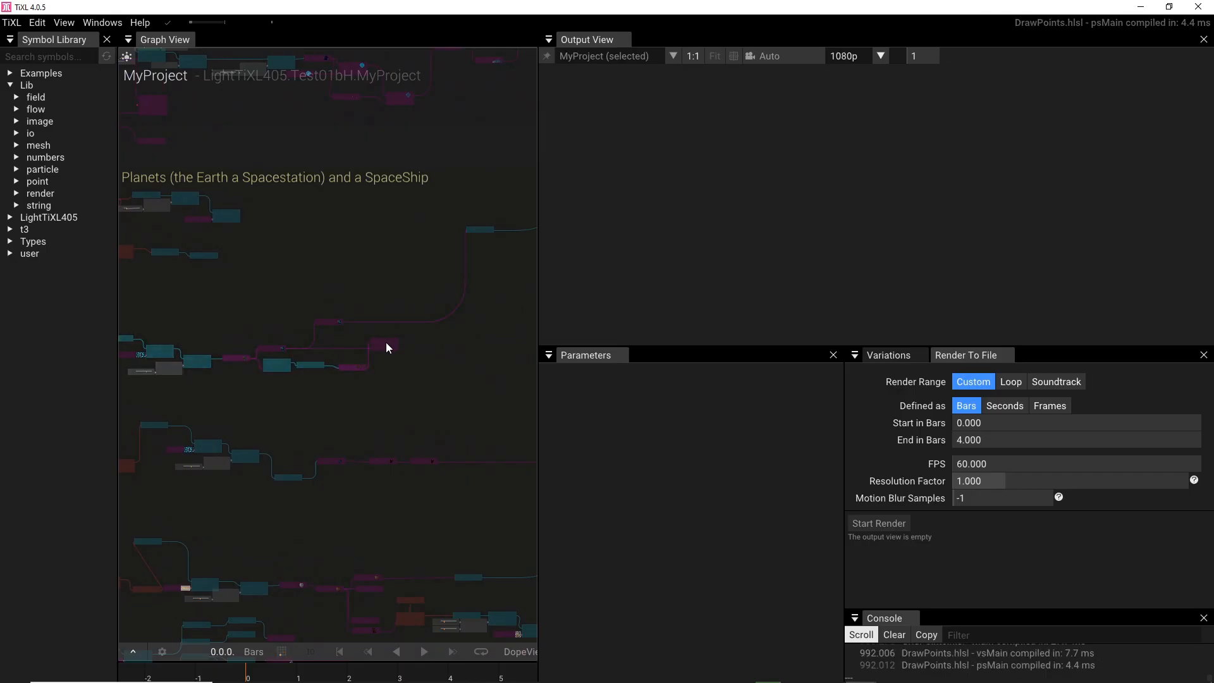
{"action": "left_click", "coordinate": [323, 322]}
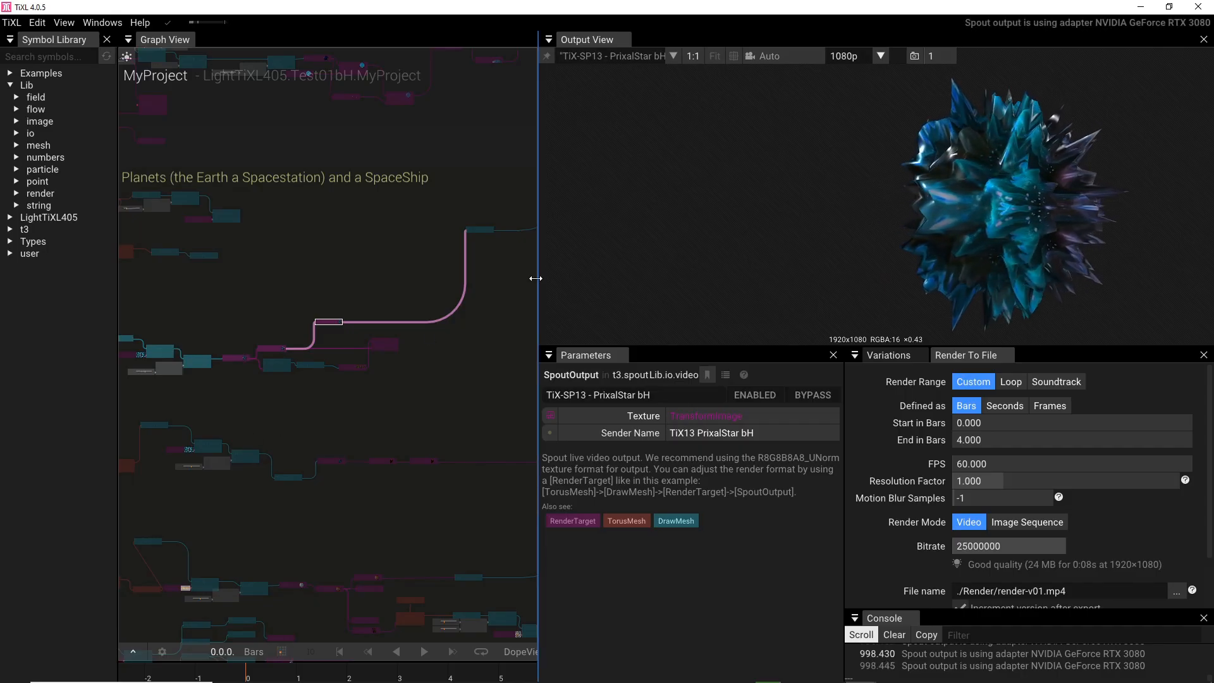
Switch to the free Assets folder in File Explorer, look into -obj, and select Aurelus Gen7.jpg in Textur bH.
{"action": "left_click_drag", "start_coordinate": [876, 8], "coordinate": [890, 129]}
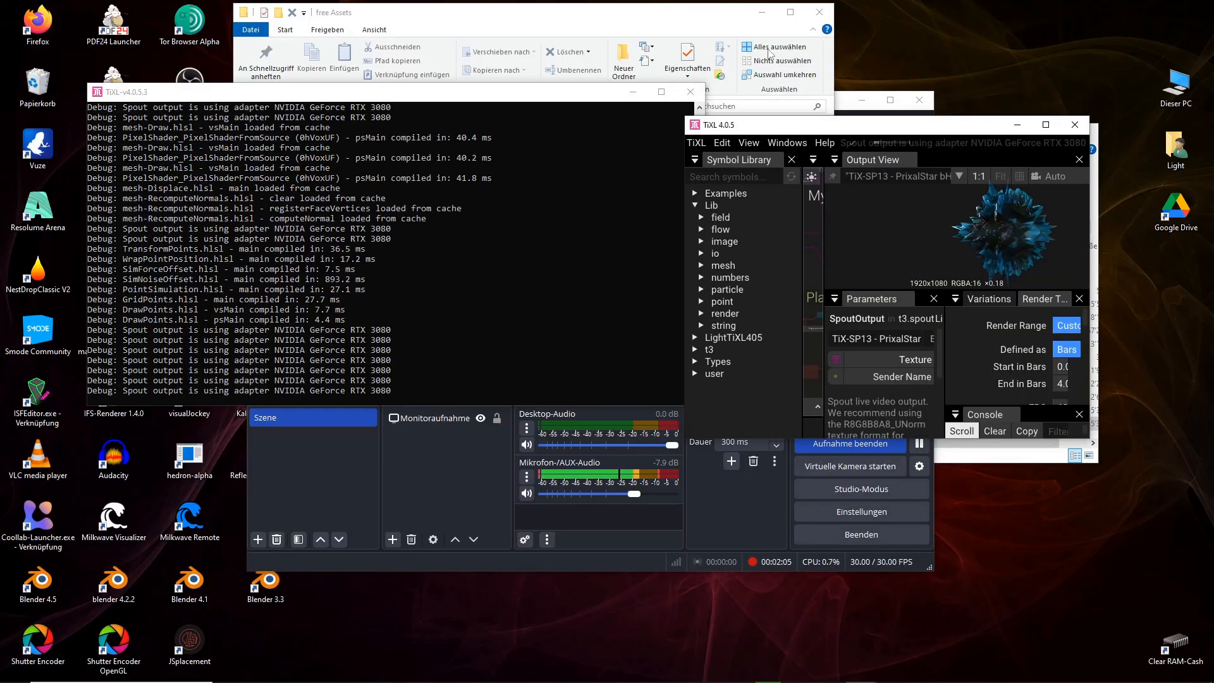
{"action": "left_click", "coordinate": [630, 19]}
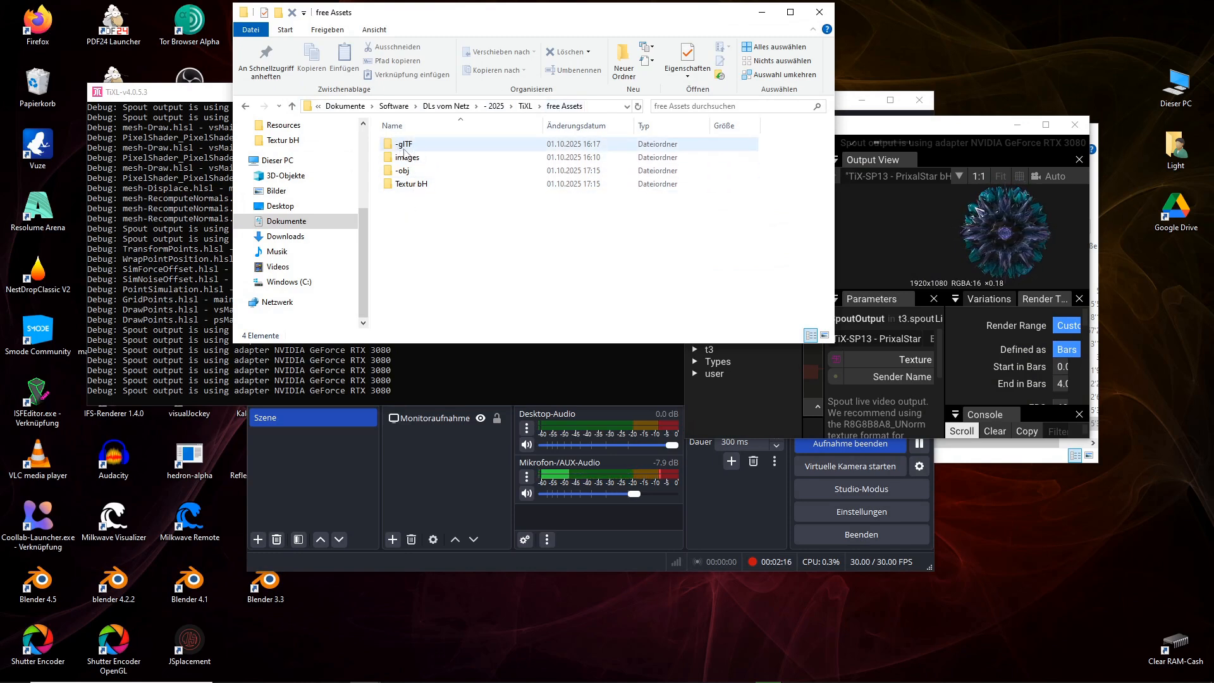
{"action": "mouse_move", "coordinate": [400, 149]}
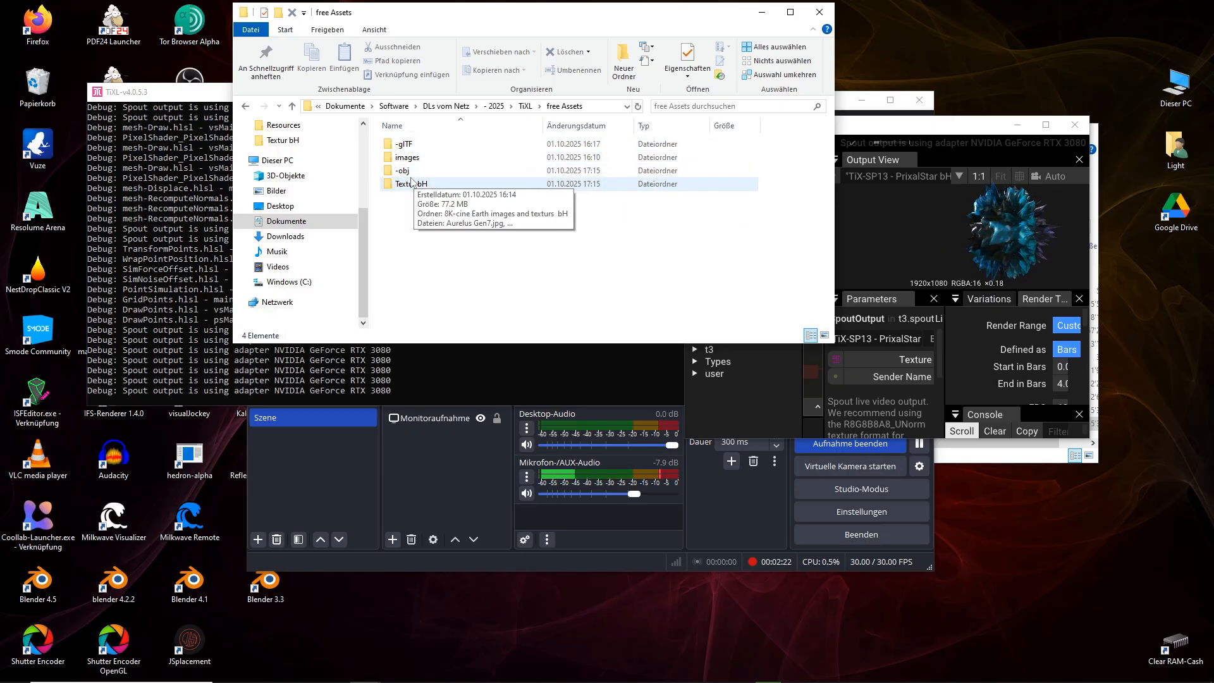
{"action": "double_click", "coordinate": [404, 172]}
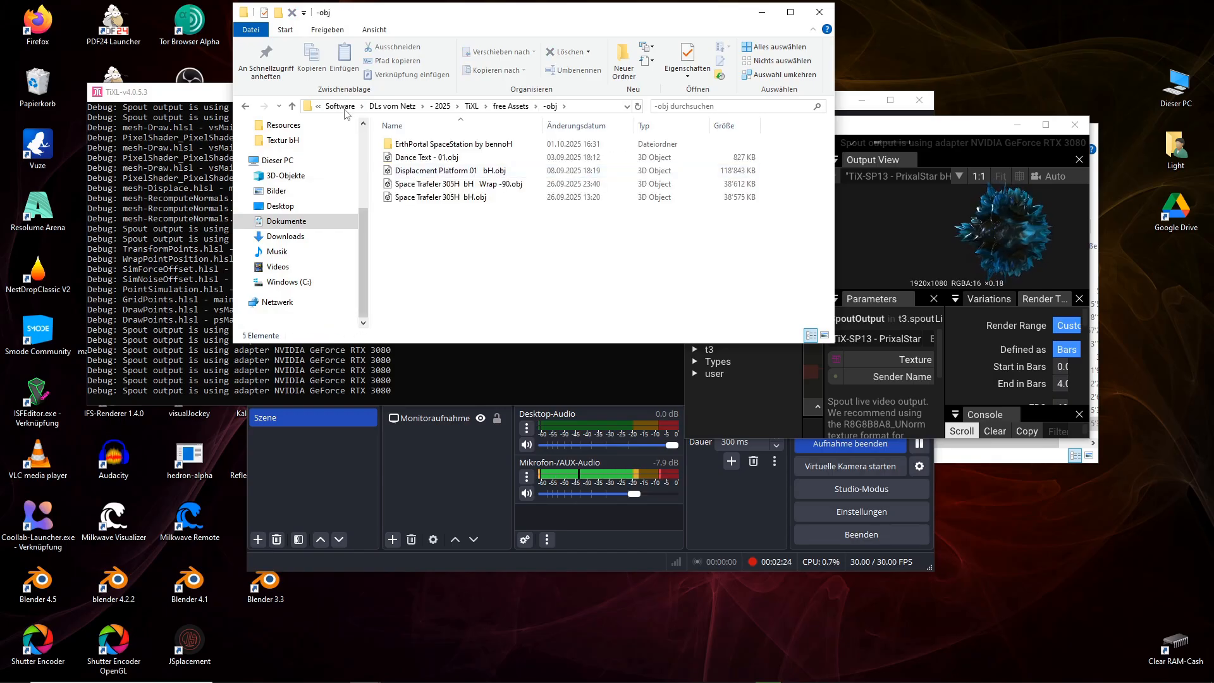
{"action": "left_click", "coordinate": [292, 106]}
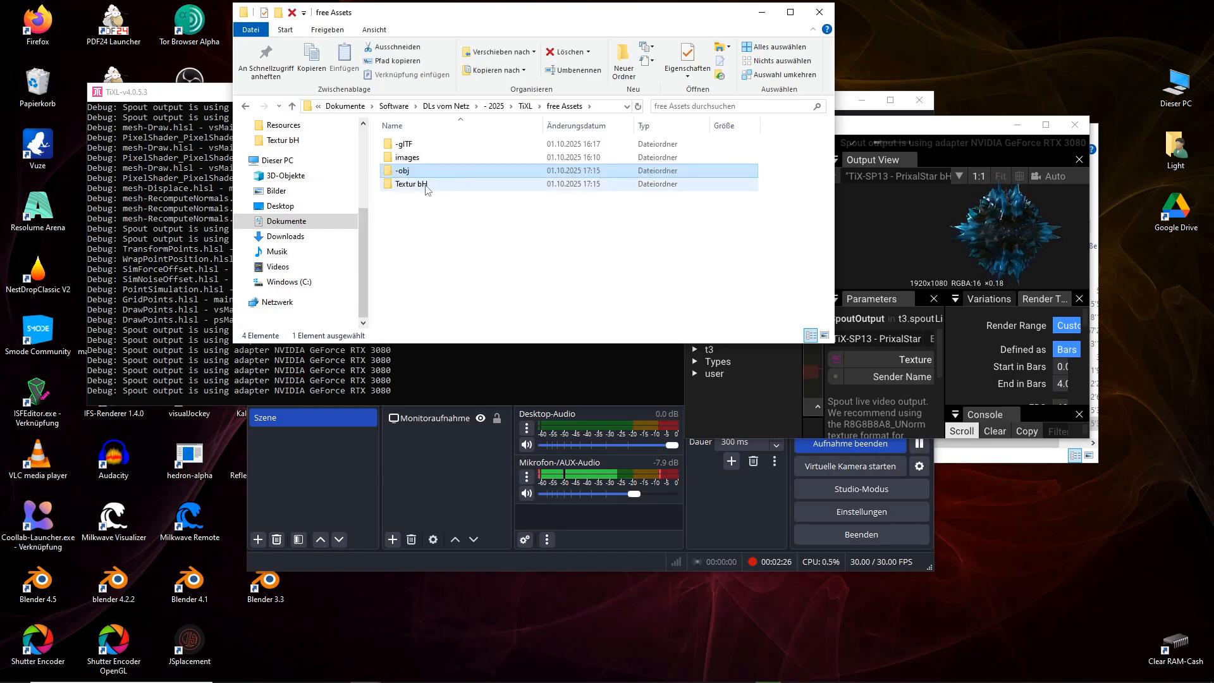
{"action": "double_click", "coordinate": [426, 185]}
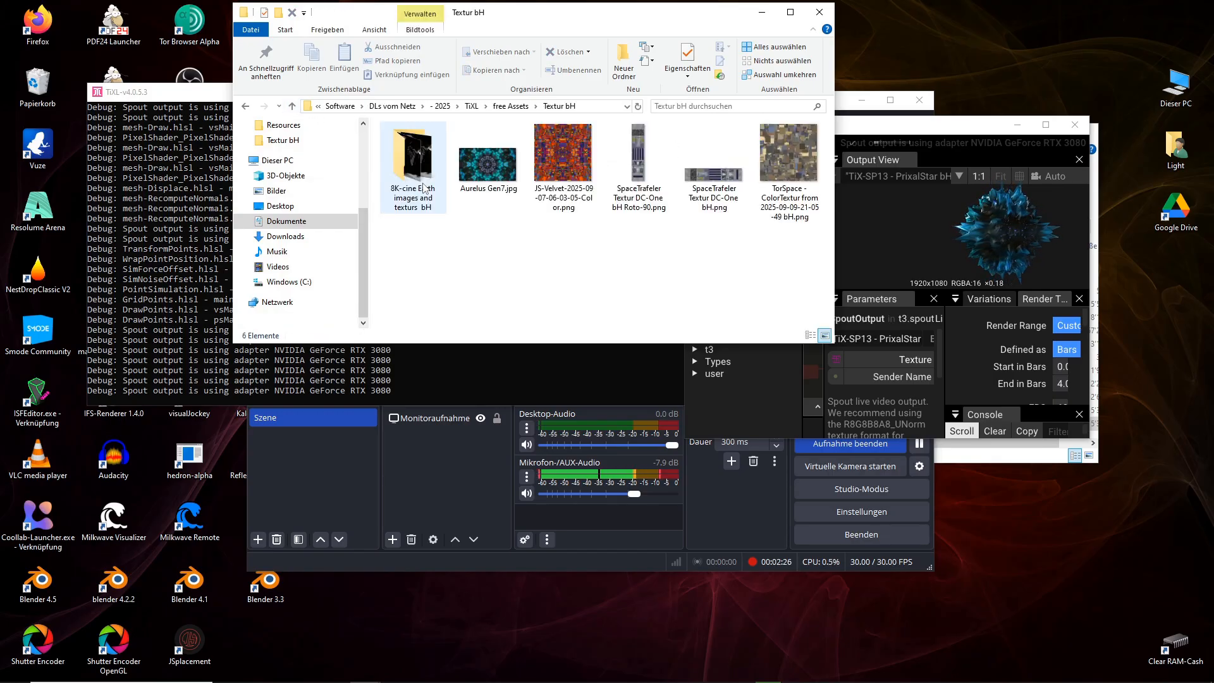
{"action": "left_click", "coordinate": [488, 166]}
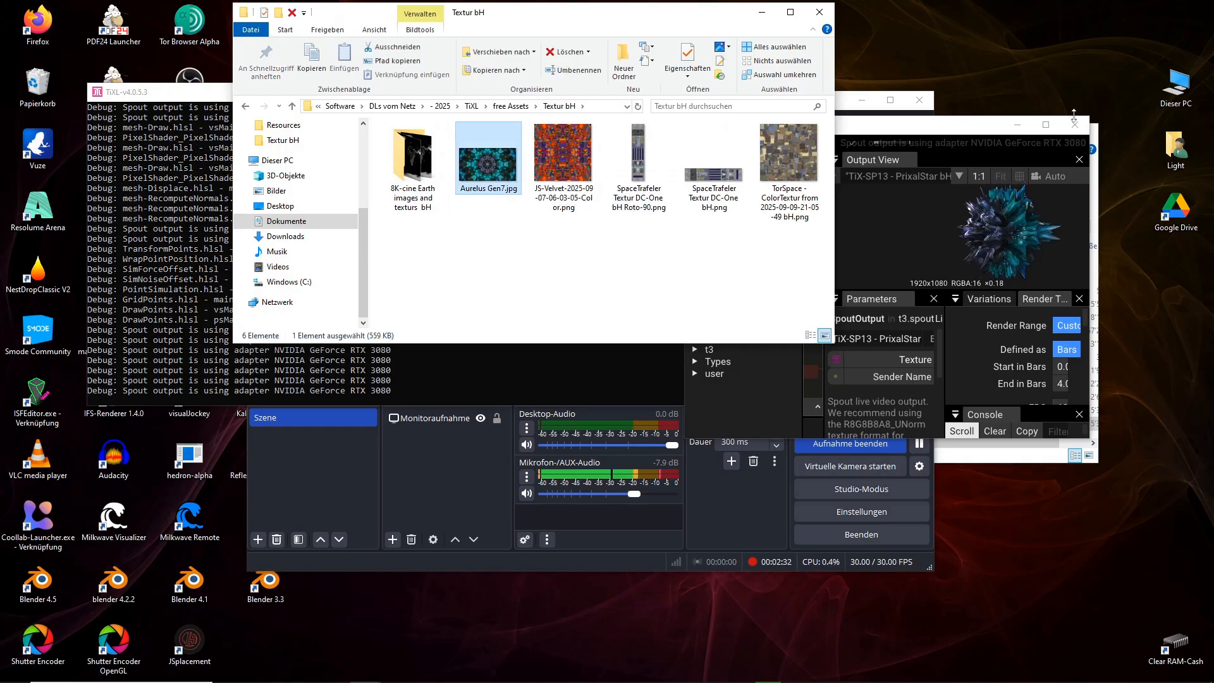
Return to the maximized TiXL window and select the SphereMesh node at the start of the PrixalStar chain.
{"action": "left_click", "coordinate": [1046, 125]}
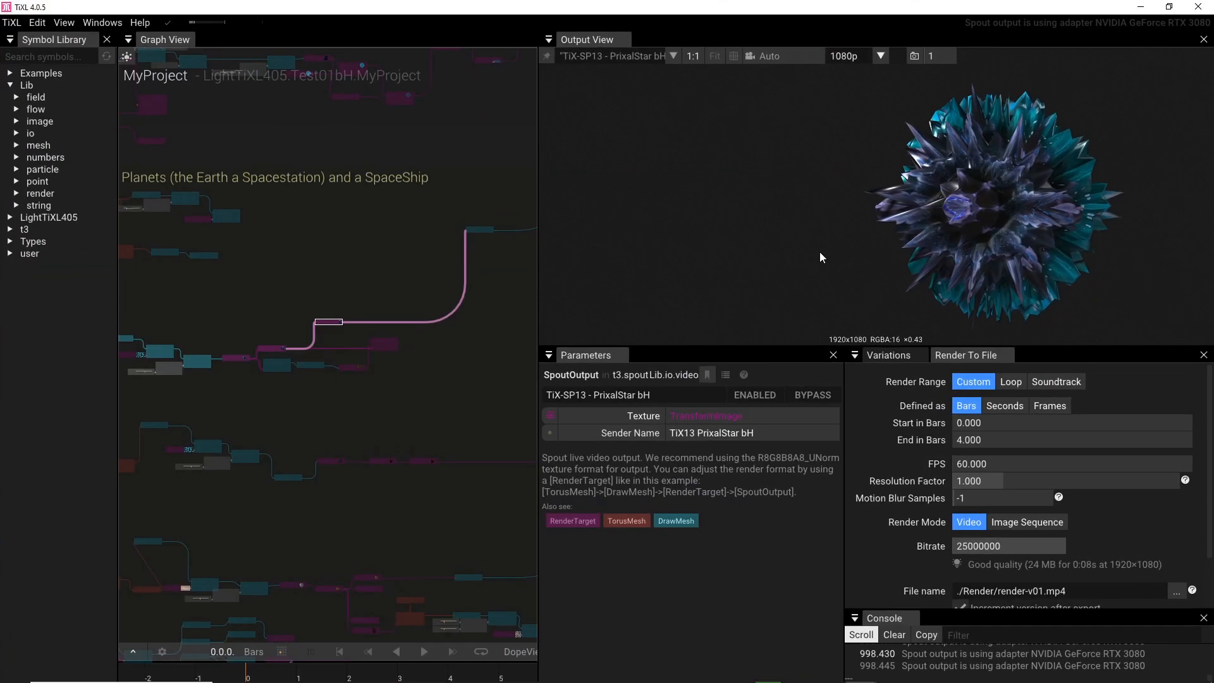
{"action": "scroll", "coordinate": [363, 429], "scroll_direction": "down", "scroll_amount": 2}
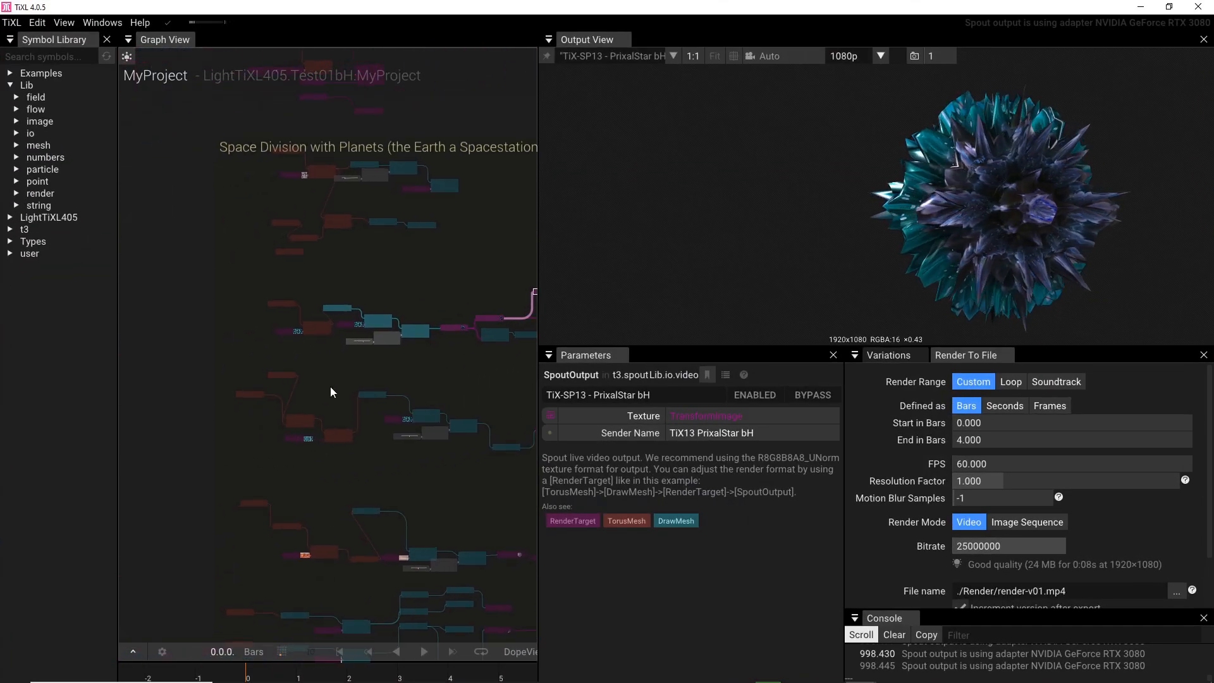
{"action": "scroll", "coordinate": [340, 380], "scroll_direction": "up", "scroll_amount": 5}
{"action": "scroll", "coordinate": [341, 378], "scroll_direction": "up", "scroll_amount": 2}
{"action": "right_click_drag", "start_coordinate": [277, 378], "coordinate": [479, 440]}
{"action": "left_click", "coordinate": [334, 172]}
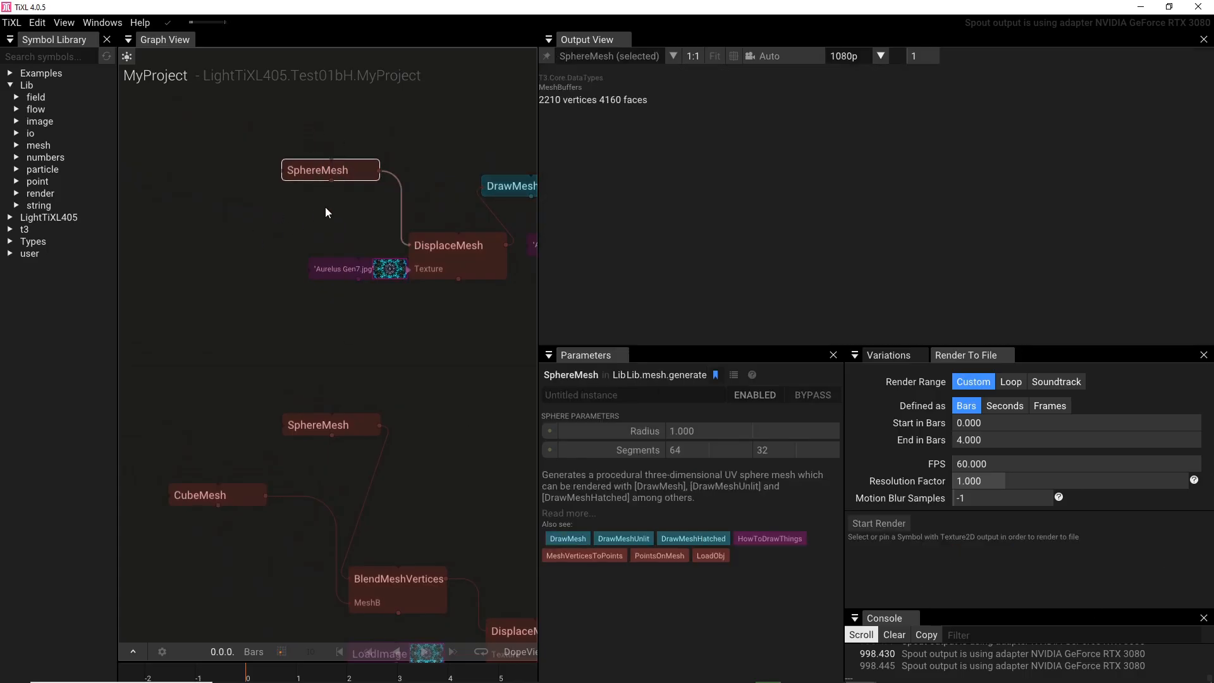
Search for "sphe" and add a new SphereMesh node just above the one feeding DisplaceMesh.
{"action": "scroll", "coordinate": [325, 207], "scroll_direction": "up", "scroll_amount": 3}
{"action": "scroll", "coordinate": [328, 242], "scroll_direction": "down", "scroll_amount": 3}
{"action": "right_click_drag", "start_coordinate": [328, 243], "coordinate": [317, 333]}
{"action": "left_click", "coordinate": [305, 236]}
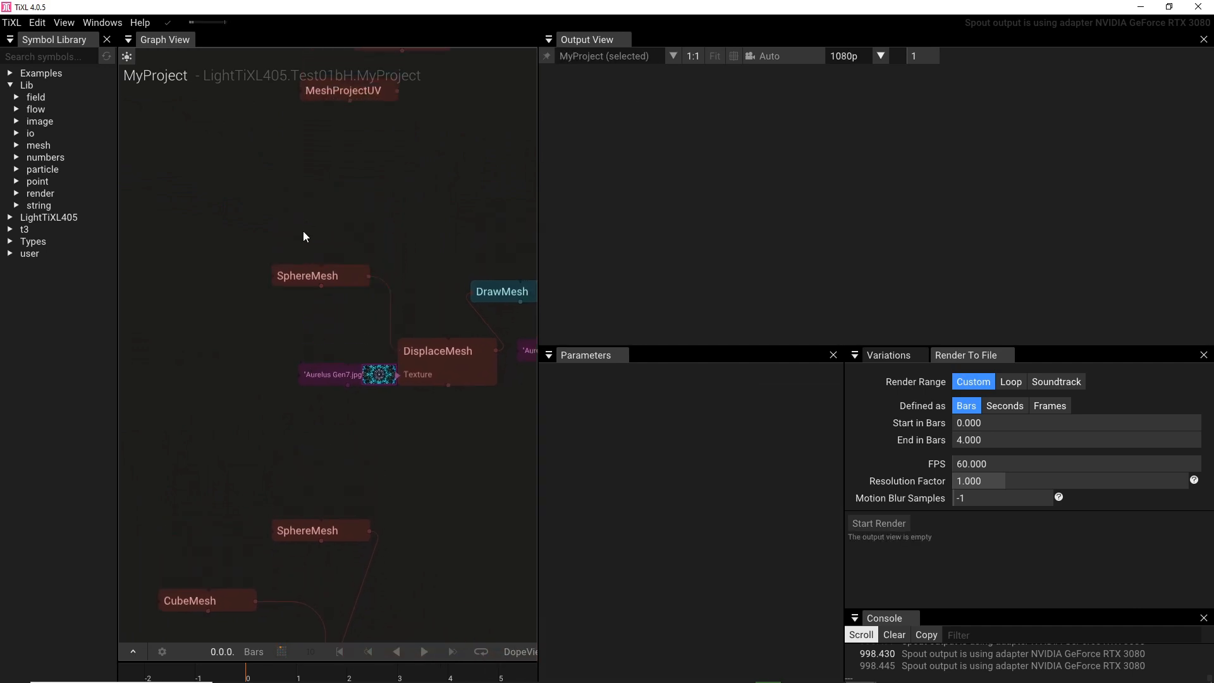
{"action": "double_click", "coordinate": [366, 248]}
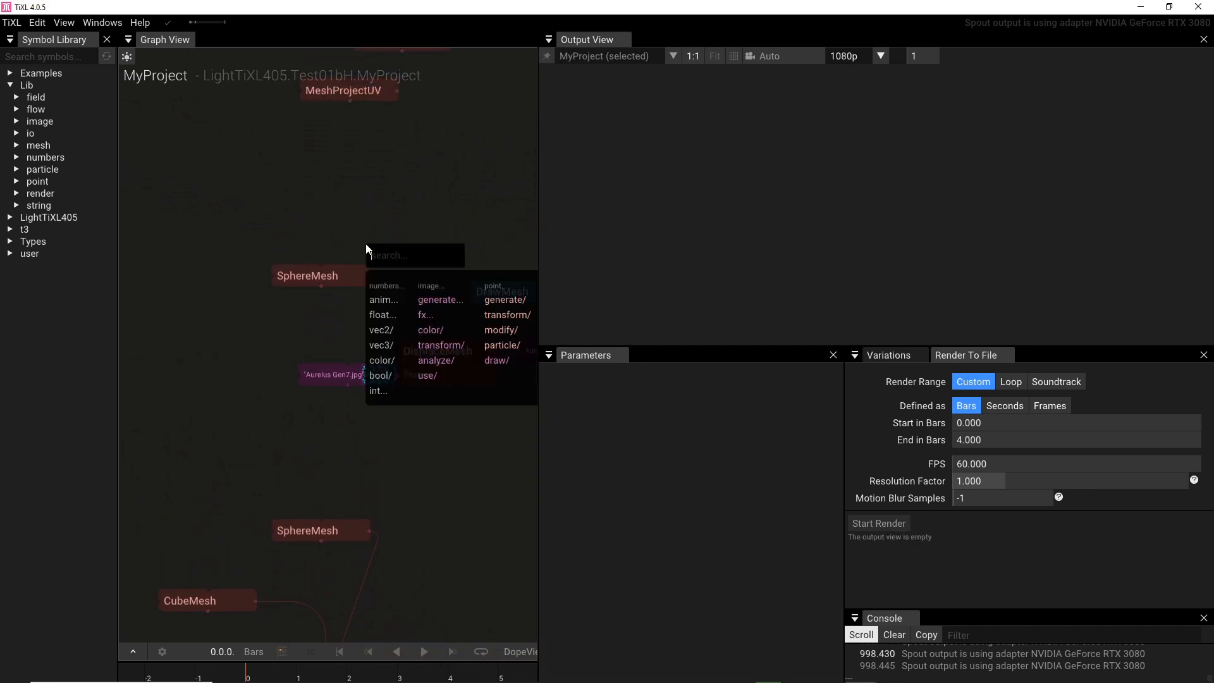
{"action": "type", "text": "sp"}
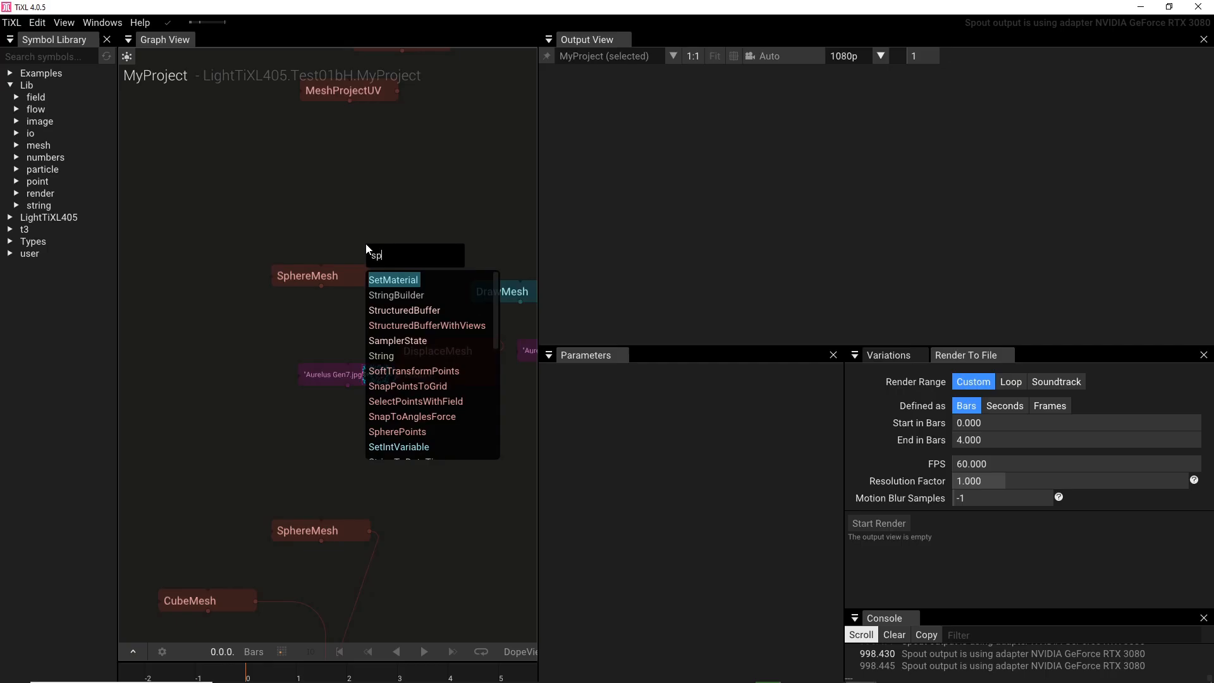
{"action": "type", "text": "e"}
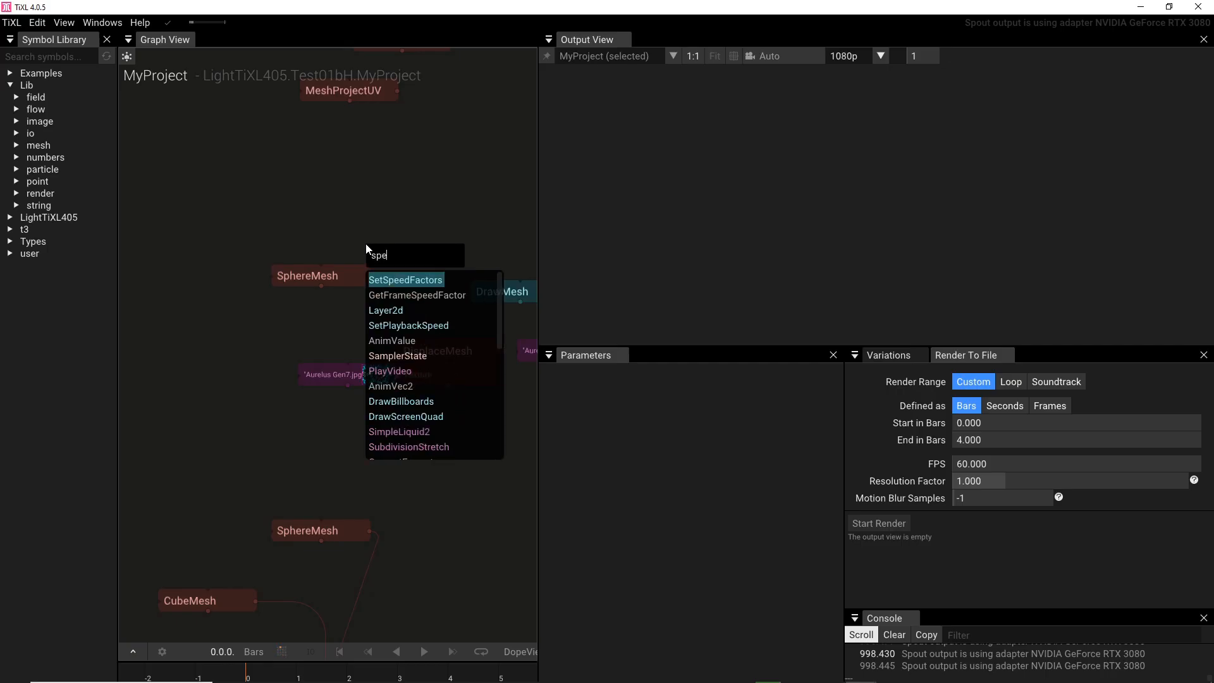
{"action": "key", "text": "BackSpace"}
{"action": "type", "text": "he"}
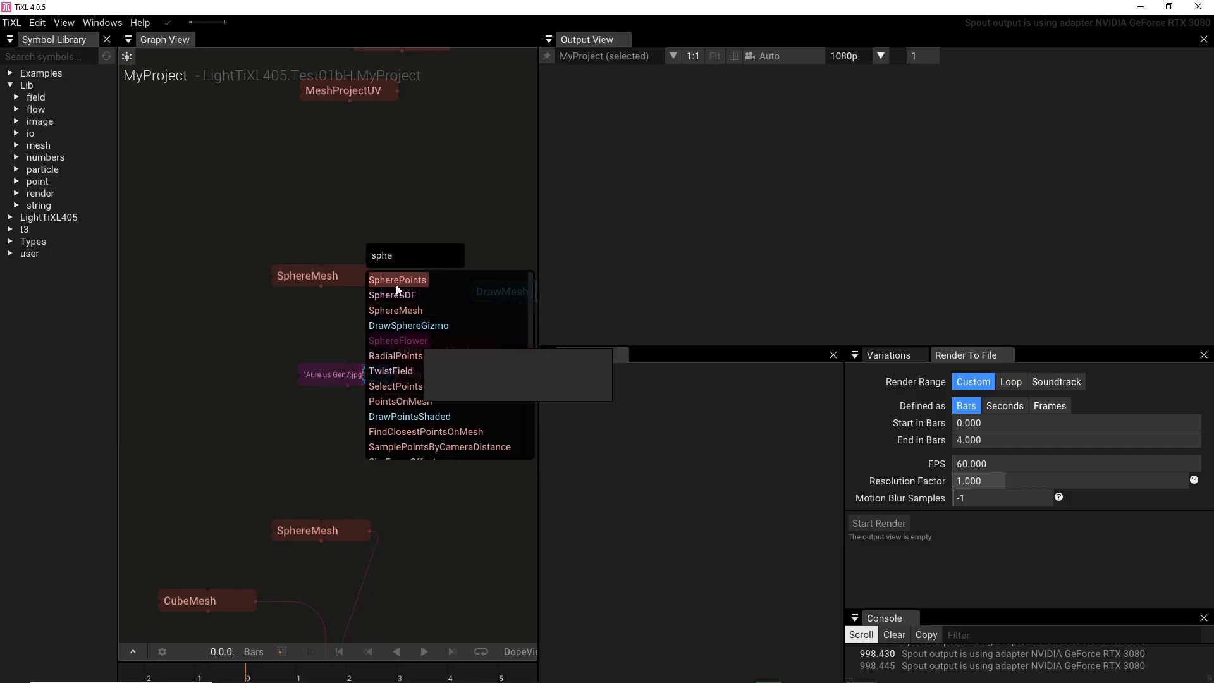
{"action": "left_click", "coordinate": [404, 310]}
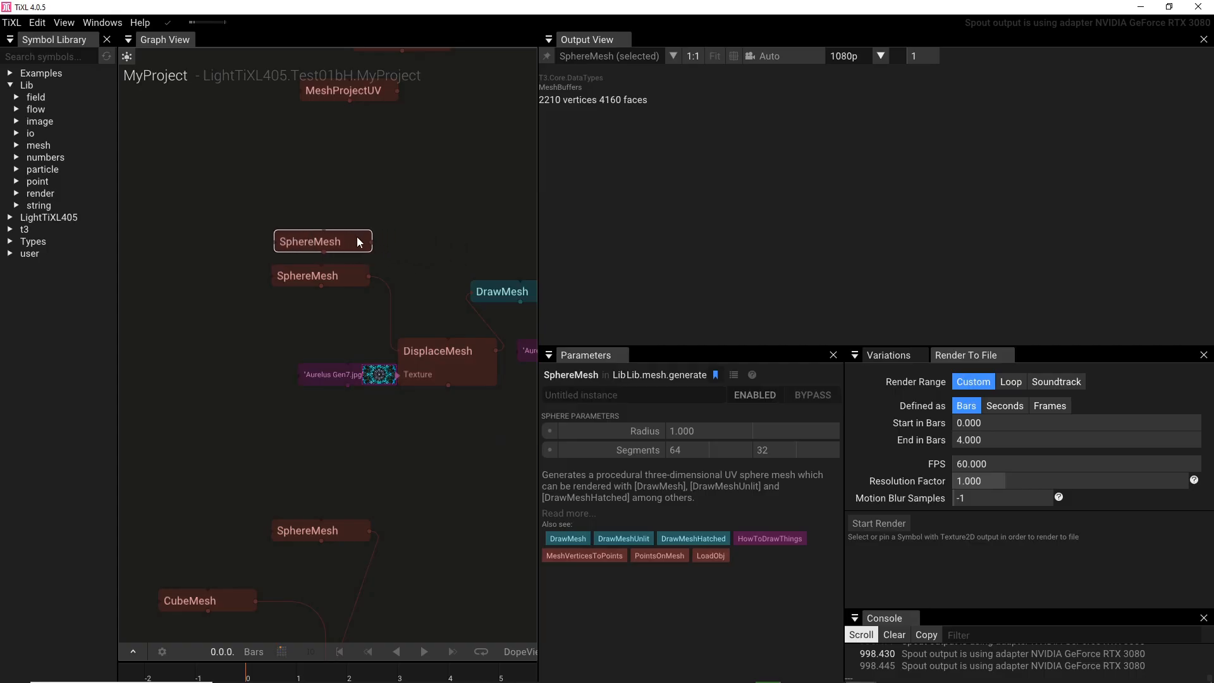
Delete the newly added, unconnected SphereMesh node.
{"action": "left_click", "coordinate": [337, 281]}
{"action": "left_click", "coordinate": [333, 240]}
{"action": "key", "text": "Delete"}
Inspect the radius and segments parameters of the SphereMesh connected to DisplaceMesh.
{"action": "right_click_drag", "start_coordinate": [406, 290], "coordinate": [358, 185]}
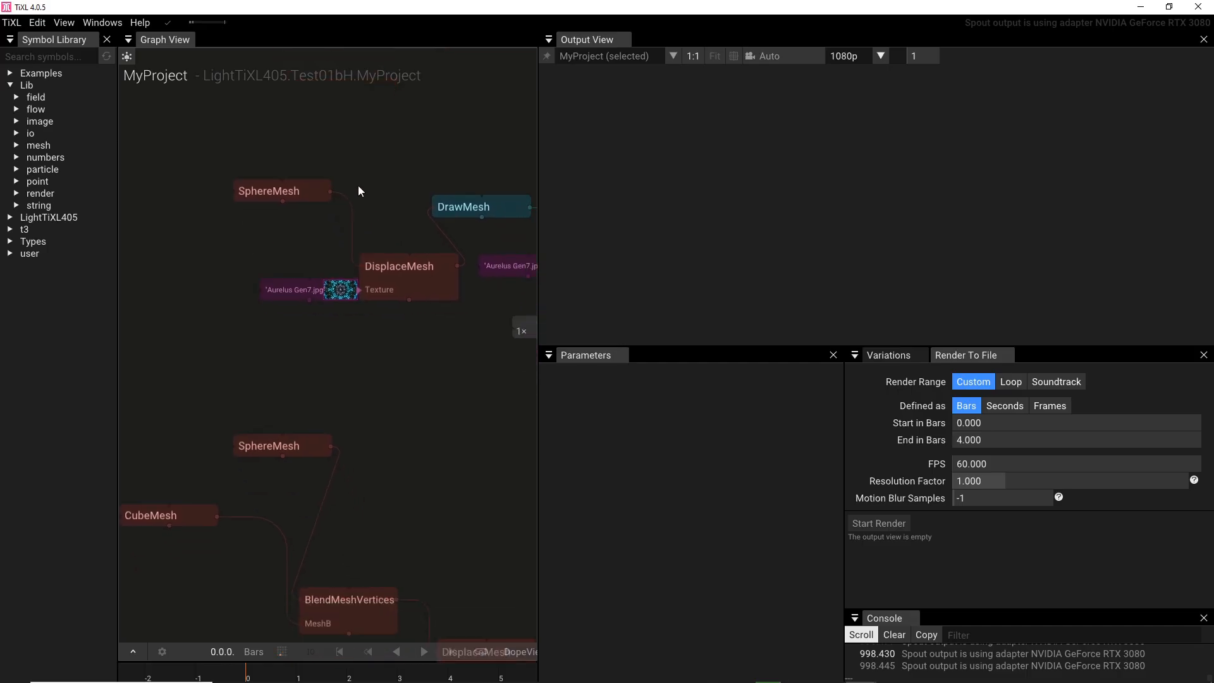
{"action": "left_click", "coordinate": [304, 170]}
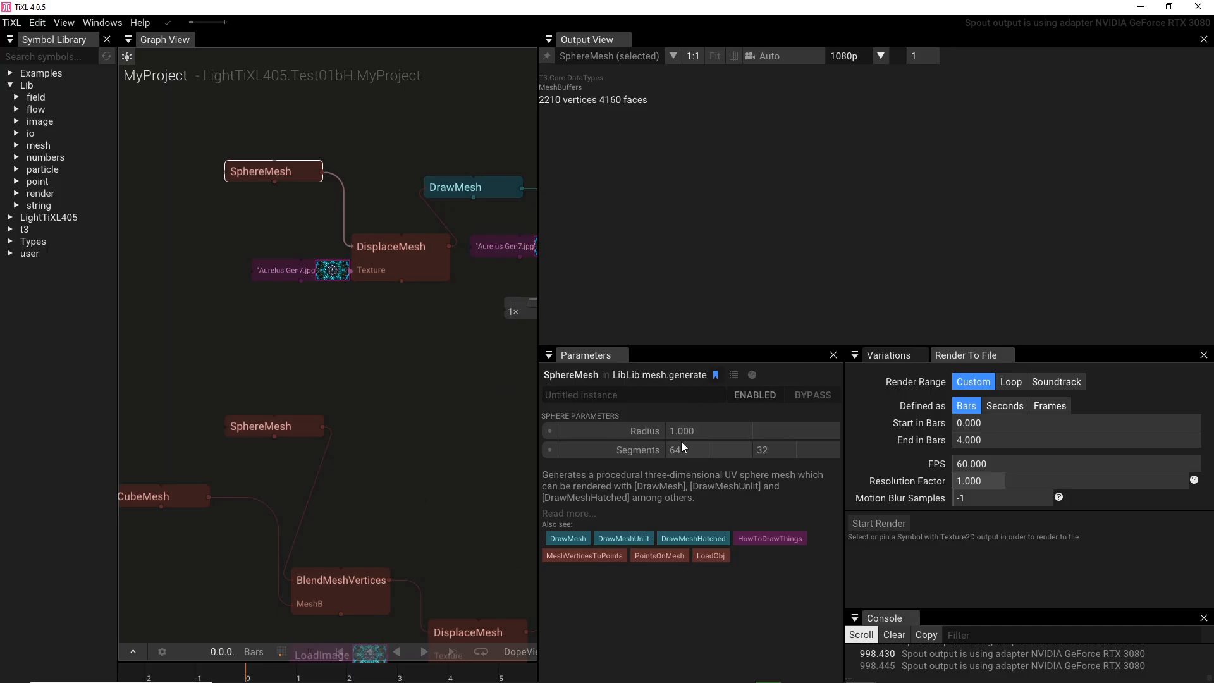
{"action": "right_click_drag", "start_coordinate": [385, 188], "coordinate": [350, 225]}
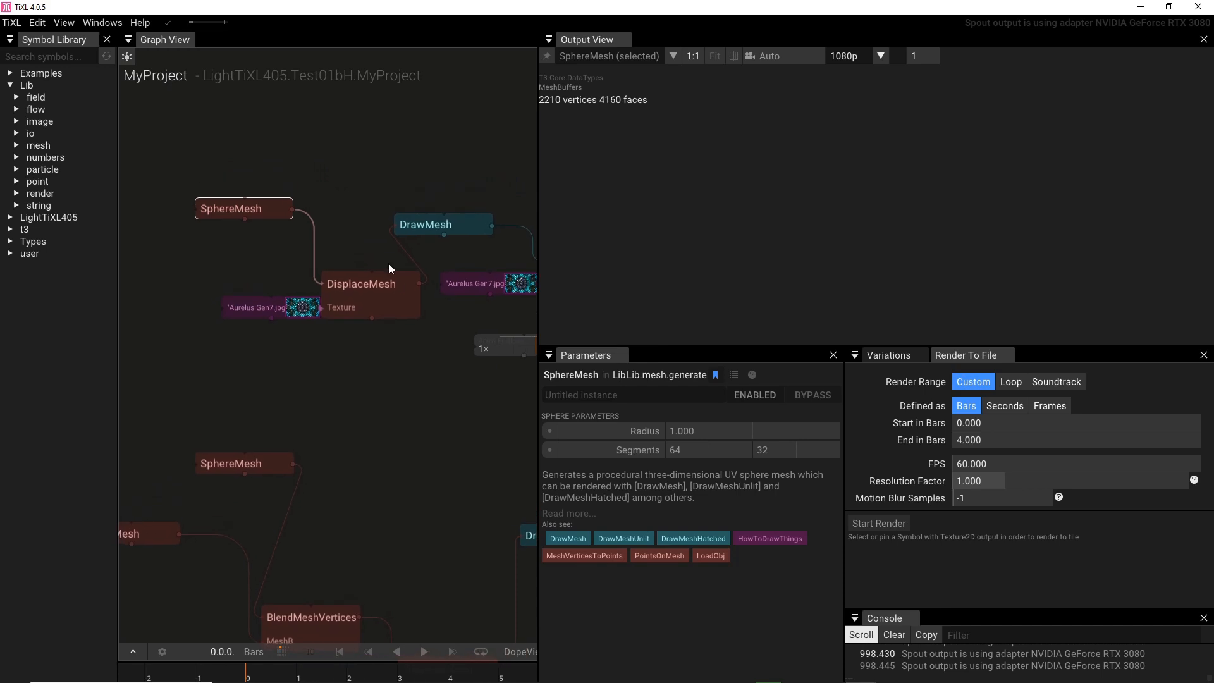
Select the DisplaceMesh node fed by the SphereMesh and save the project.
{"action": "left_click", "coordinate": [371, 304]}
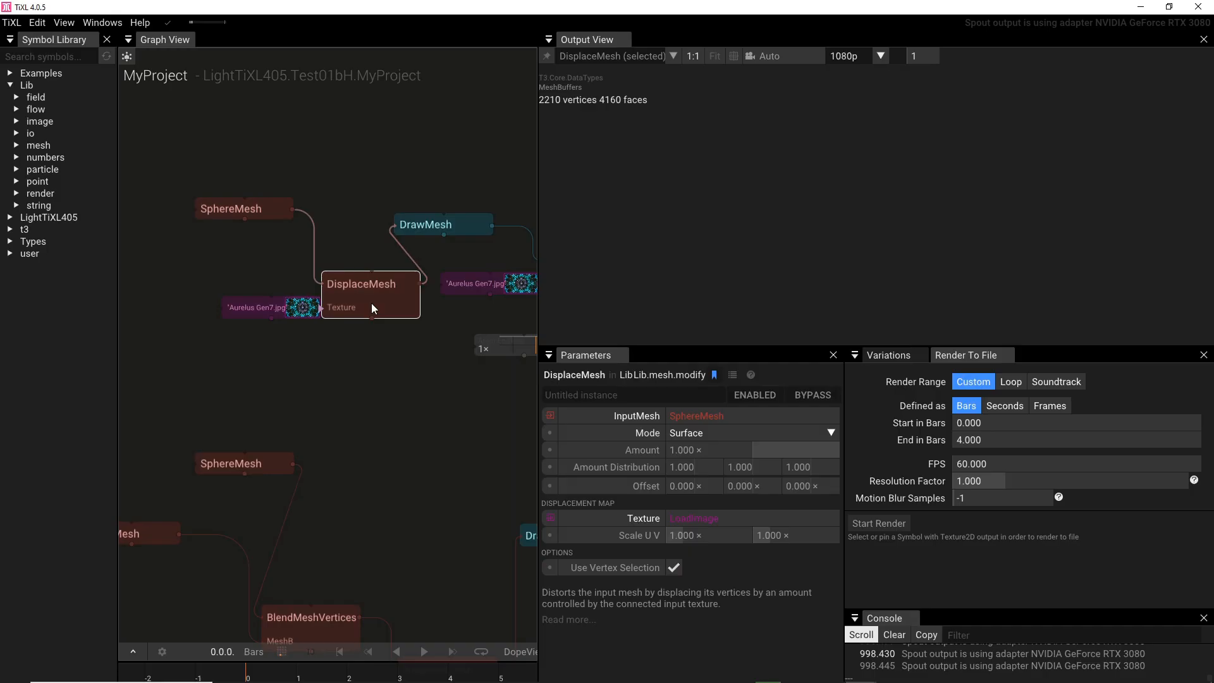
{"action": "key", "text": "ctrl+s"}
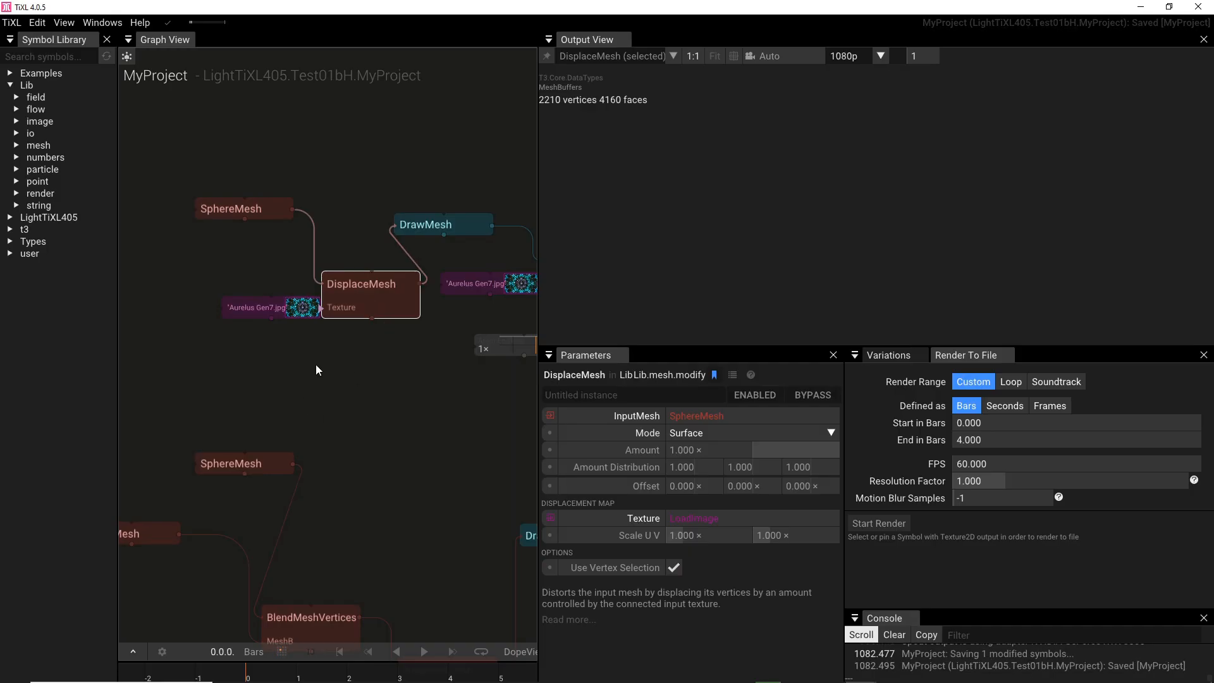
{"action": "scroll", "coordinate": [317, 366], "scroll_direction": "up", "scroll_amount": 5}
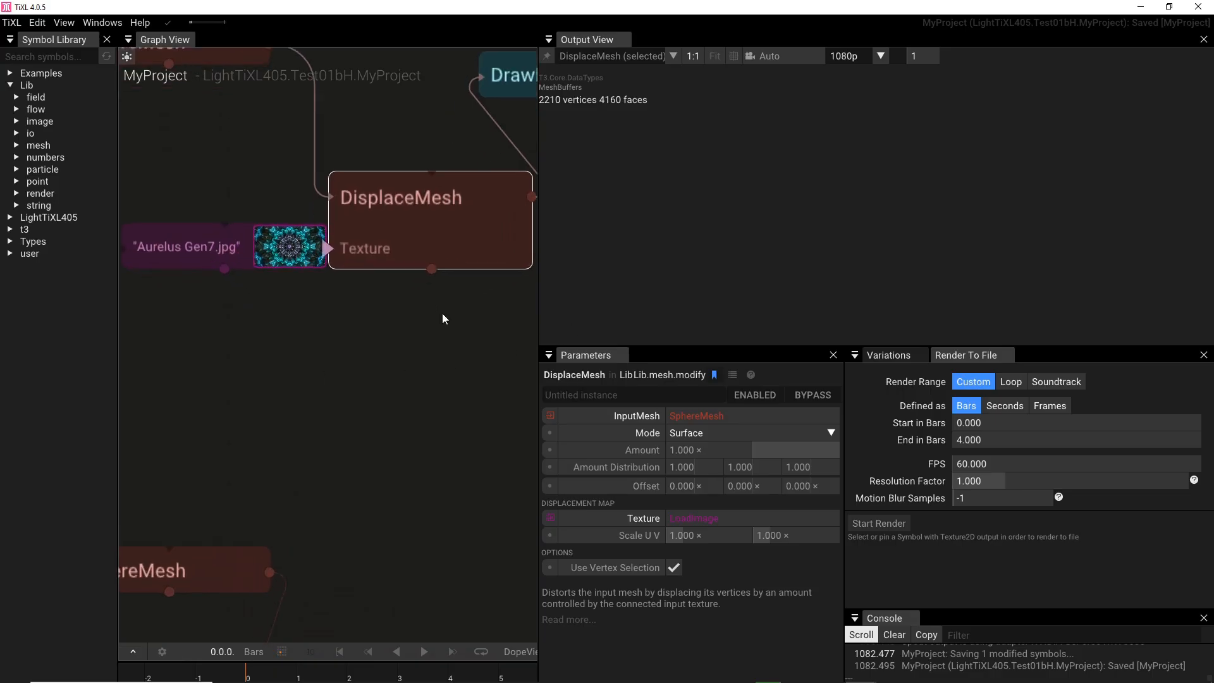
{"action": "scroll", "coordinate": [306, 400], "scroll_direction": "down", "scroll_amount": 3}
{"action": "scroll", "coordinate": [306, 400], "scroll_direction": "up", "scroll_amount": 2}
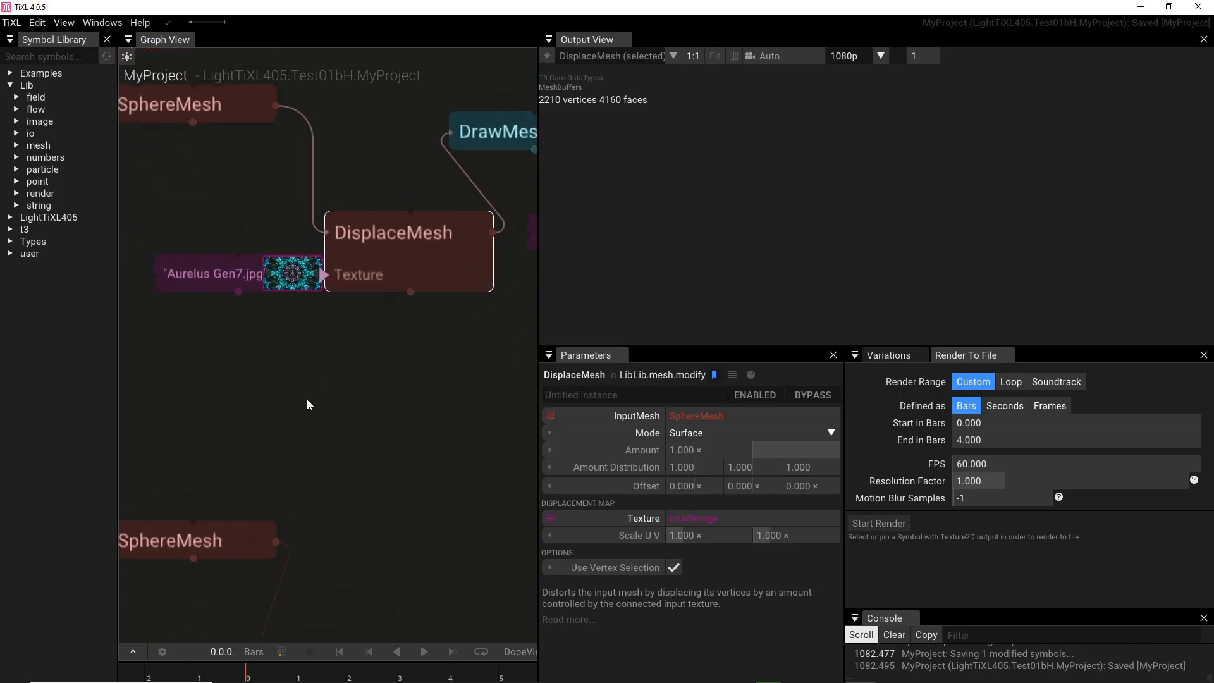
Move DisplaceMesh with its attached Aurelus Gen7.jpg texture node up, closer to the SphereMesh and DrawMesh.
{"action": "left_click_drag", "start_coordinate": [286, 275], "coordinate": [226, 261]}
{"action": "left_click", "coordinate": [282, 227]}
{"action": "mouse_move", "coordinate": [250, 248]}
{"action": "right_mouse_down"}
{"action": "mouse_move", "coordinate": [216, 278]}
{"action": "mouse_move", "coordinate": [272, 247]}
{"action": "right_mouse_up"}
{"action": "left_click_drag", "start_coordinate": [195, 242], "coordinate": [185, 281]}
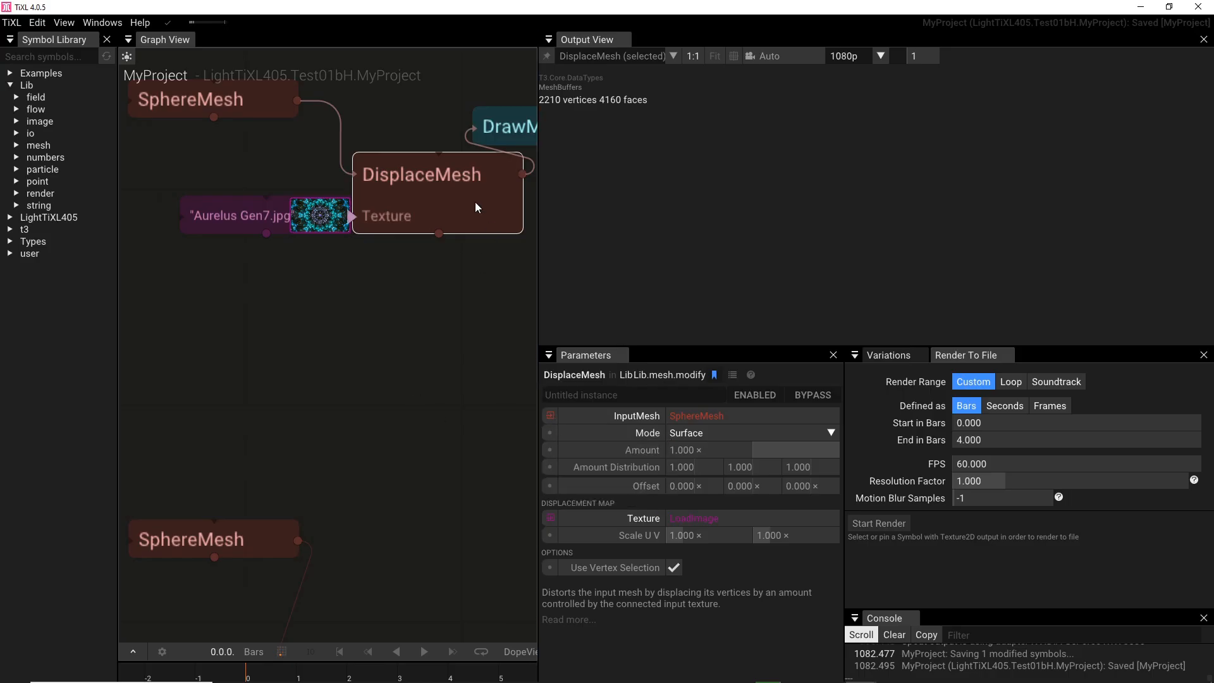
Follow DisplaceMesh's Texture input to the Aurelus Gen7.jpg image node and detach that node from DisplaceMesh.
{"action": "left_click", "coordinate": [551, 517]}
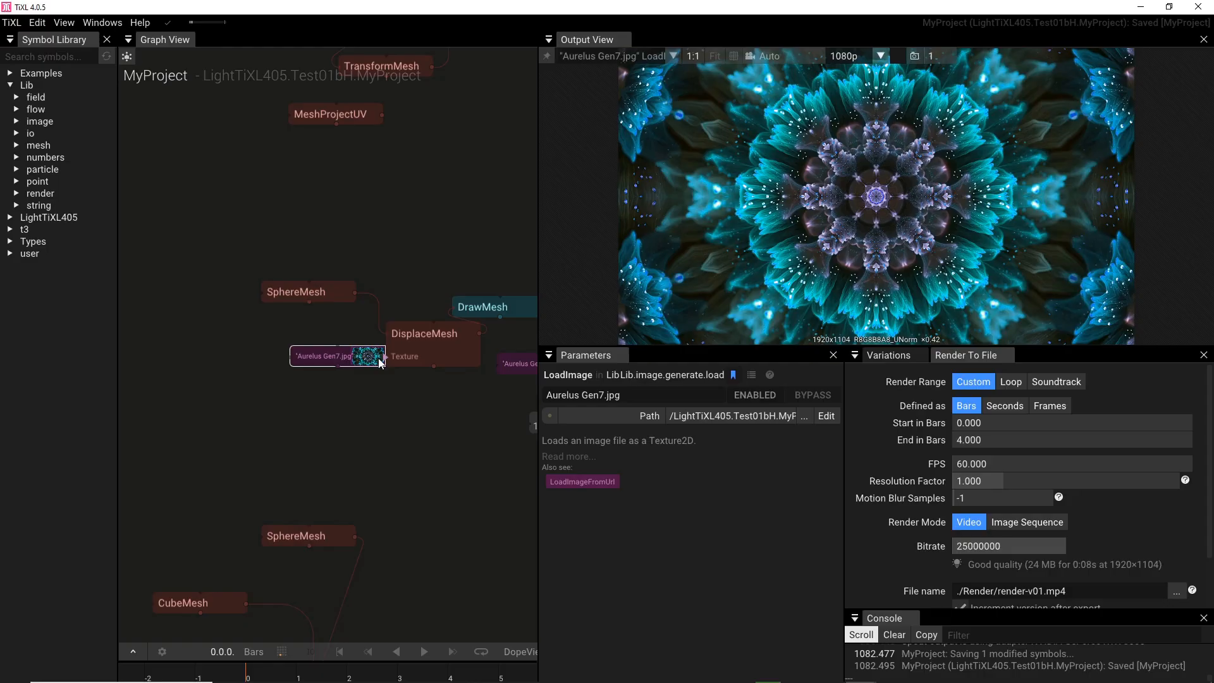
{"action": "left_click_drag", "start_coordinate": [387, 361], "coordinate": [353, 406]}
{"action": "left_click", "coordinate": [294, 415]}
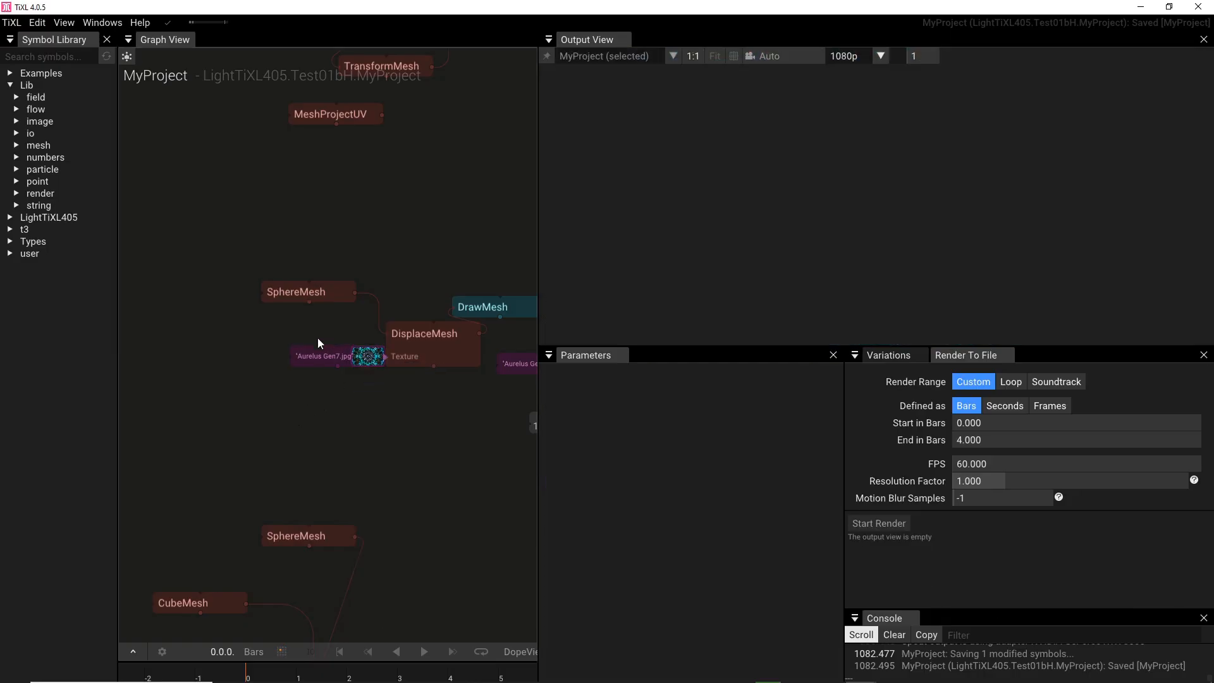
{"action": "left_click", "coordinate": [346, 361]}
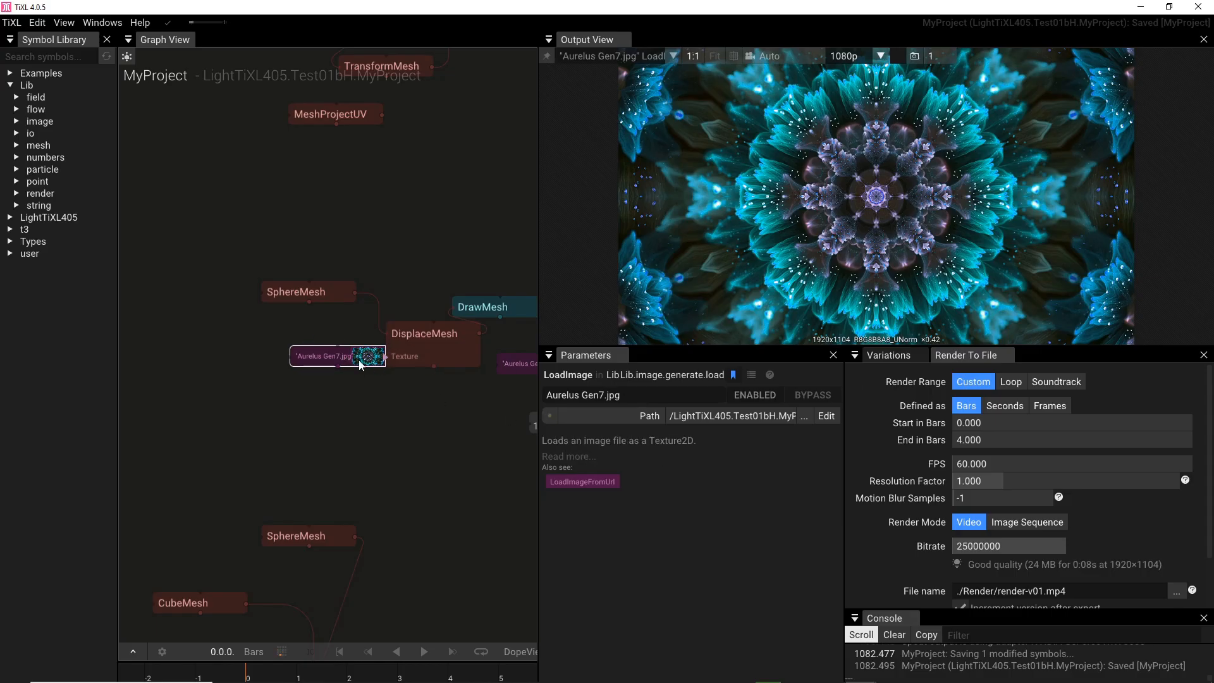
{"action": "left_click_drag", "start_coordinate": [354, 356], "coordinate": [253, 381]}
Shift DisplaceMesh slightly and add a new LoadImage node to its empty Texture input.
{"action": "left_click", "coordinate": [428, 343]}
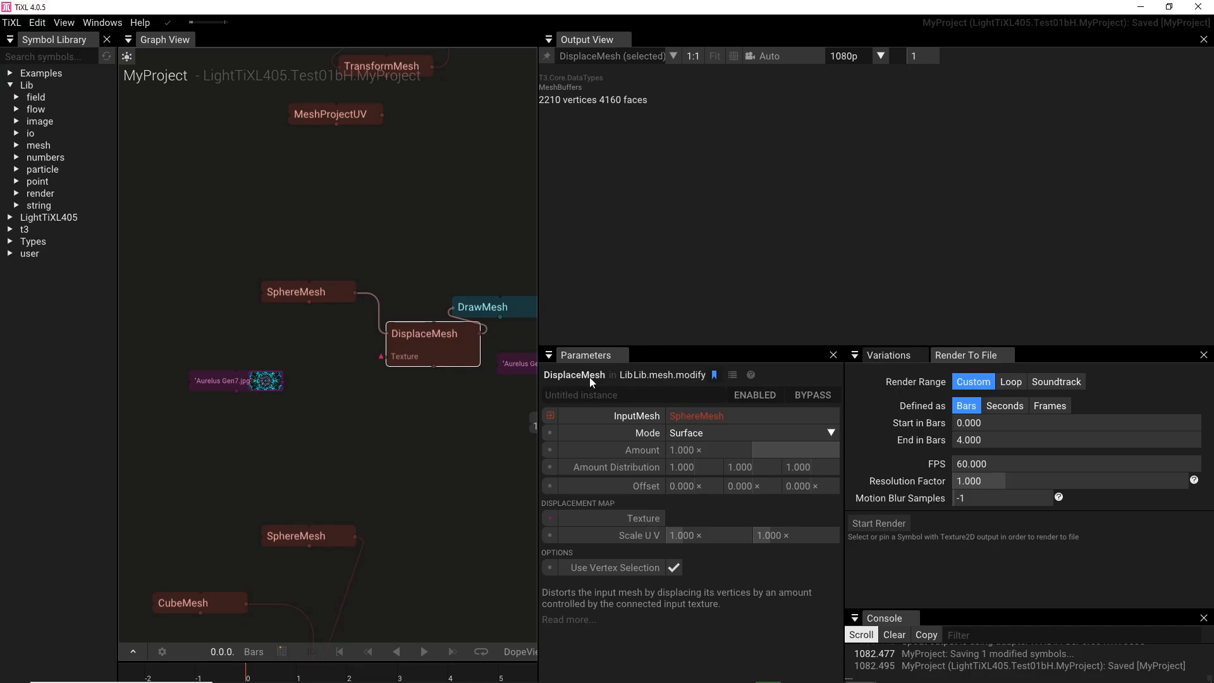
{"action": "left_click_drag", "start_coordinate": [427, 343], "coordinate": [412, 367]}
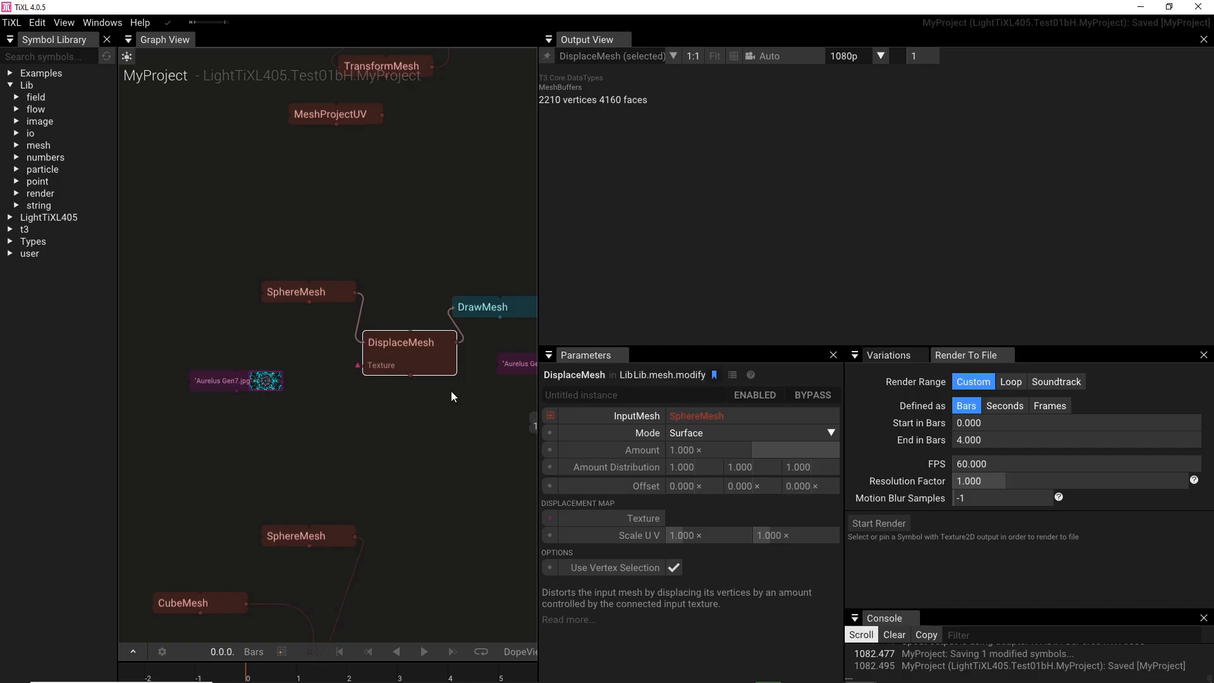
{"action": "left_click", "coordinate": [552, 518]}
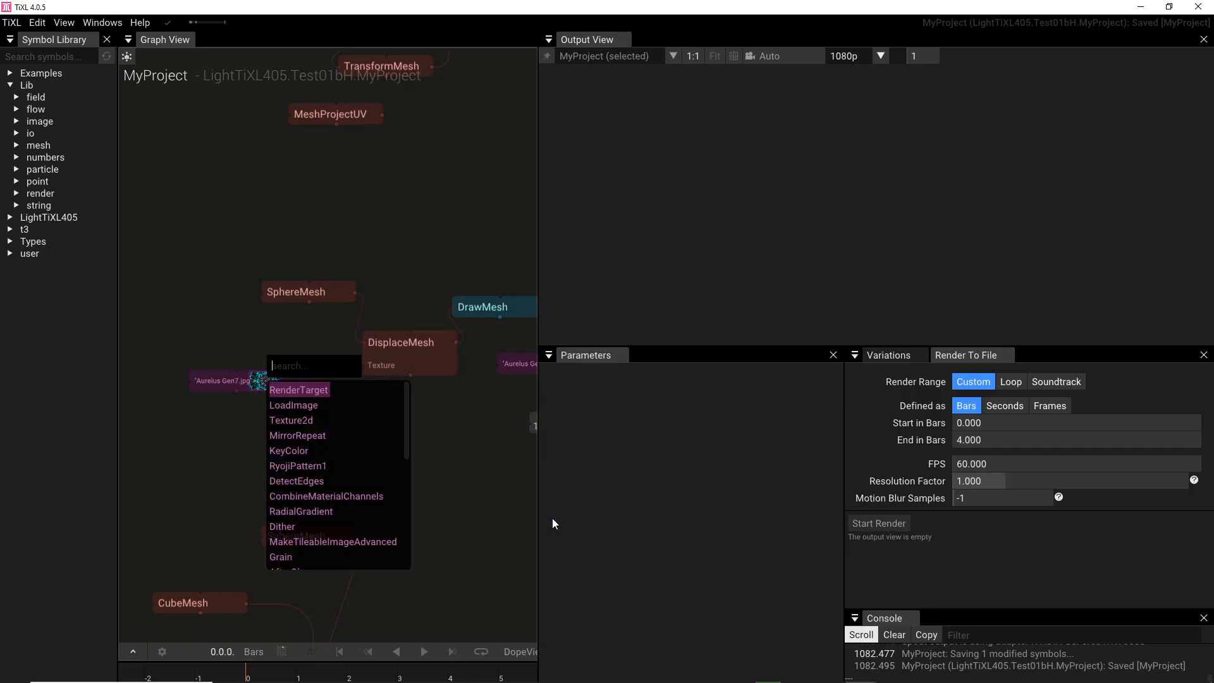
{"action": "left_click", "coordinate": [302, 404]}
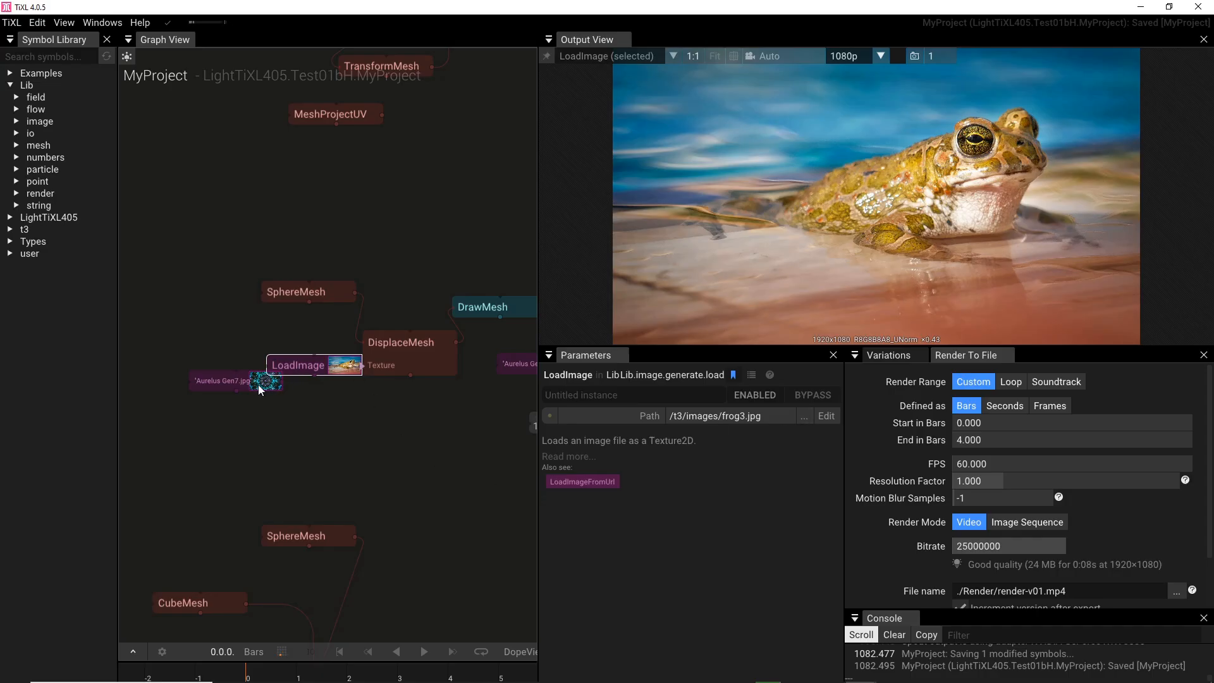
Pull the new LoadImage node away and connect the Aurelus Gen7.jpg node to DisplaceMesh's Texture input instead.
{"action": "left_click_drag", "start_coordinate": [256, 382], "coordinate": [342, 402]}
{"action": "left_click_drag", "start_coordinate": [325, 355], "coordinate": [214, 351]}
{"action": "left_click_drag", "start_coordinate": [347, 403], "coordinate": [377, 366]}
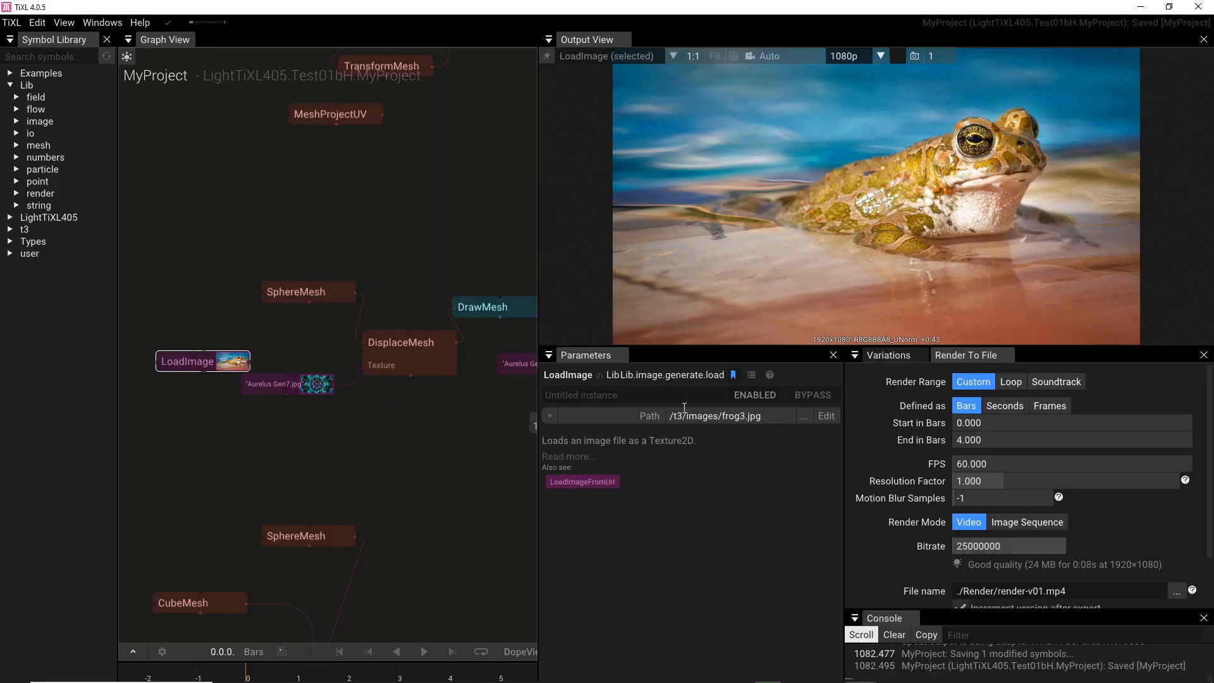
{"action": "left_click", "coordinate": [436, 348]}
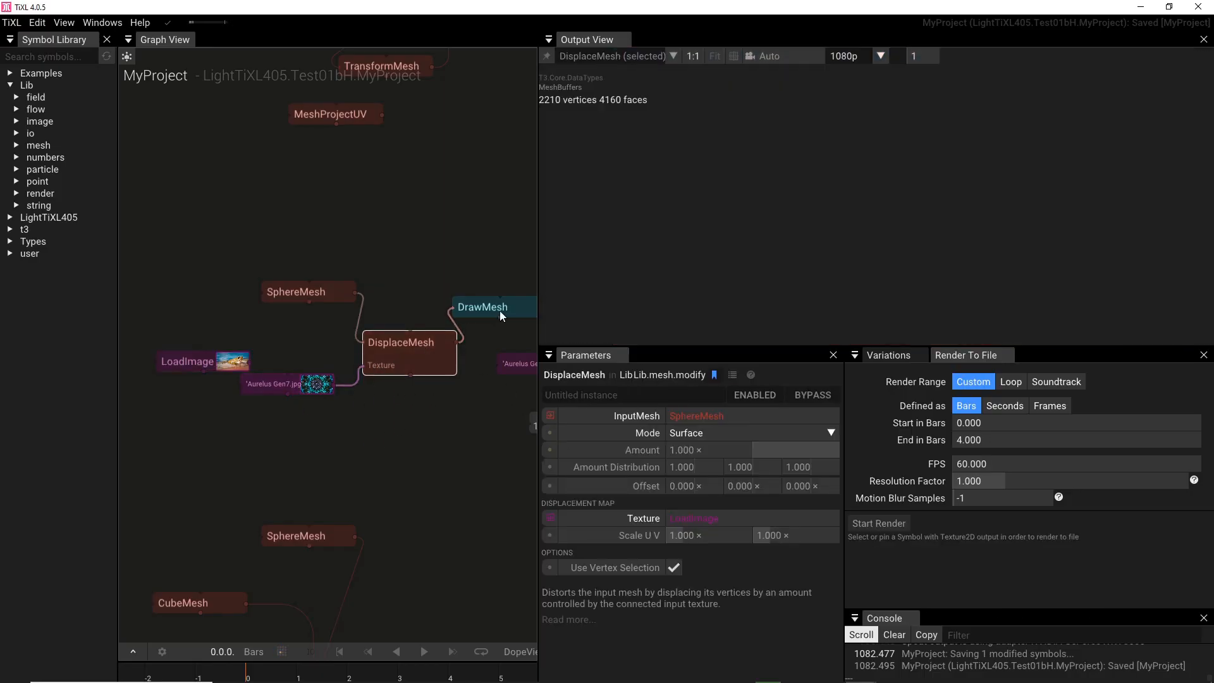
Compare the outputs of the DrawMesh and DisplaceMesh nodes and the Aurelus Gen7.jpg image.
{"action": "left_click", "coordinate": [521, 312]}
{"action": "left_click", "coordinate": [394, 360]}
{"action": "left_click", "coordinate": [282, 385]}
{"action": "left_click", "coordinate": [502, 309]}
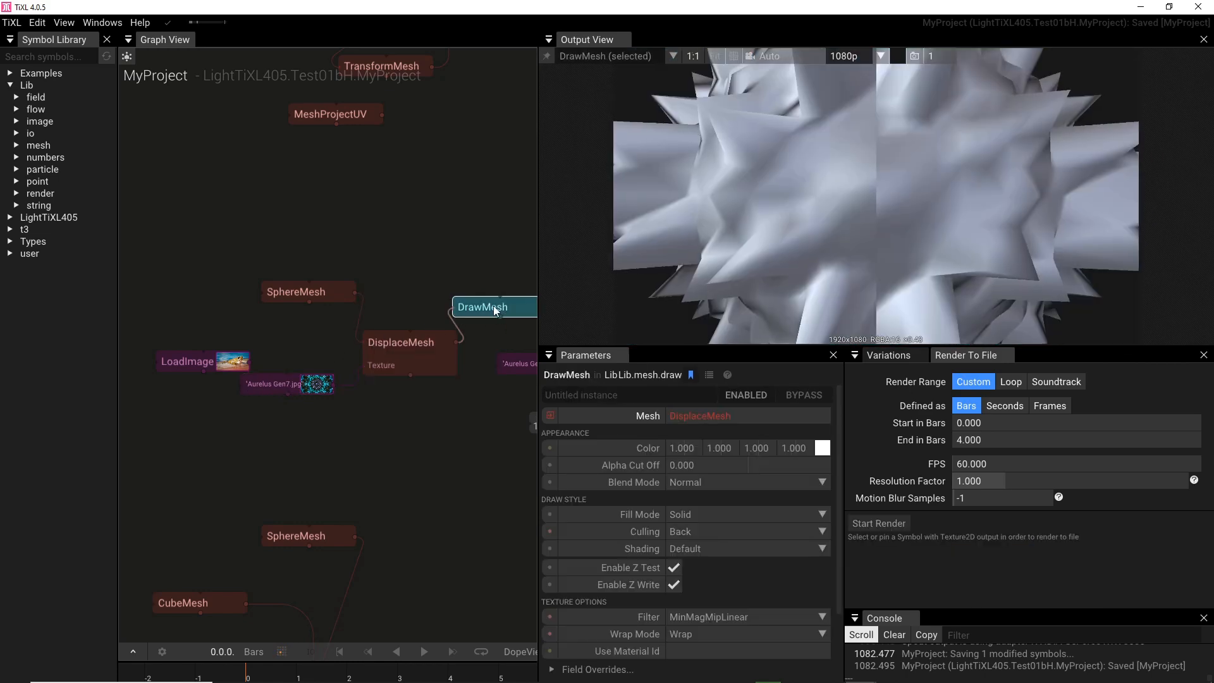
{"action": "left_click", "coordinate": [435, 358]}
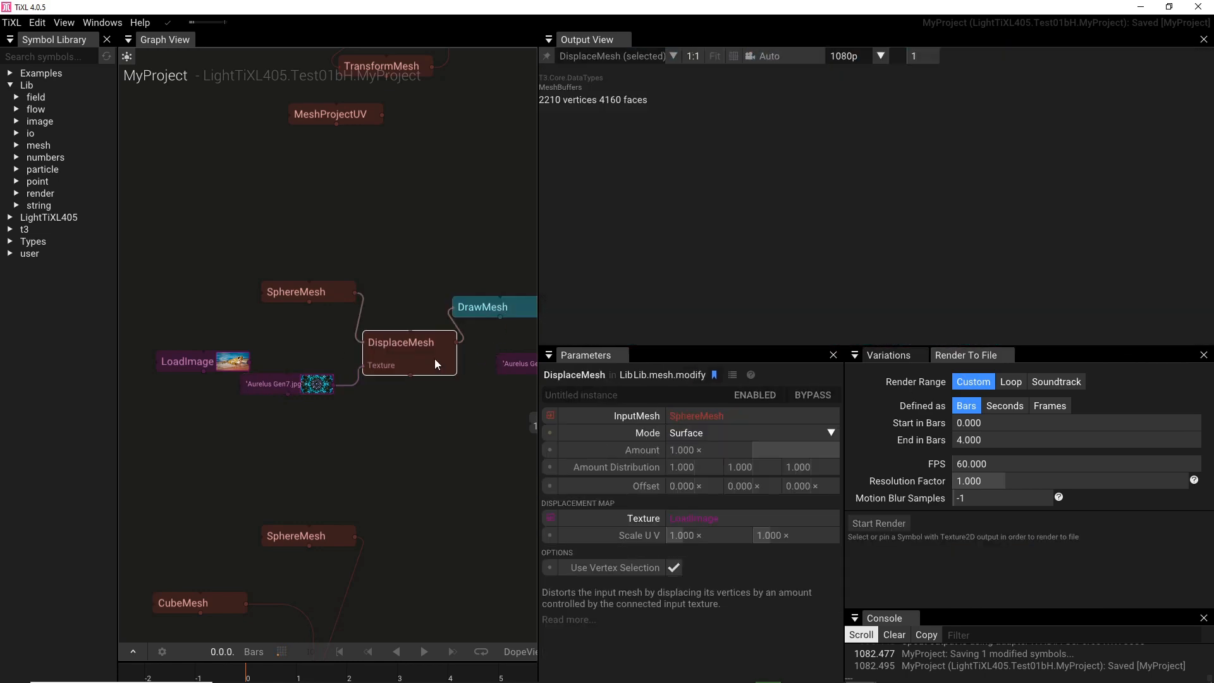
{"action": "left_click", "coordinate": [487, 310]}
{"action": "right_click_drag", "start_coordinate": [472, 412], "coordinate": [340, 381]}
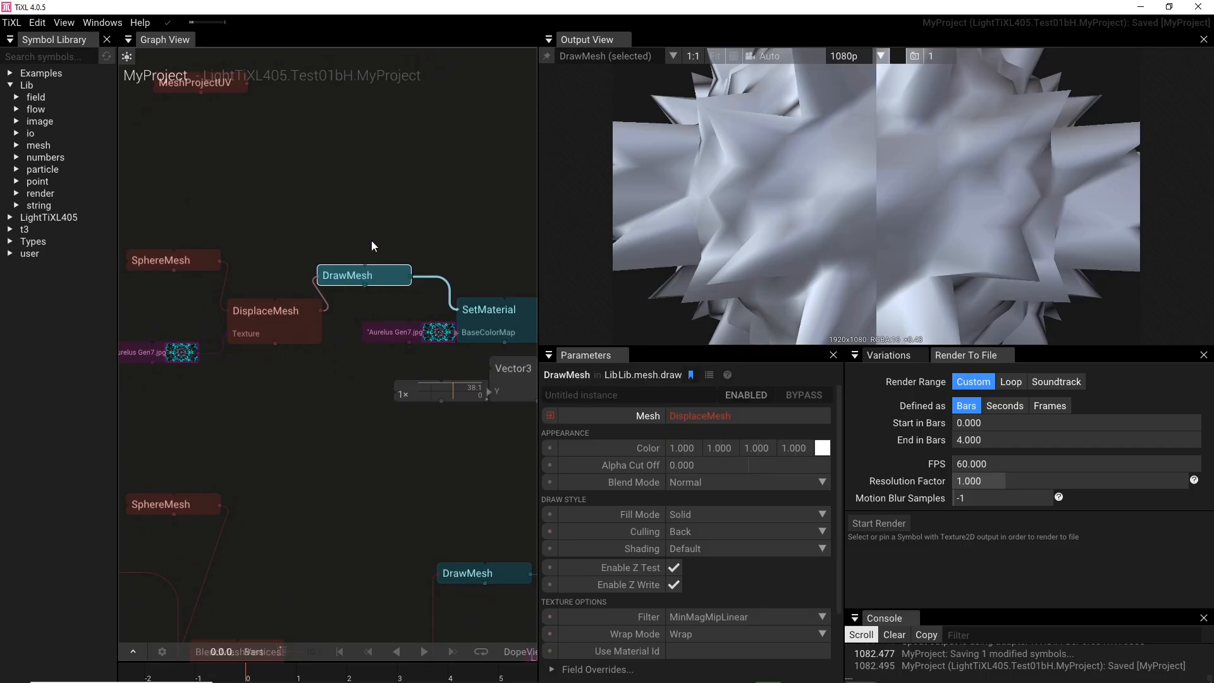
{"action": "left_click", "coordinate": [373, 223]}
{"action": "double_click", "coordinate": [374, 223]}
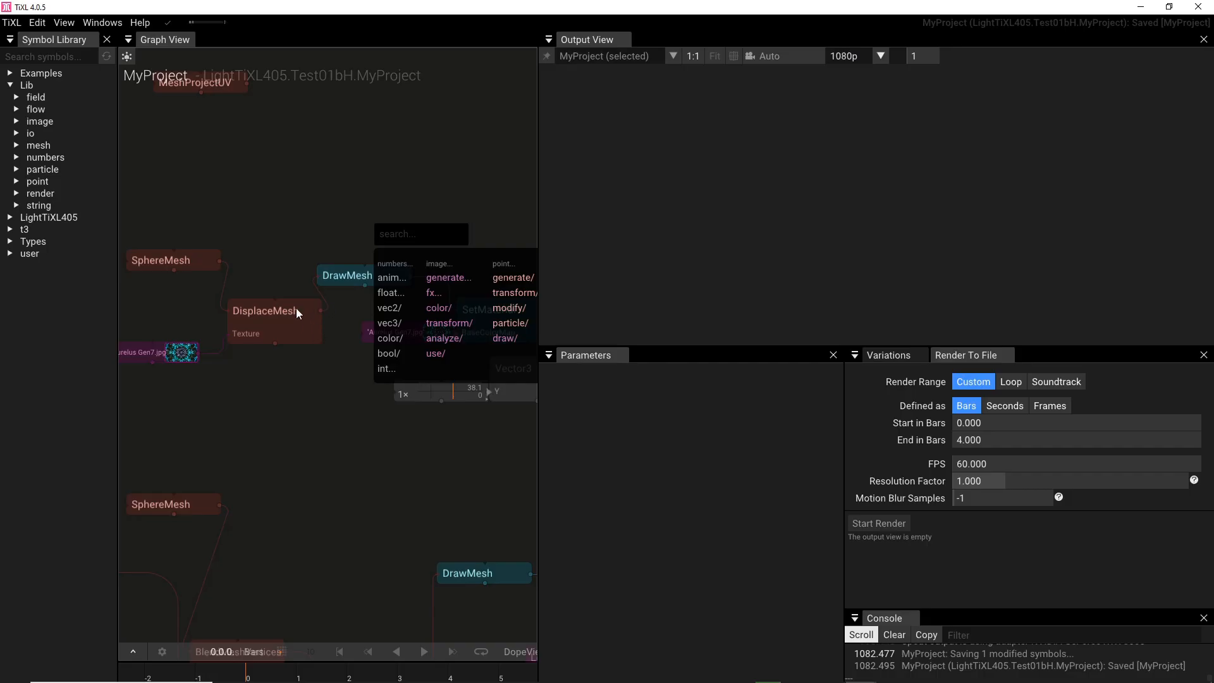
{"action": "key", "text": "Escape"}
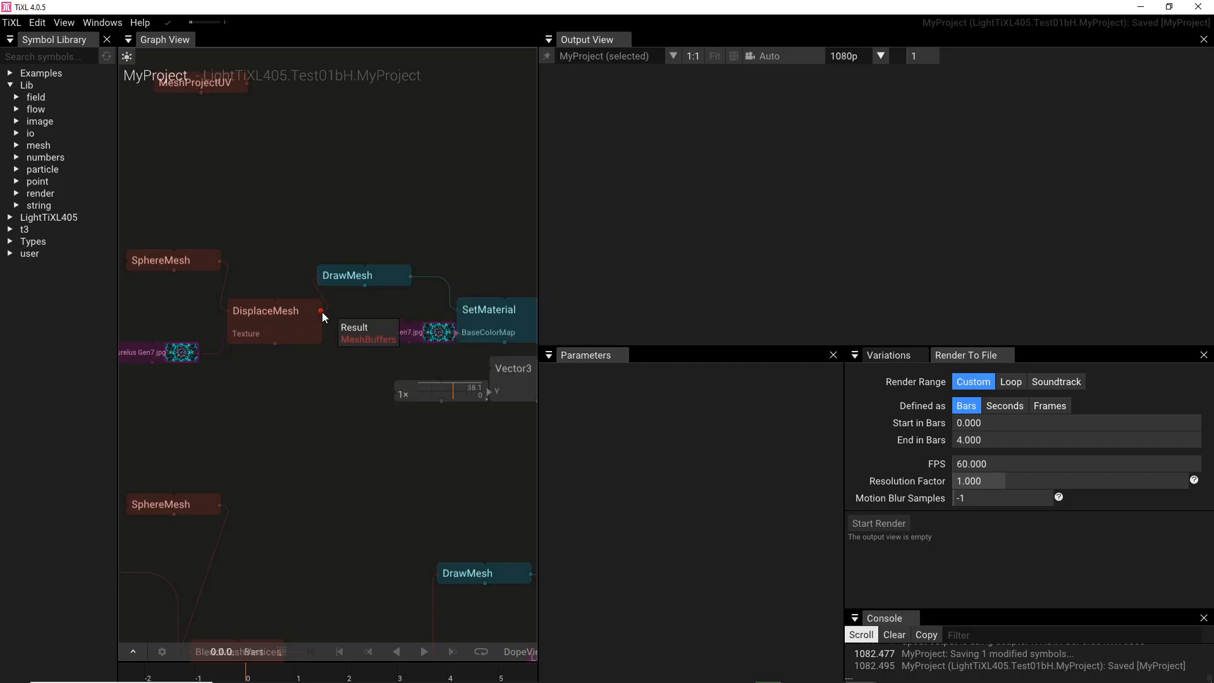
Branch a second DrawMesh node off DisplaceMesh's output below the chain, view its result and delete it.
{"action": "left_click_drag", "start_coordinate": [322, 310], "coordinate": [342, 428]}
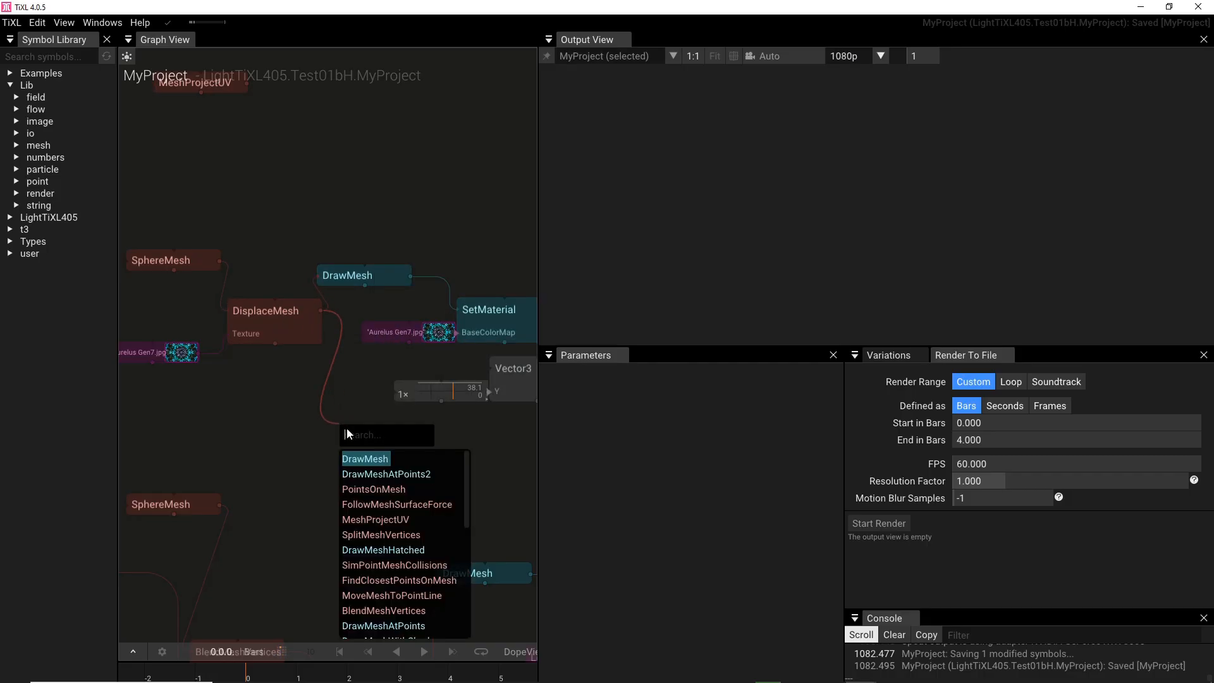
{"action": "left_click", "coordinate": [356, 457]}
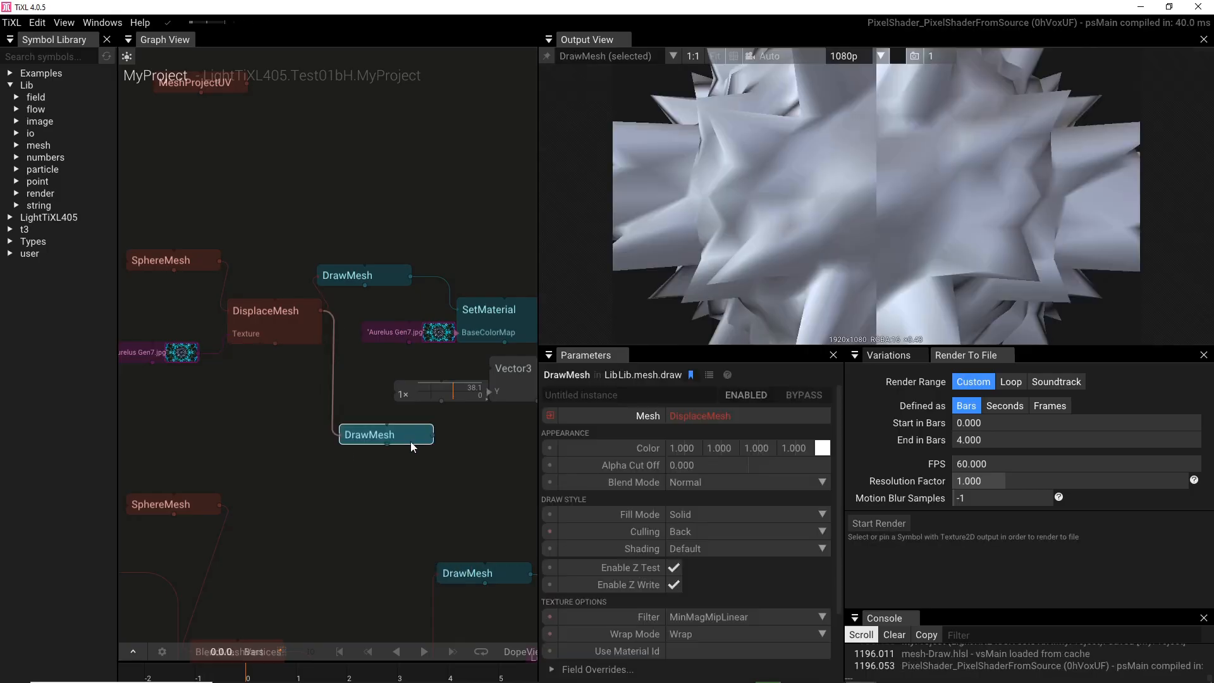
{"action": "left_click_drag", "start_coordinate": [405, 433], "coordinate": [378, 474]}
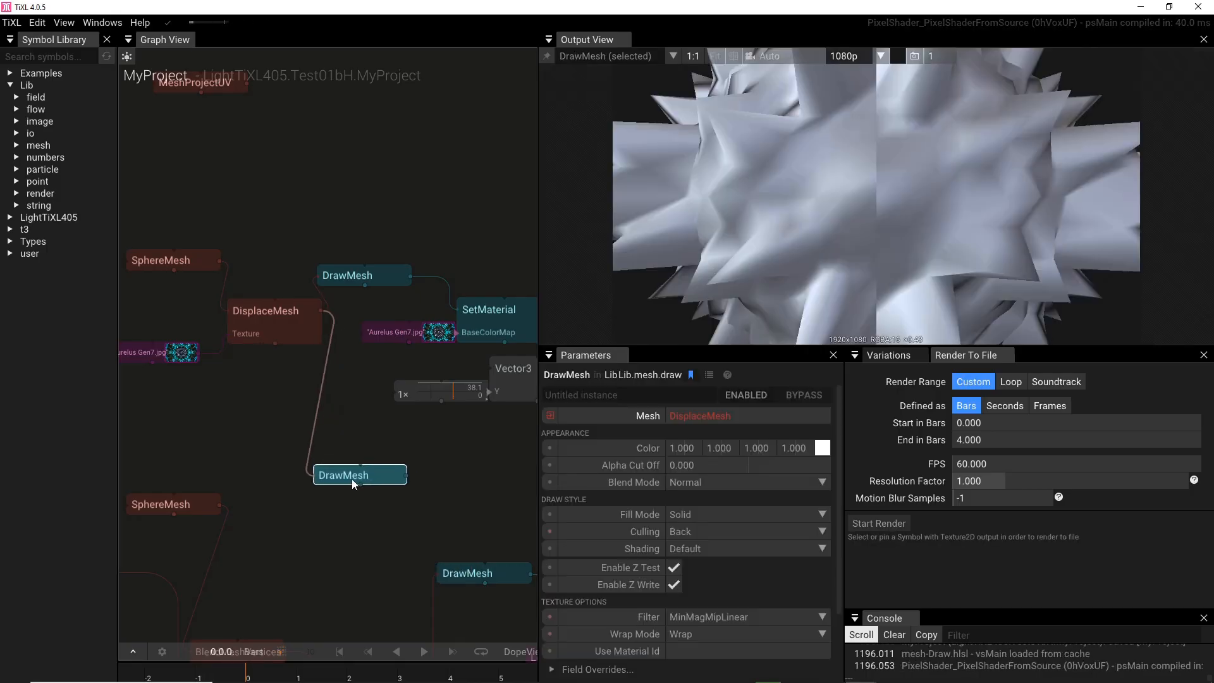
{"action": "key", "text": "Delete"}
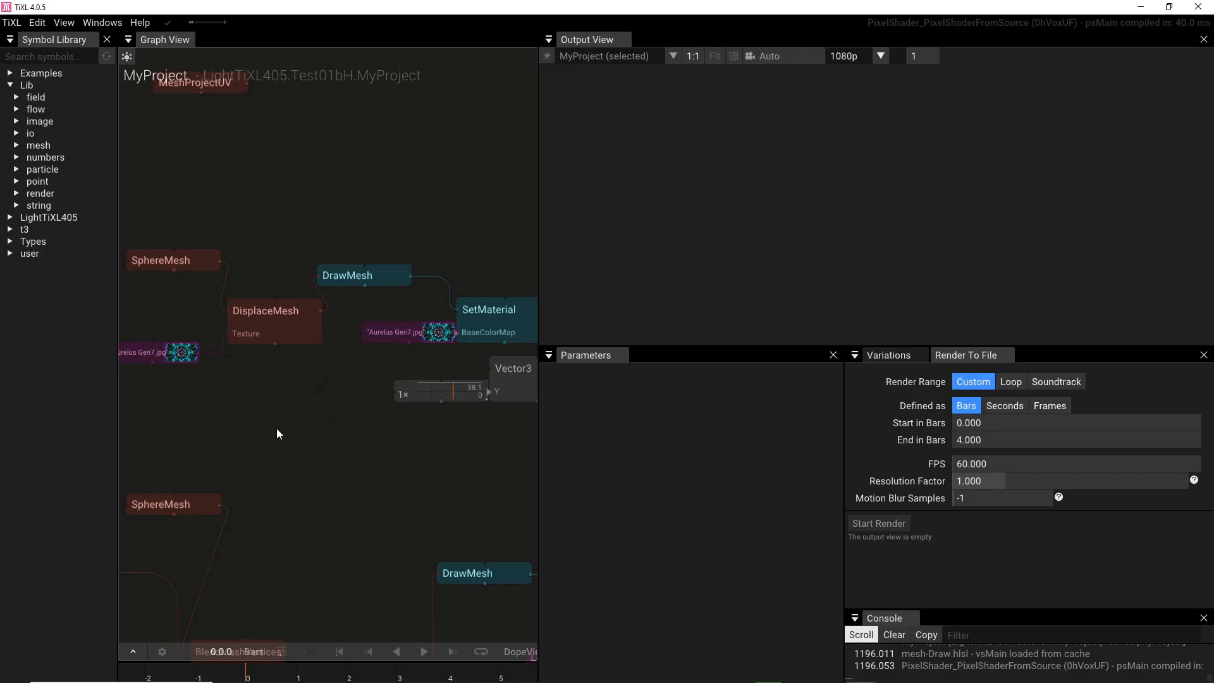
Branch an extra SetMaterial node off DrawMesh's output above the chain, view its result and delete it.
{"action": "right_click_drag", "start_coordinate": [435, 238], "coordinate": [351, 213]}
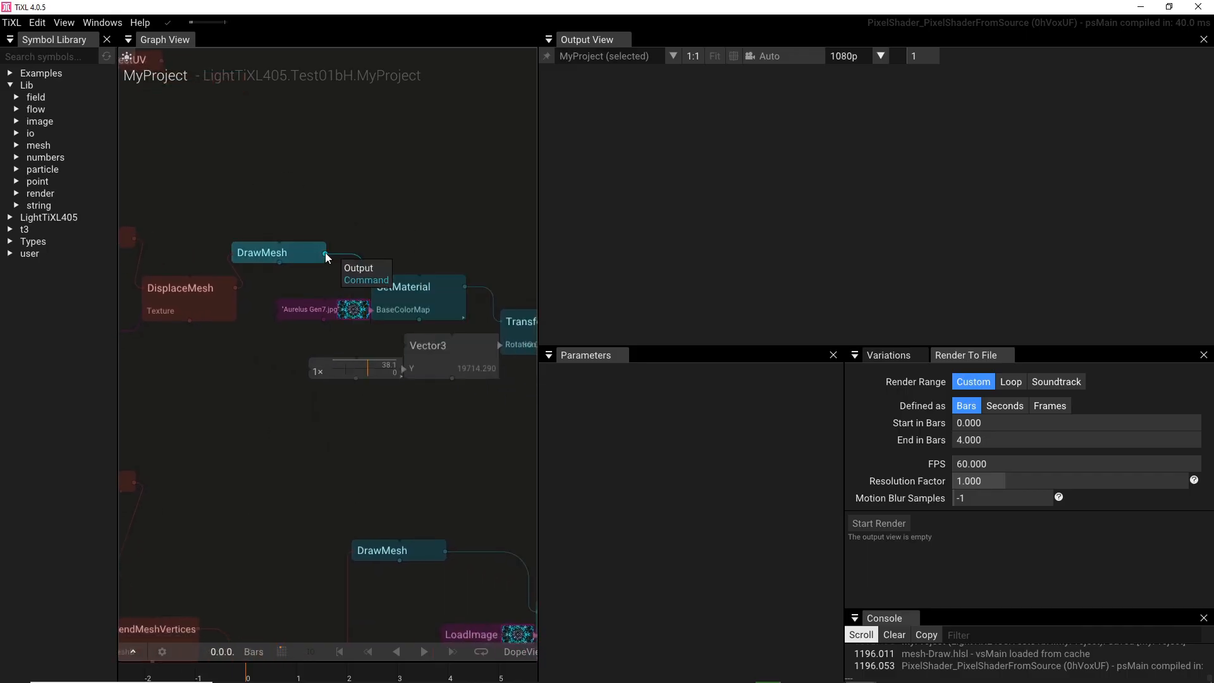
{"action": "left_click_drag", "start_coordinate": [340, 253], "coordinate": [404, 221]}
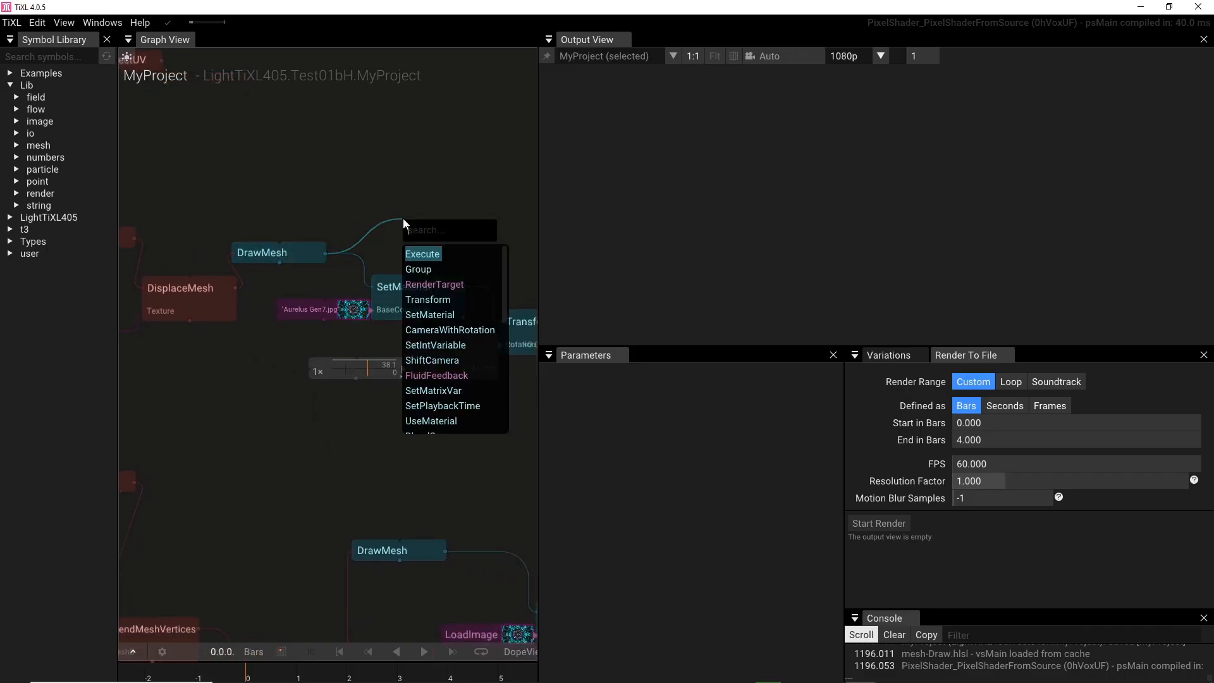
{"action": "left_click", "coordinate": [434, 314]}
{"action": "left_click_drag", "start_coordinate": [442, 235], "coordinate": [419, 211]}
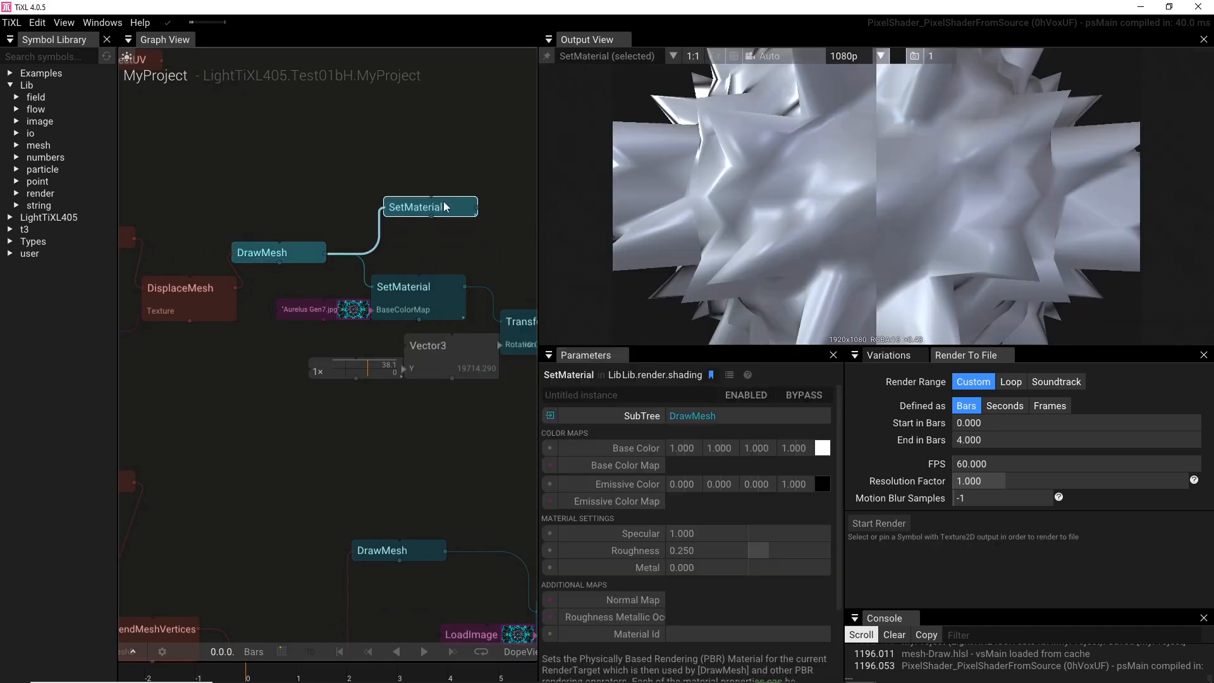
{"action": "key", "text": "Delete"}
View the existing SetMaterial node and snap the Aurelus Gen7.jpg image node back against DisplaceMesh's Texture input.
{"action": "left_click", "coordinate": [429, 299]}
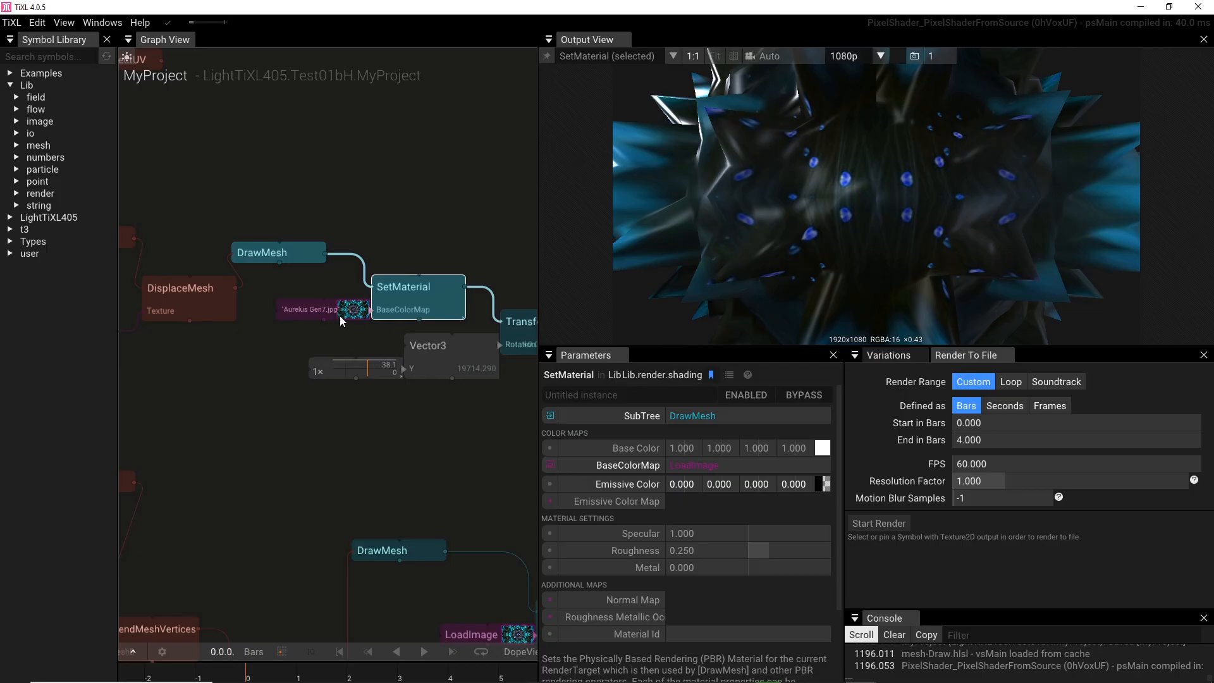
{"action": "right_click_drag", "start_coordinate": [252, 352], "coordinate": [430, 322]}
{"action": "left_click_drag", "start_coordinate": [253, 308], "coordinate": [295, 286]}
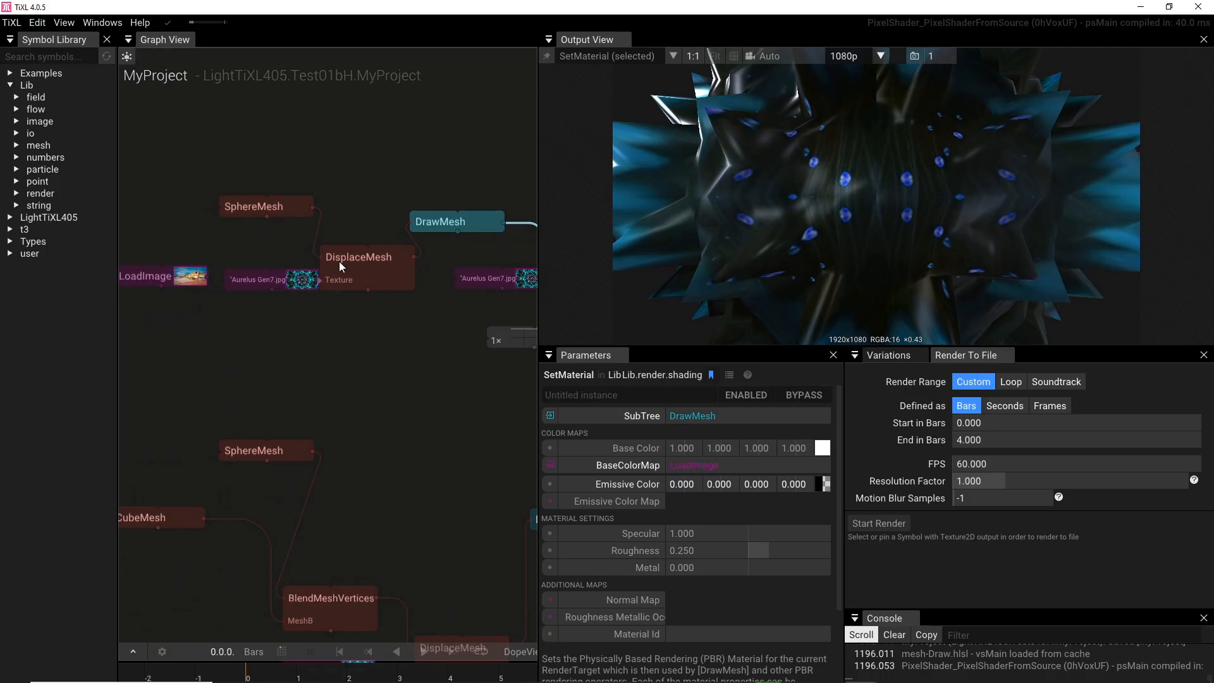
{"action": "right_click_drag", "start_coordinate": [441, 352], "coordinate": [272, 371]}
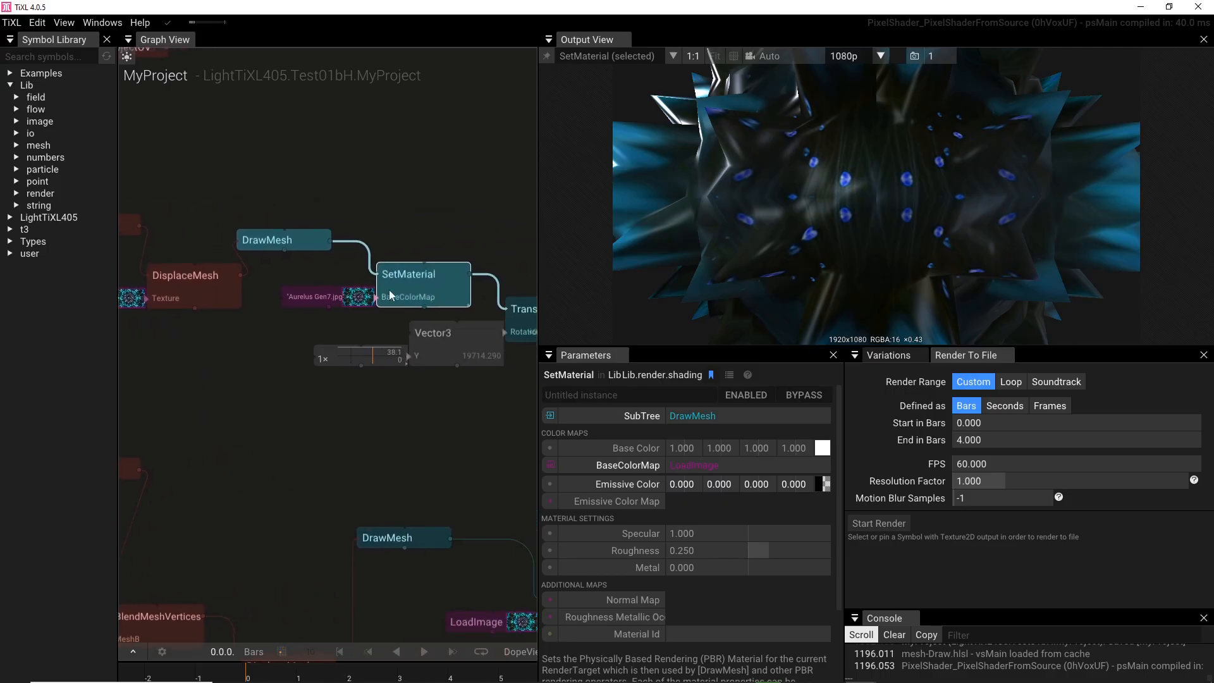
Compare the DrawMesh output with the SetMaterial output and inspect the image feeding its BaseColorMap.
{"action": "left_click", "coordinate": [284, 245]}
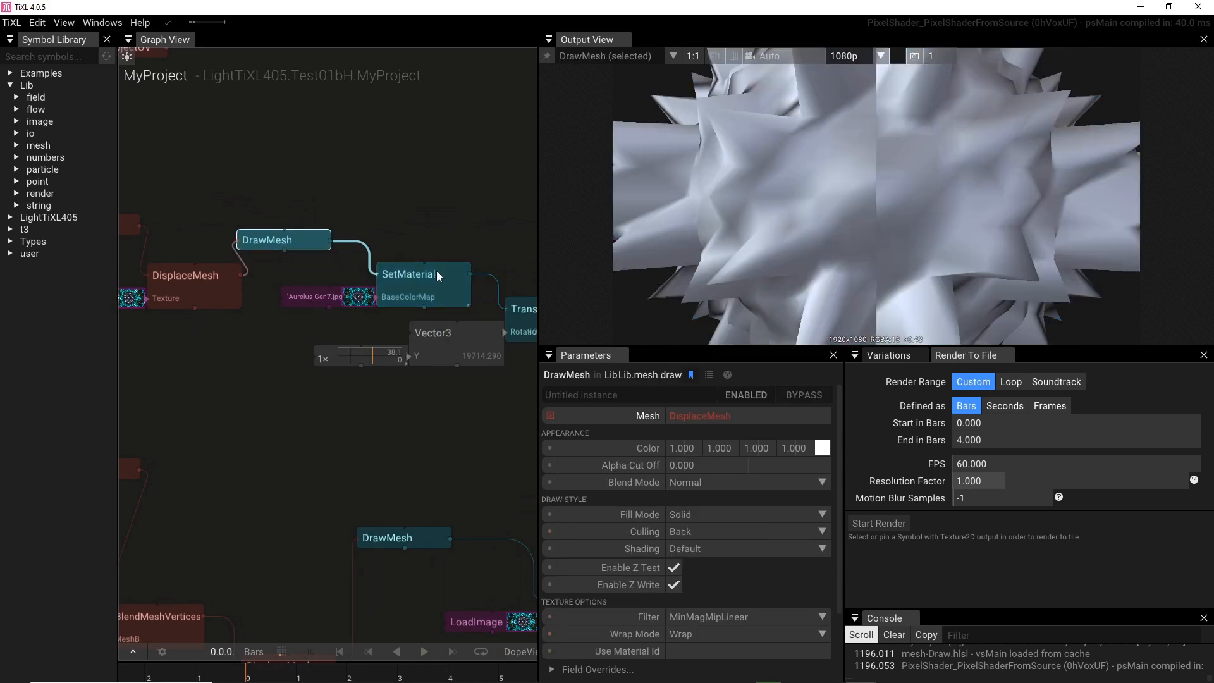
{"action": "left_click", "coordinate": [448, 289]}
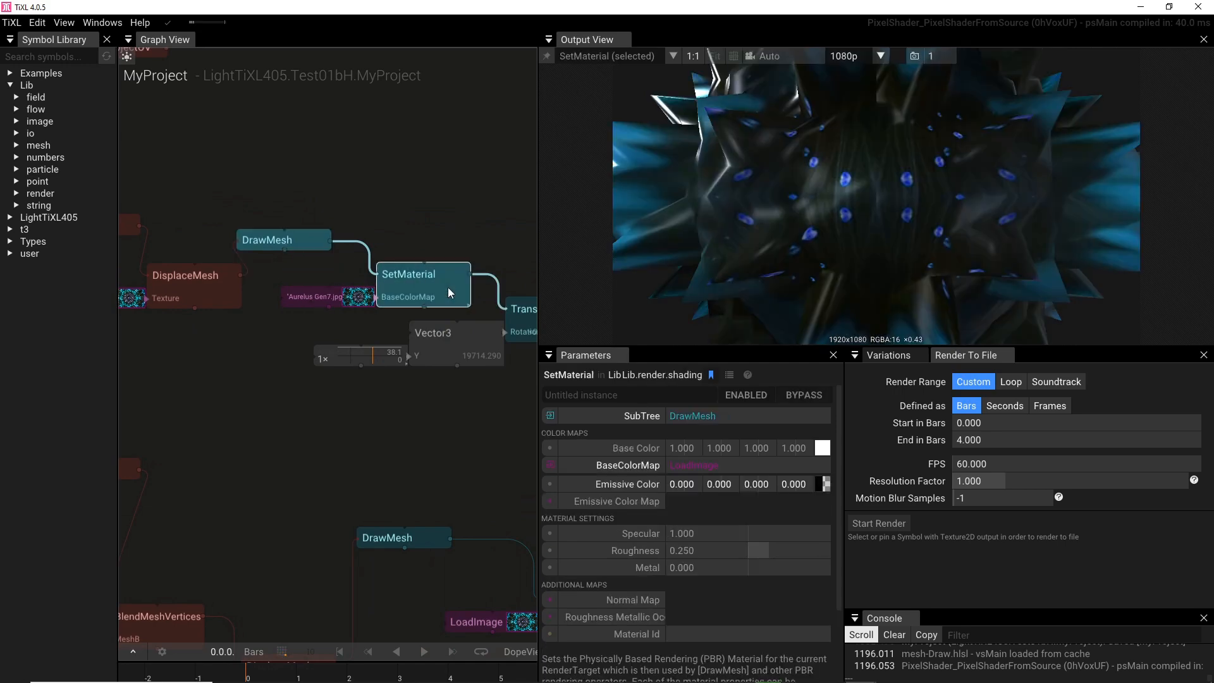
{"action": "left_click", "coordinate": [356, 300]}
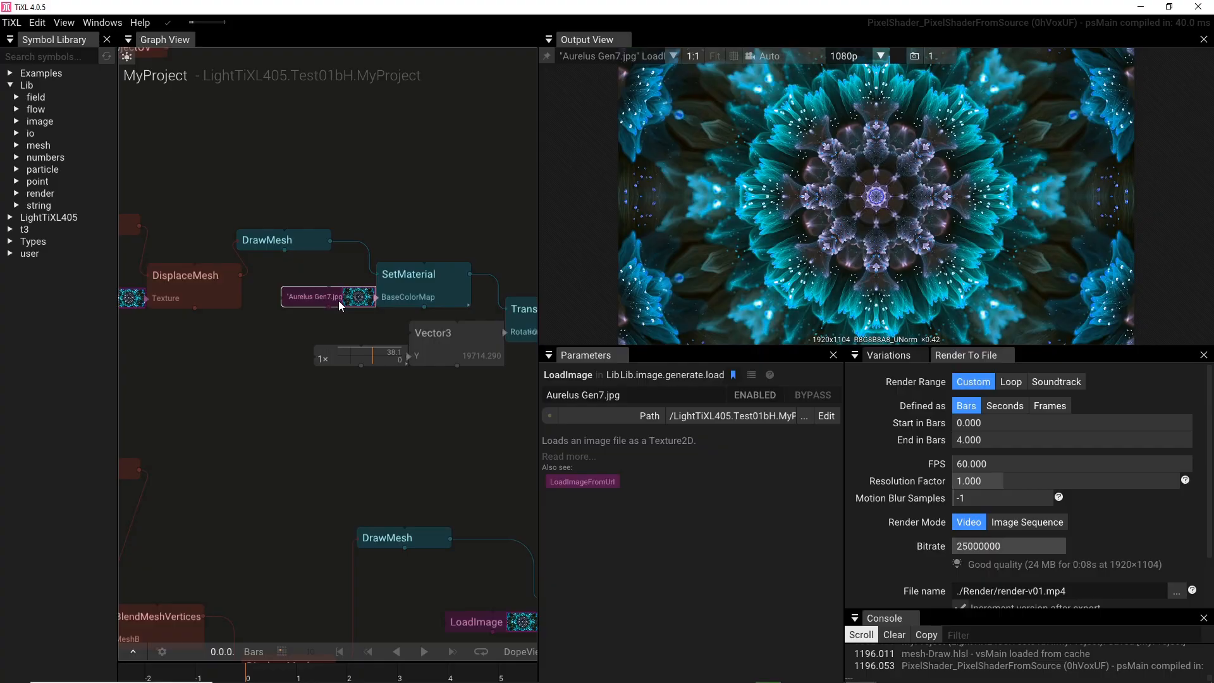
{"action": "left_click", "coordinate": [425, 291]}
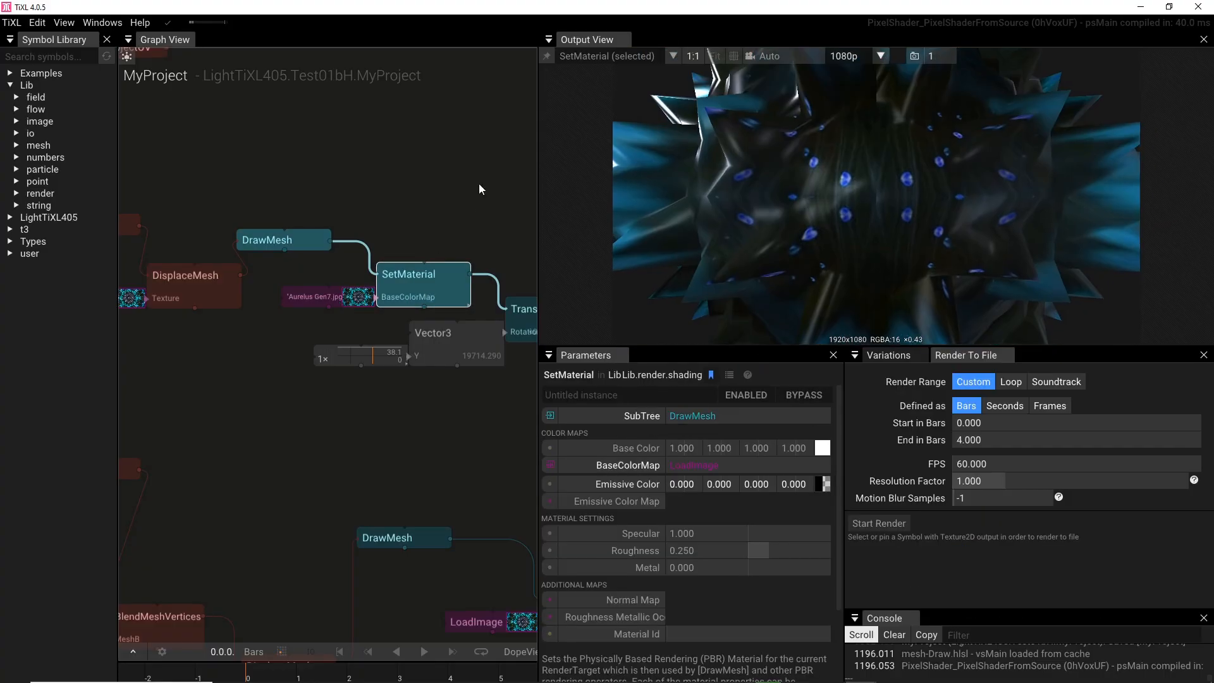
Inspect the output and parameters of the Transform node that follows SetMaterial, and clear the selection.
{"action": "right_click_drag", "start_coordinate": [469, 517], "coordinate": [285, 463]}
{"action": "left_click", "coordinate": [389, 257]}
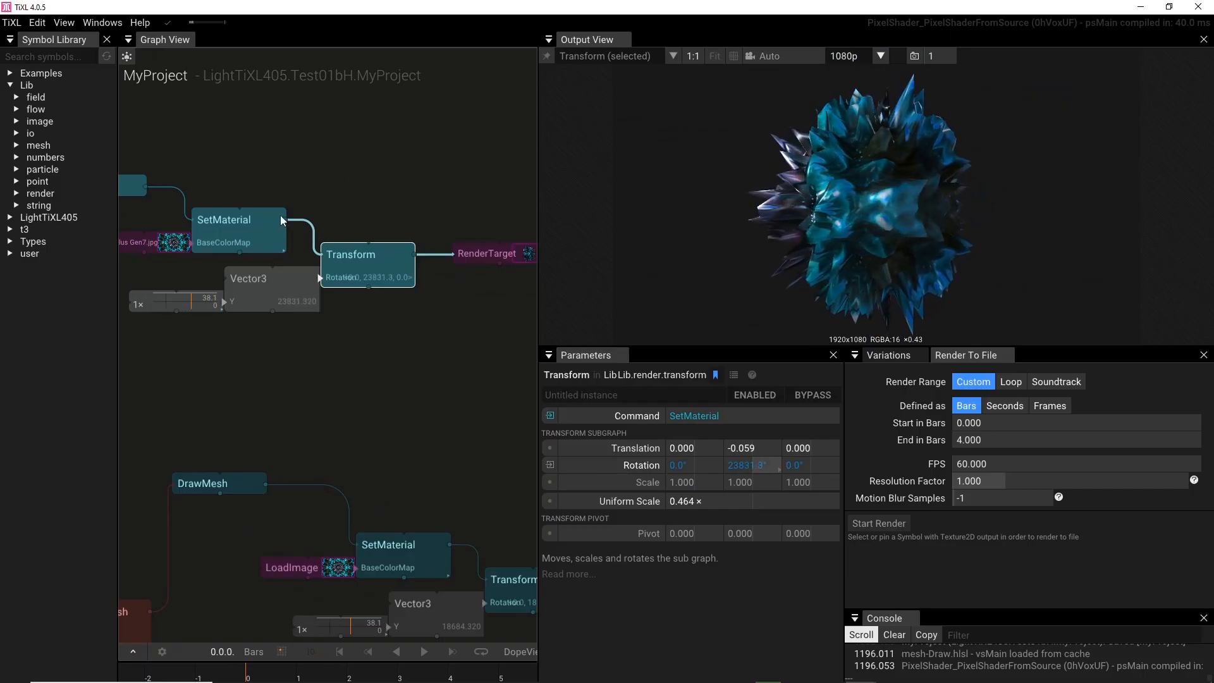
{"action": "left_click", "coordinate": [344, 200]}
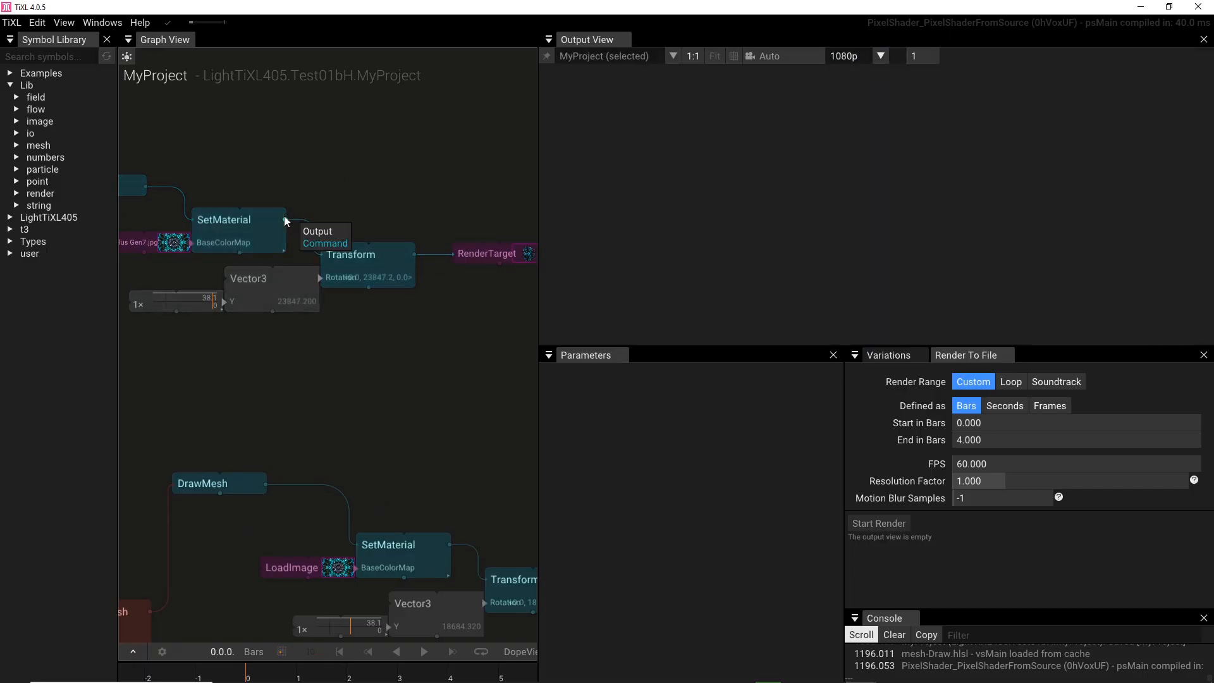
Branch an extra Transform node off SetMaterial's output above the chain, view its result and delete it.
{"action": "left_click_drag", "start_coordinate": [286, 220], "coordinate": [370, 170]}
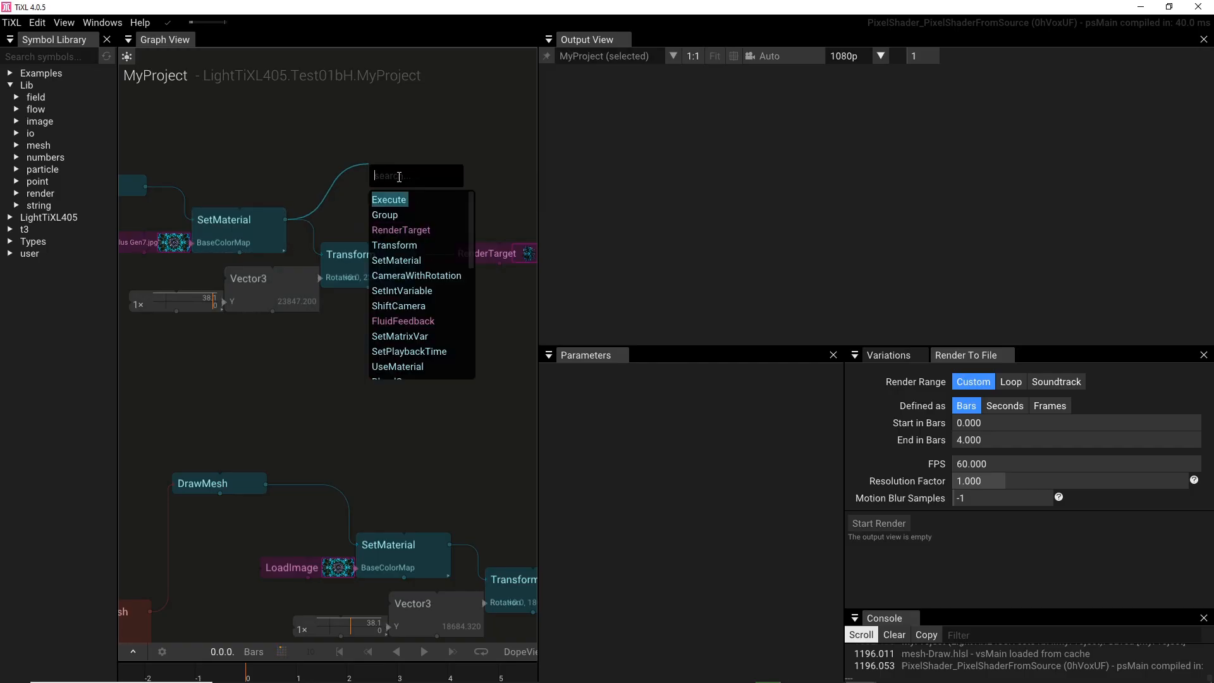
{"action": "type", "text": "tra"}
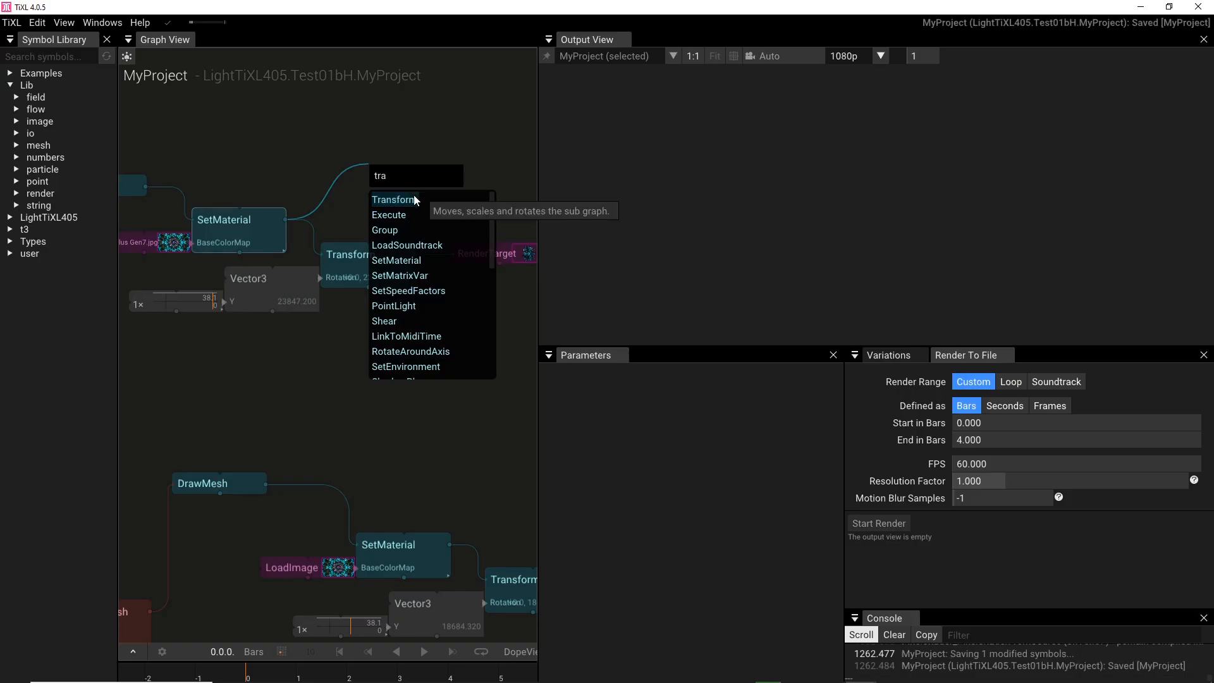
{"action": "left_click", "coordinate": [394, 199]}
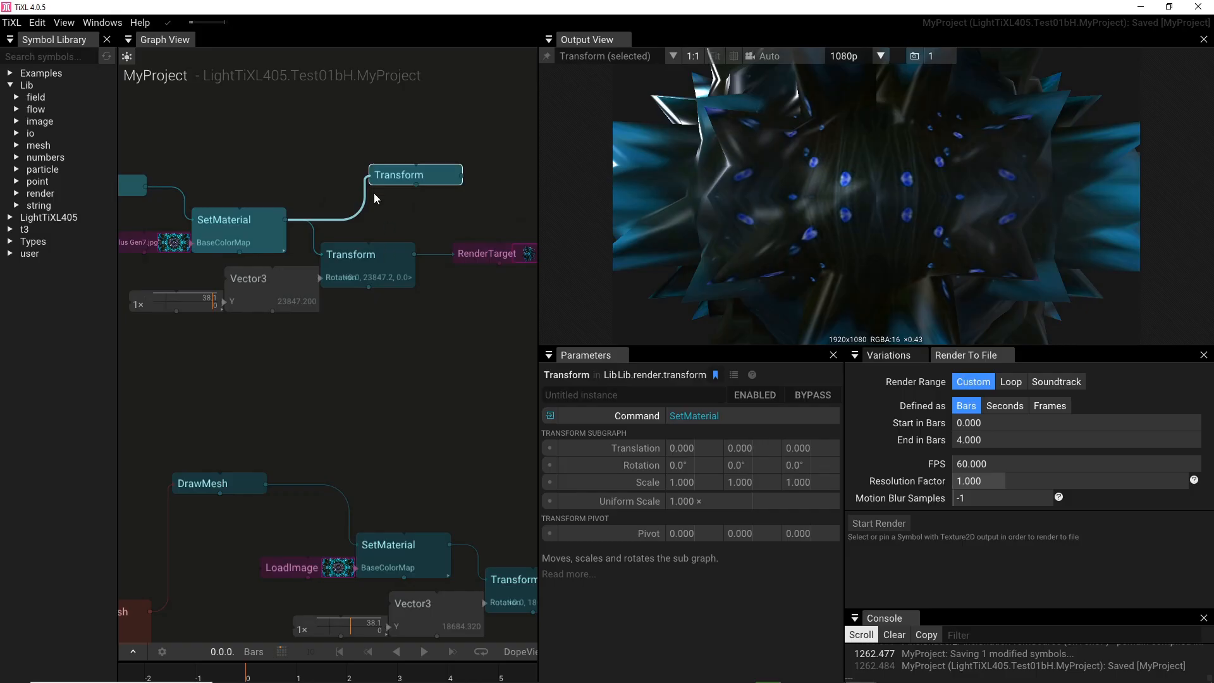
{"action": "key", "text": "Delete"}
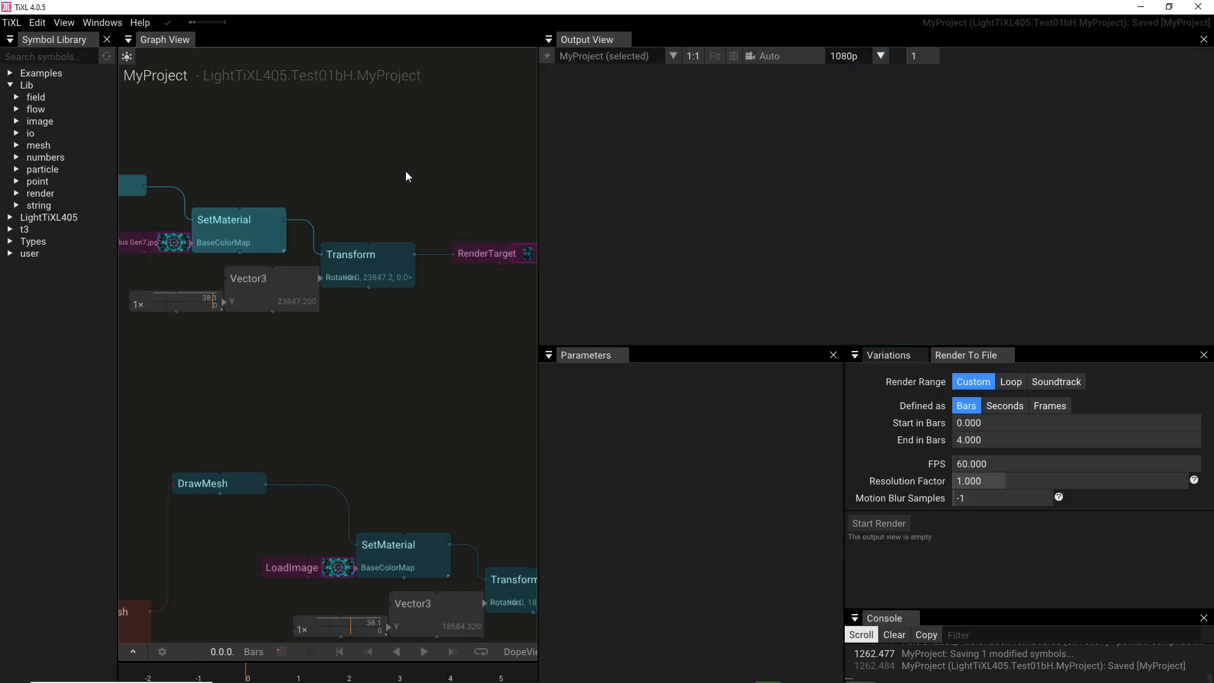
Pull the Vector3 node and its AnimValue away from the Transform to disconnect Rotation, and view the Transform's output.
{"action": "left_click", "coordinate": [348, 256]}
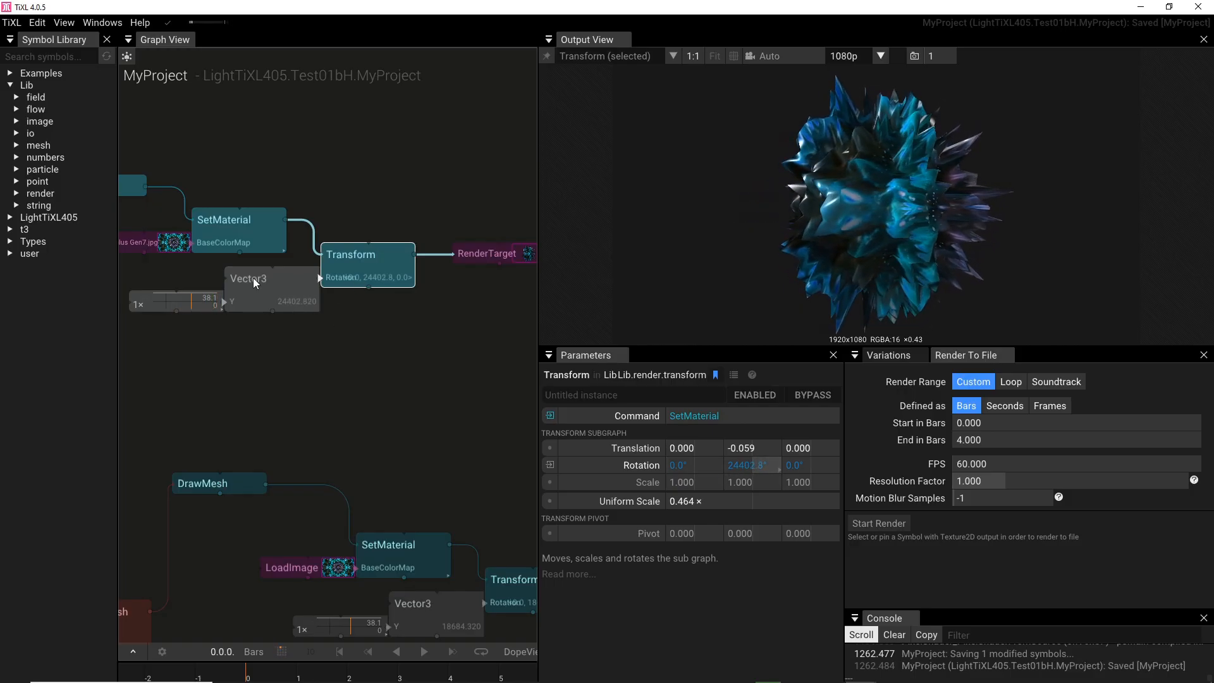
{"action": "left_click", "coordinate": [271, 306]}
{"action": "left_click_drag", "start_coordinate": [247, 313], "coordinate": [230, 385]}
{"action": "left_click", "coordinate": [347, 248]}
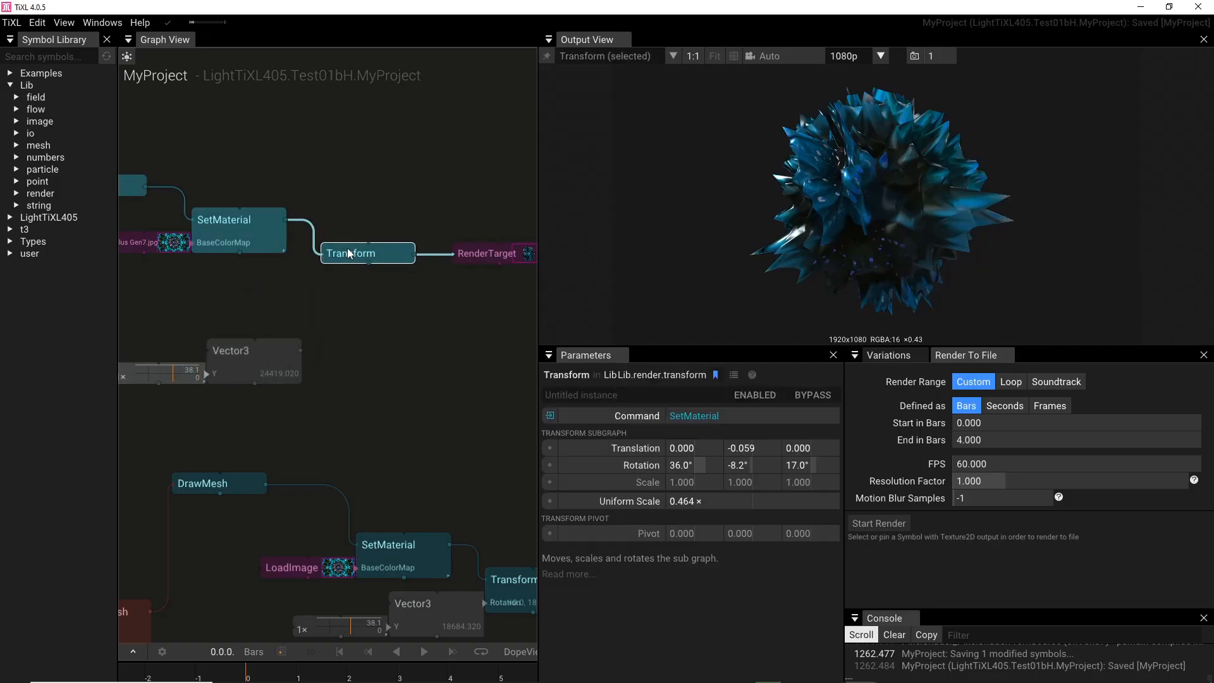
Try to feed the Transform's Rotation from a newly added Vector3 node.
{"action": "left_click", "coordinate": [555, 464]}
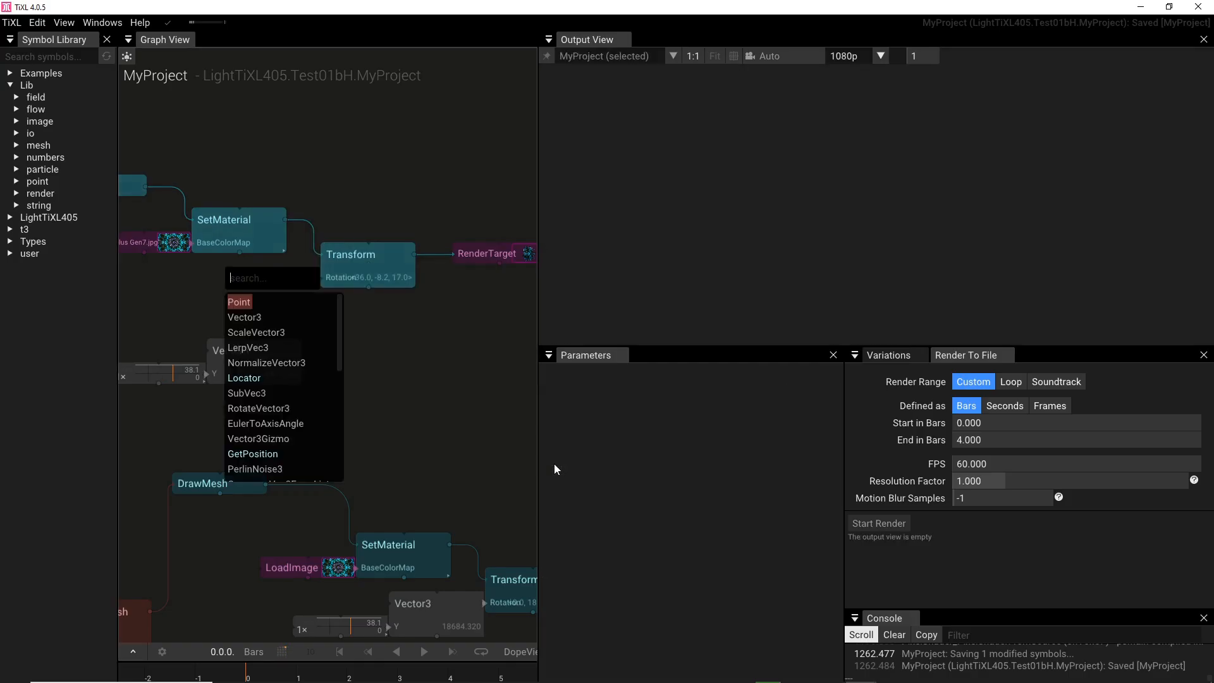
{"action": "left_click", "coordinate": [263, 318]}
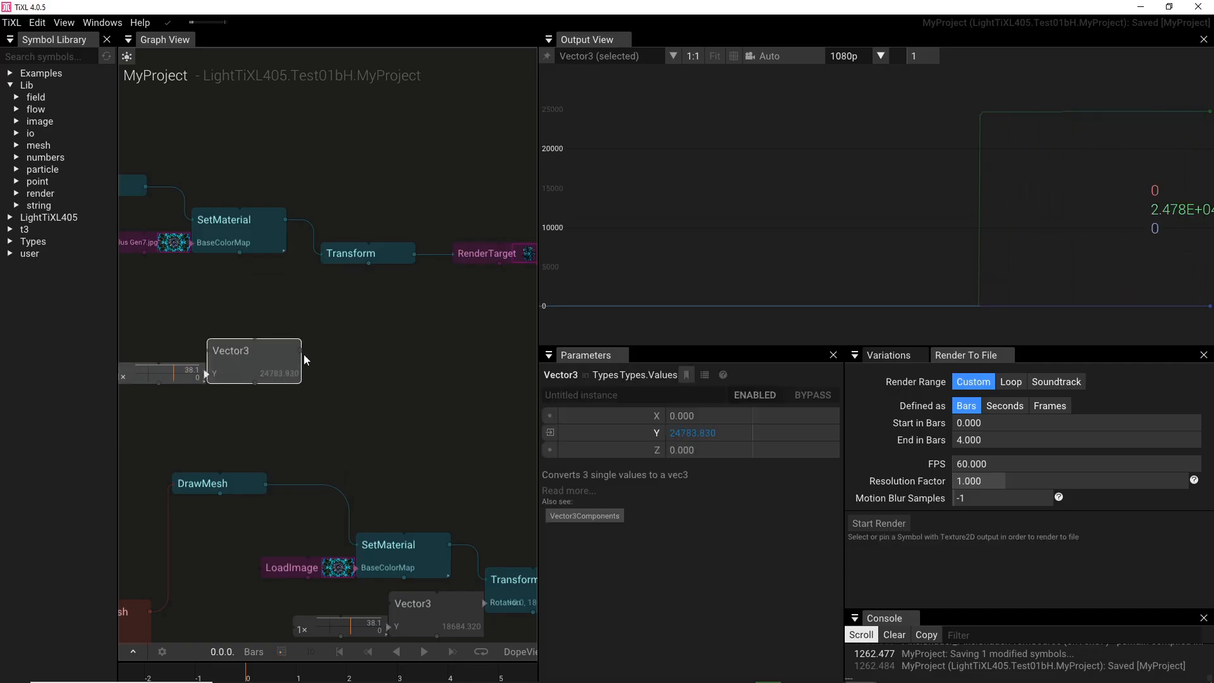
{"action": "left_click", "coordinate": [303, 326]}
Connect the detached Vector3 to the Transform's Rotation input, snap it back against that node and view the result.
{"action": "left_click_drag", "start_coordinate": [301, 350], "coordinate": [341, 257]}
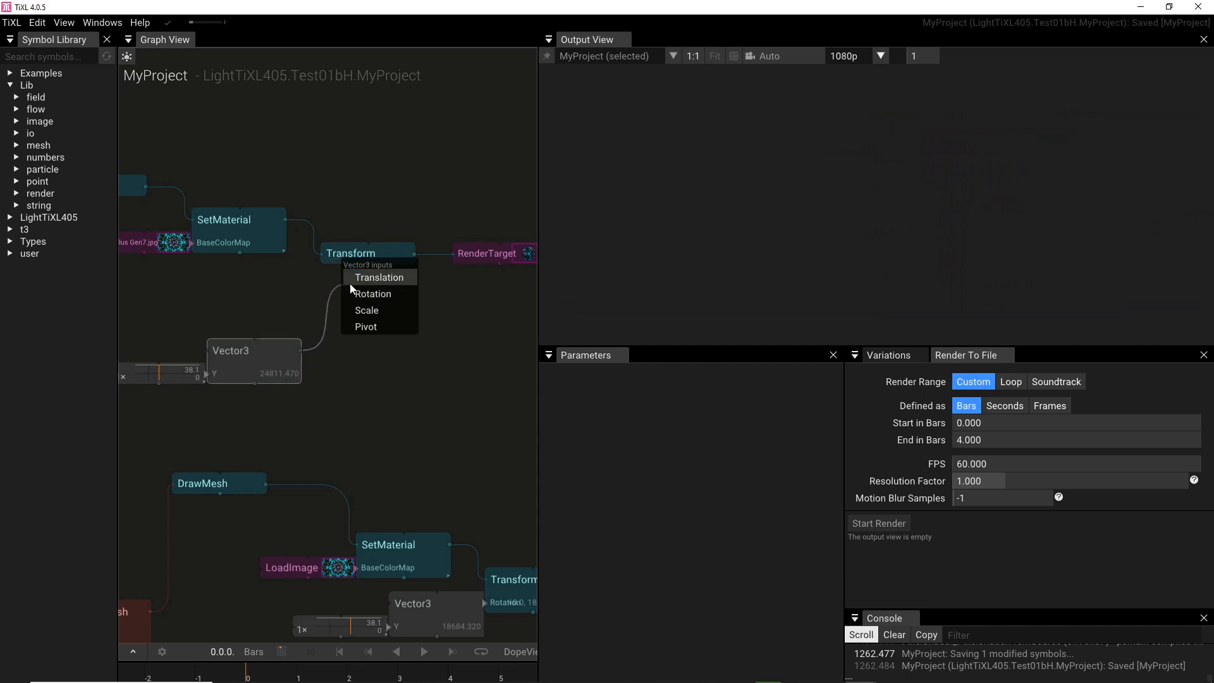
{"action": "left_click", "coordinate": [352, 292]}
{"action": "left_click_drag", "start_coordinate": [245, 366], "coordinate": [279, 291]}
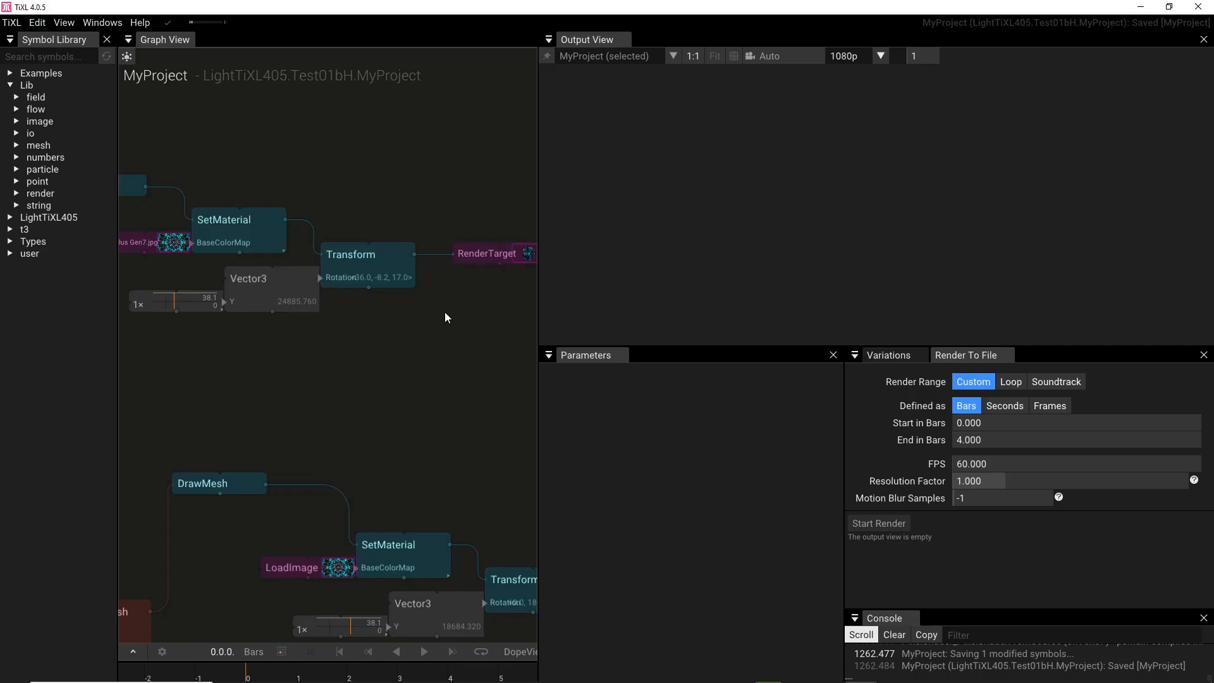
{"action": "left_click", "coordinate": [384, 271]}
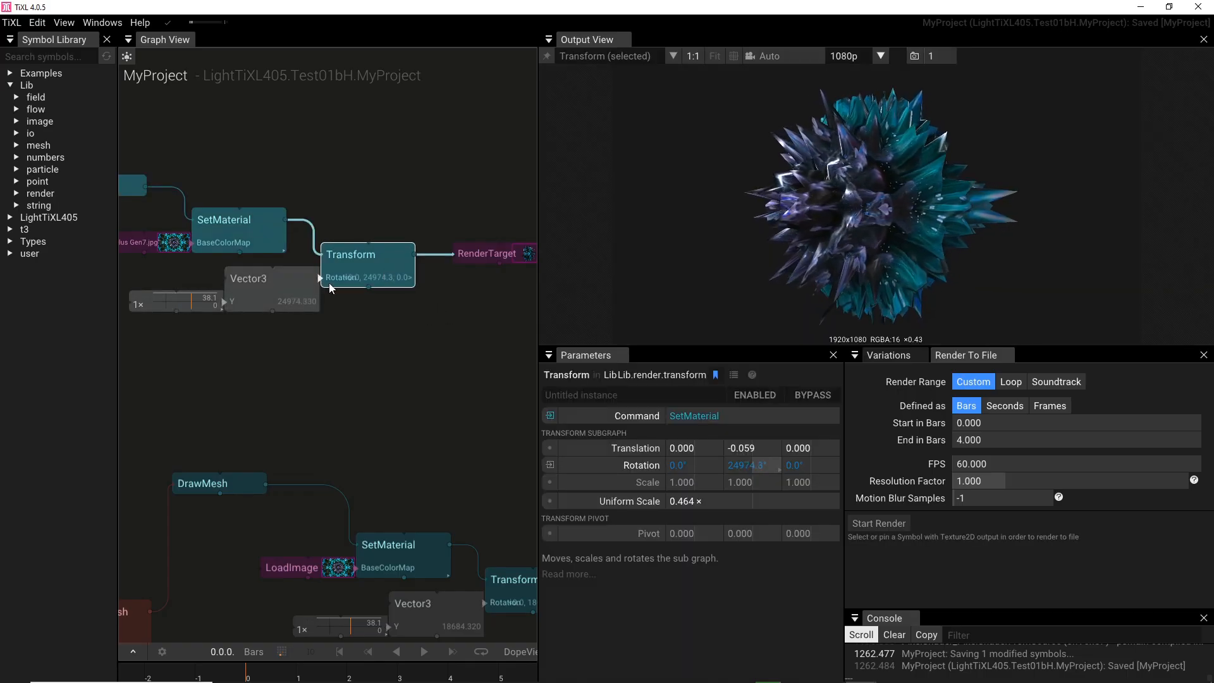
Inspect the Vector3's Y input and shift the AnimValue, Vector3 and Transform group further away from SetMaterial.
{"action": "left_click", "coordinate": [260, 285]}
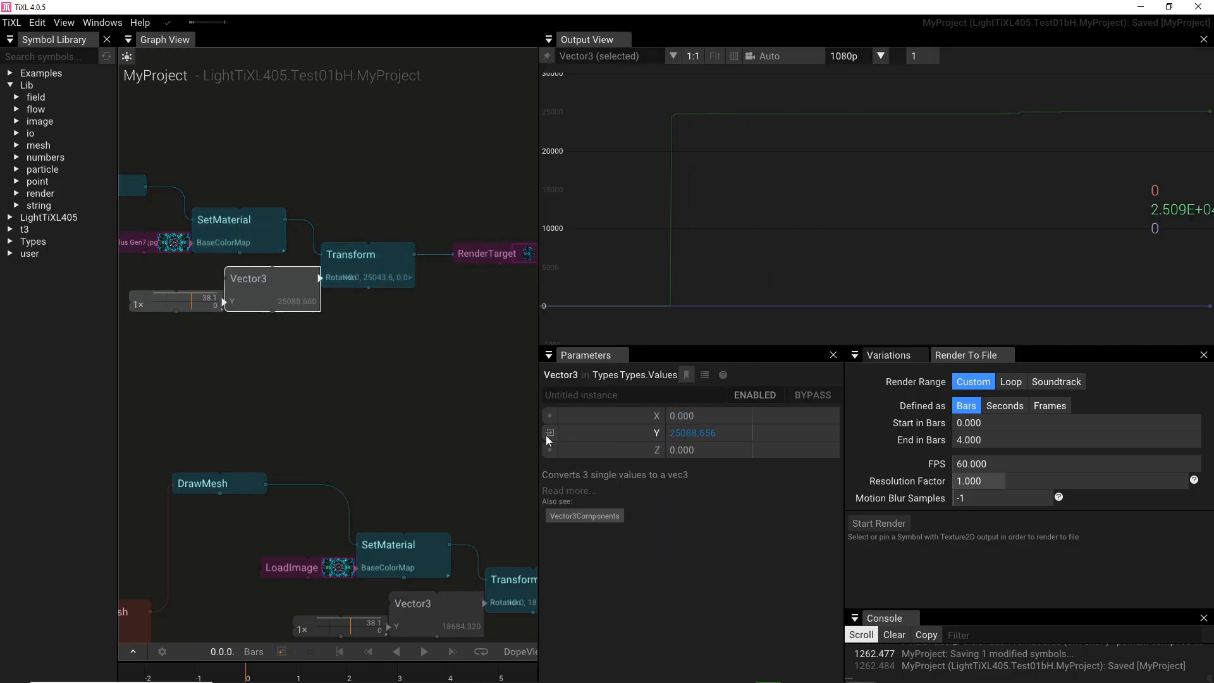
{"action": "left_click_drag", "start_coordinate": [205, 334], "coordinate": [216, 356]}
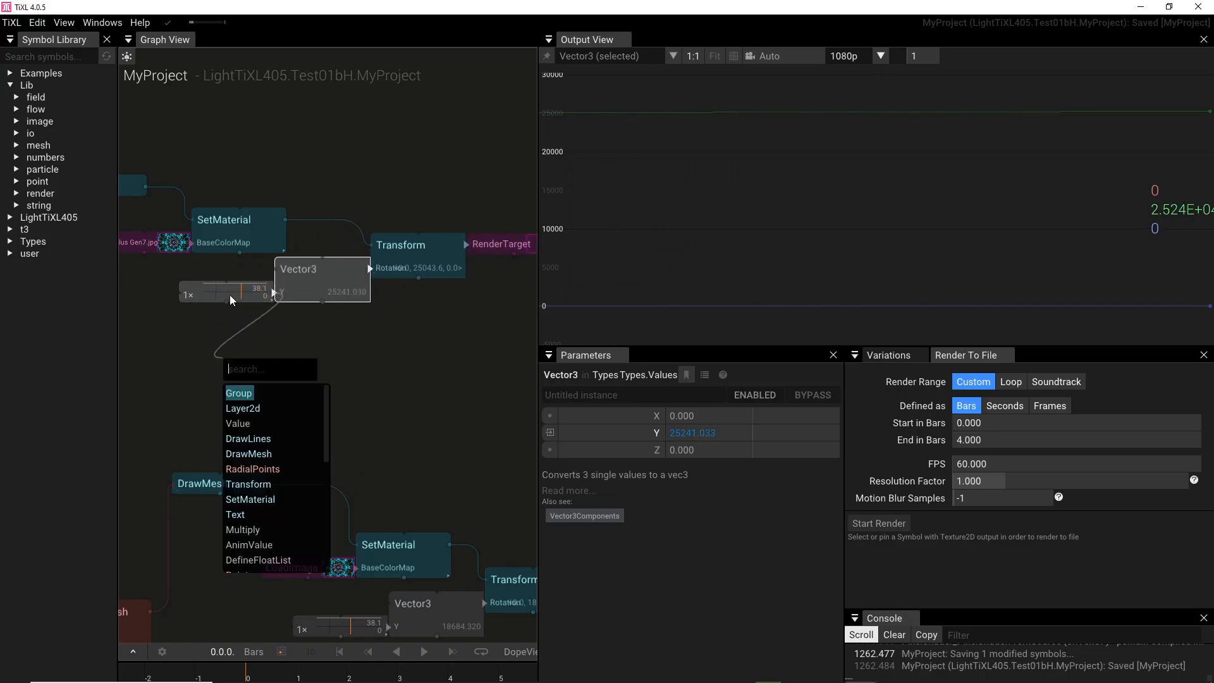
{"action": "left_click", "coordinate": [230, 294]}
{"action": "mouse_move", "coordinate": [223, 291]}
{"action": "left_mouse_down"}
{"action": "mouse_move", "coordinate": [168, 358]}
{"action": "mouse_move", "coordinate": [236, 293]}
{"action": "left_mouse_up"}
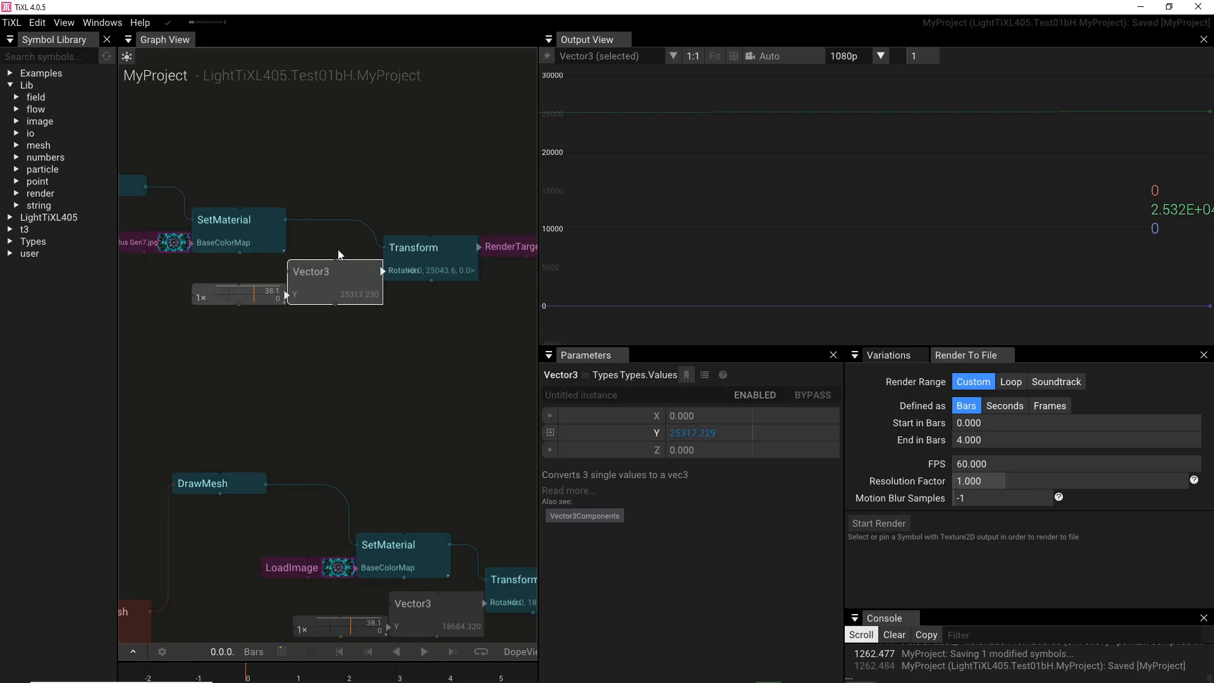
Separate the AnimValue from Vector3, reconnect Vector3 alone to the Transform's Rotation, and move the loose AnimValue beside it.
{"action": "left_click_drag", "start_coordinate": [226, 268], "coordinate": [282, 342]}
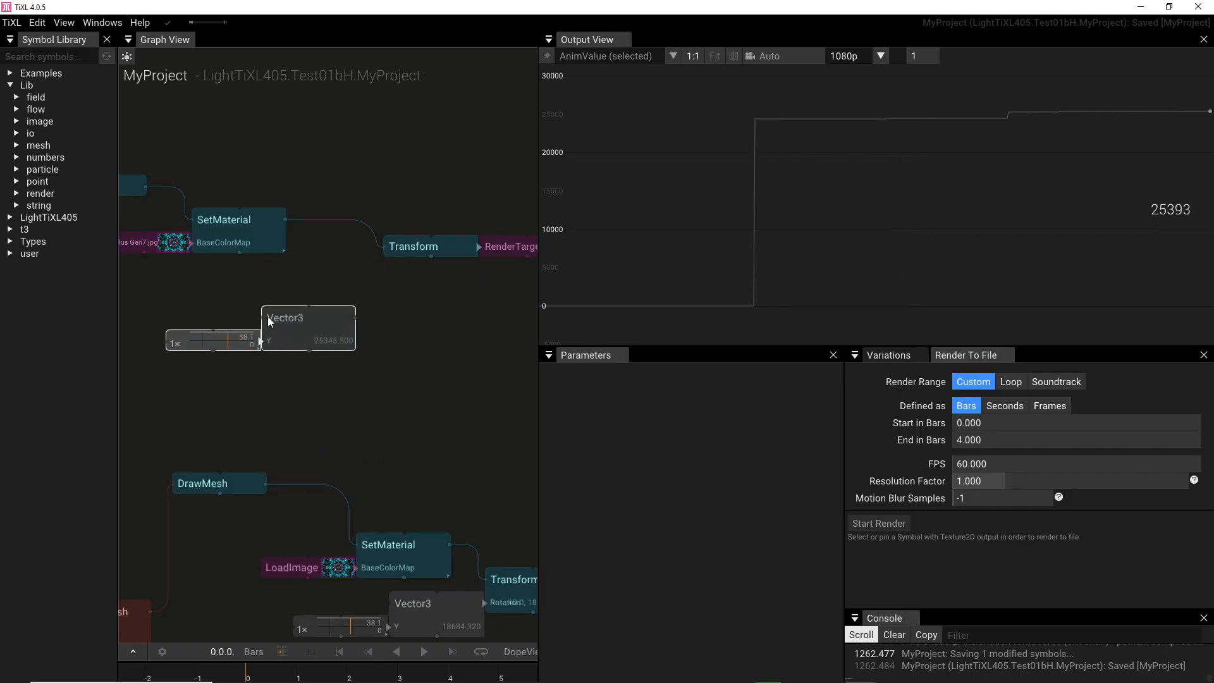
{"action": "left_click", "coordinate": [206, 342]}
{"action": "left_click_drag", "start_coordinate": [226, 345], "coordinate": [197, 400]}
{"action": "left_click_drag", "start_coordinate": [343, 315], "coordinate": [408, 290]}
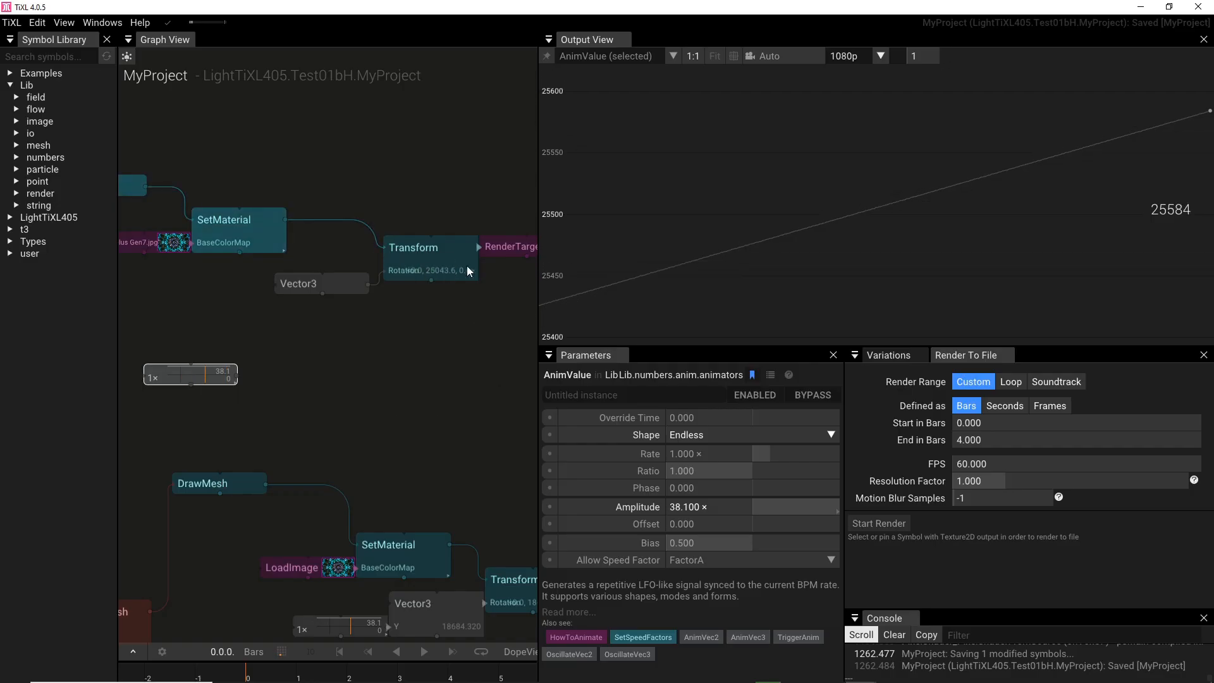
{"action": "left_click", "coordinate": [431, 261]}
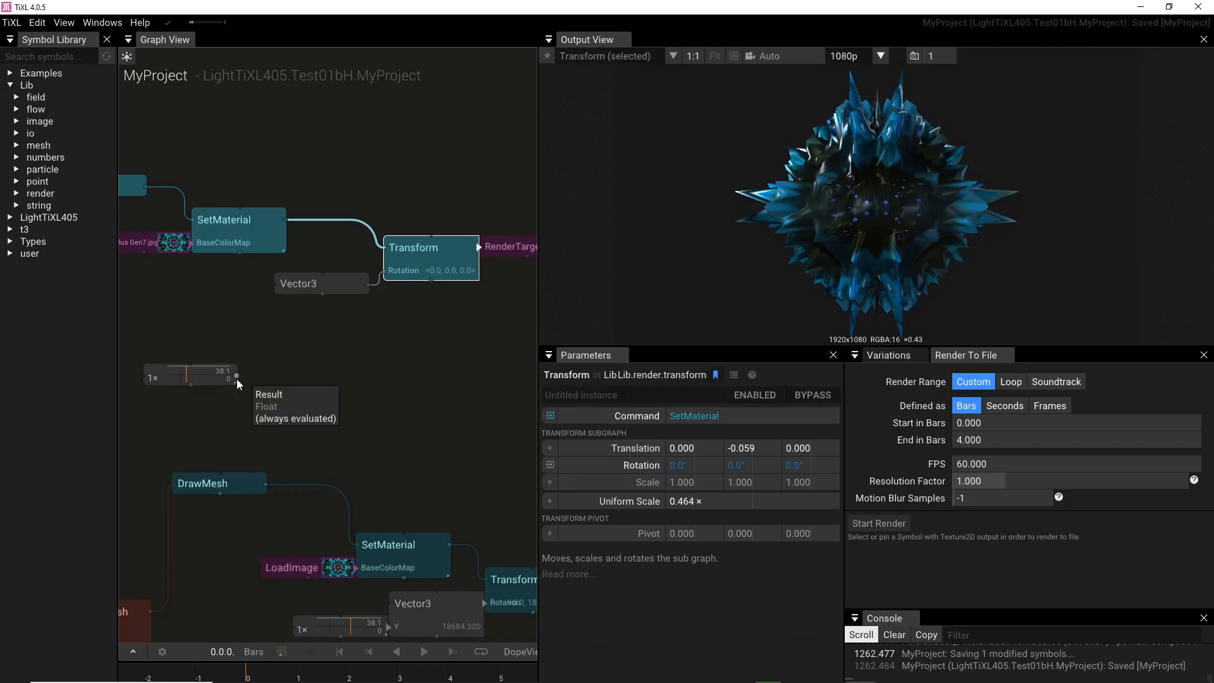
{"action": "left_click_drag", "start_coordinate": [196, 377], "coordinate": [195, 290]}
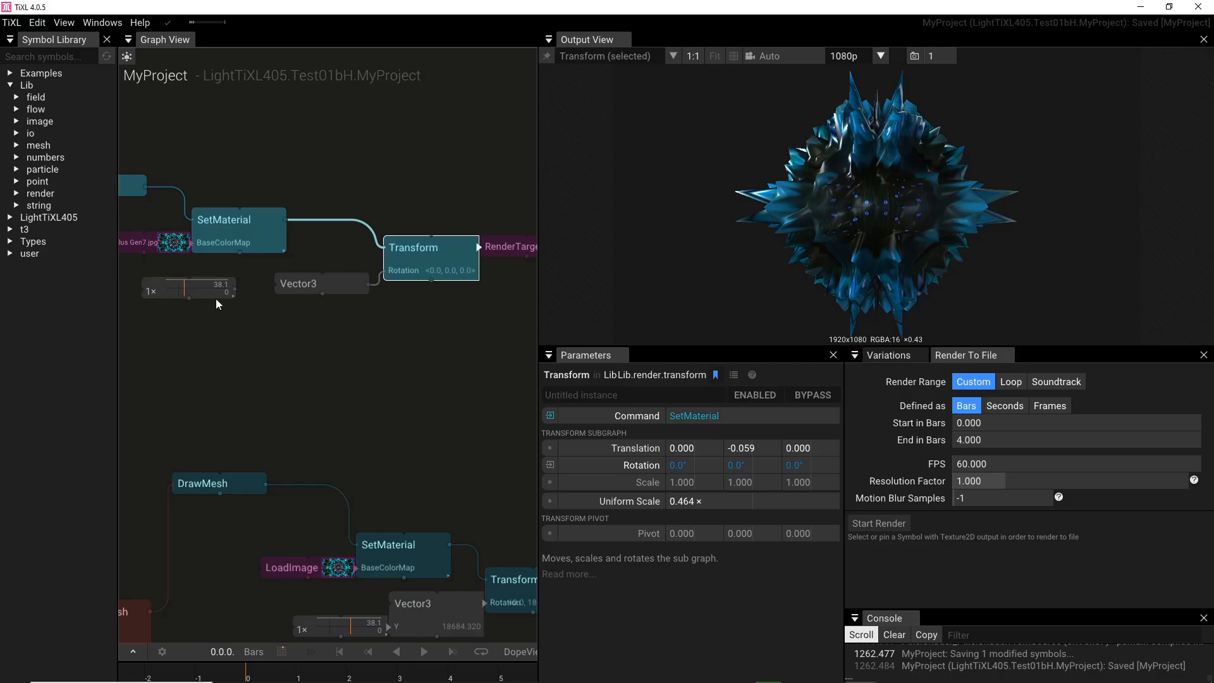
Add a new AnimValue node to the Vector3's Y input and set its Shape to Endless.
{"action": "left_click", "coordinate": [308, 286]}
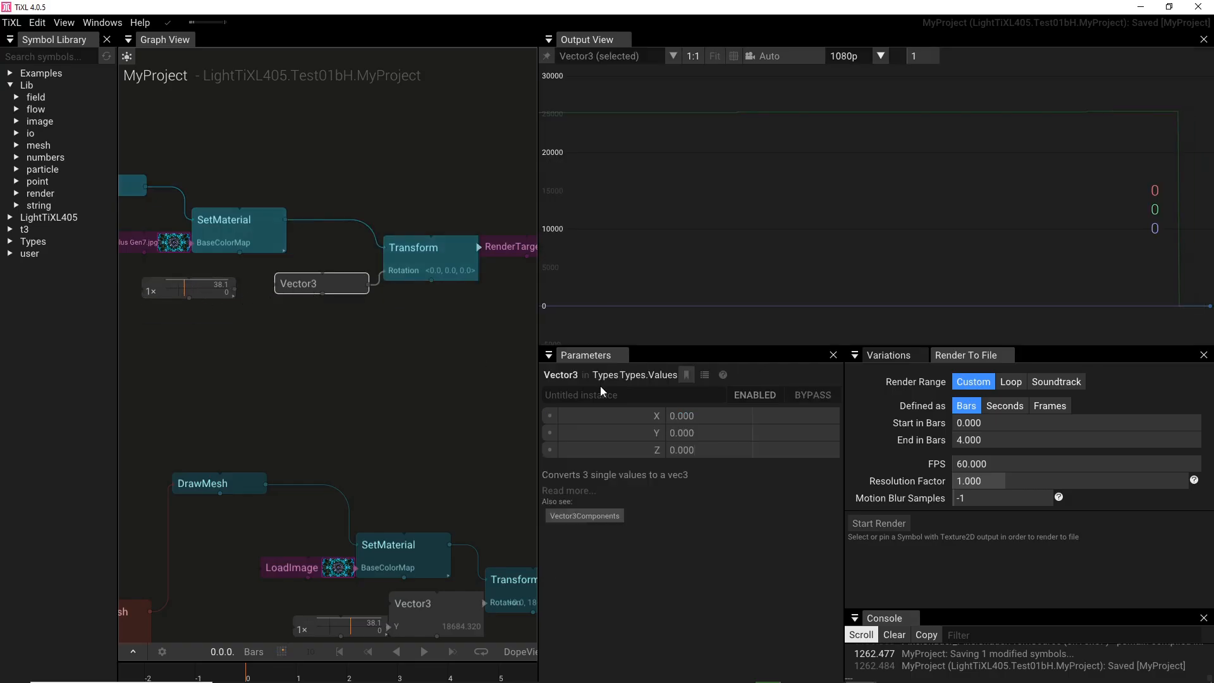
{"action": "left_click", "coordinate": [551, 434]}
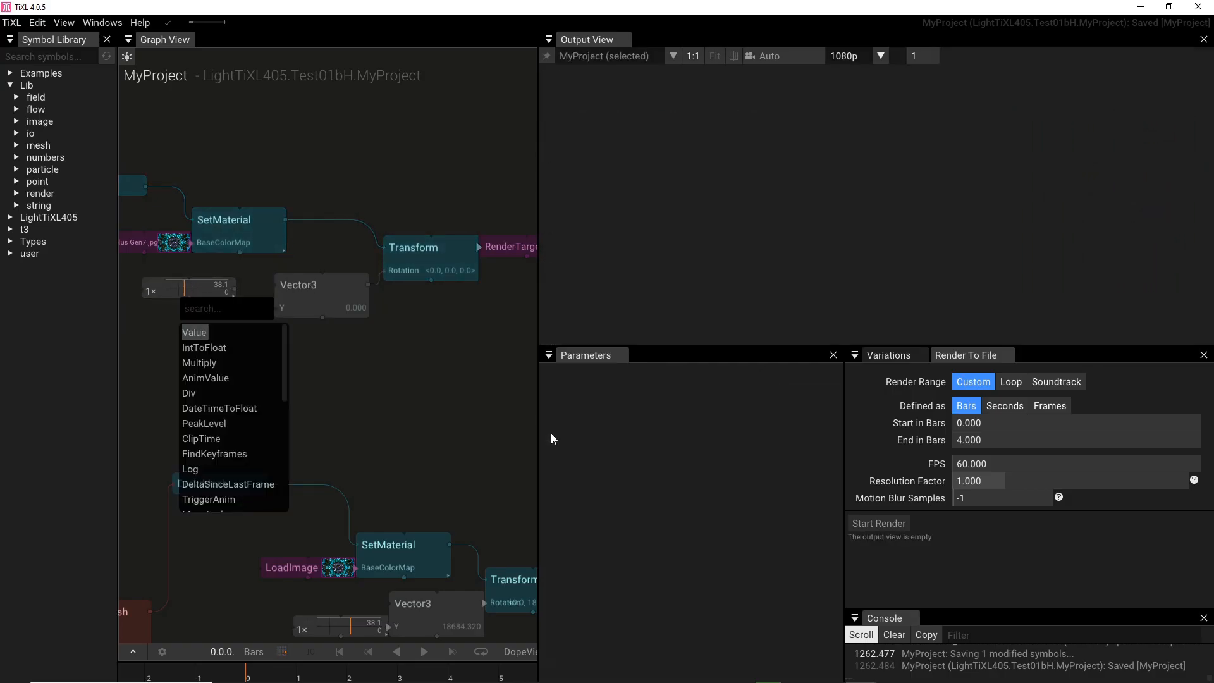
{"action": "left_click", "coordinate": [210, 378]}
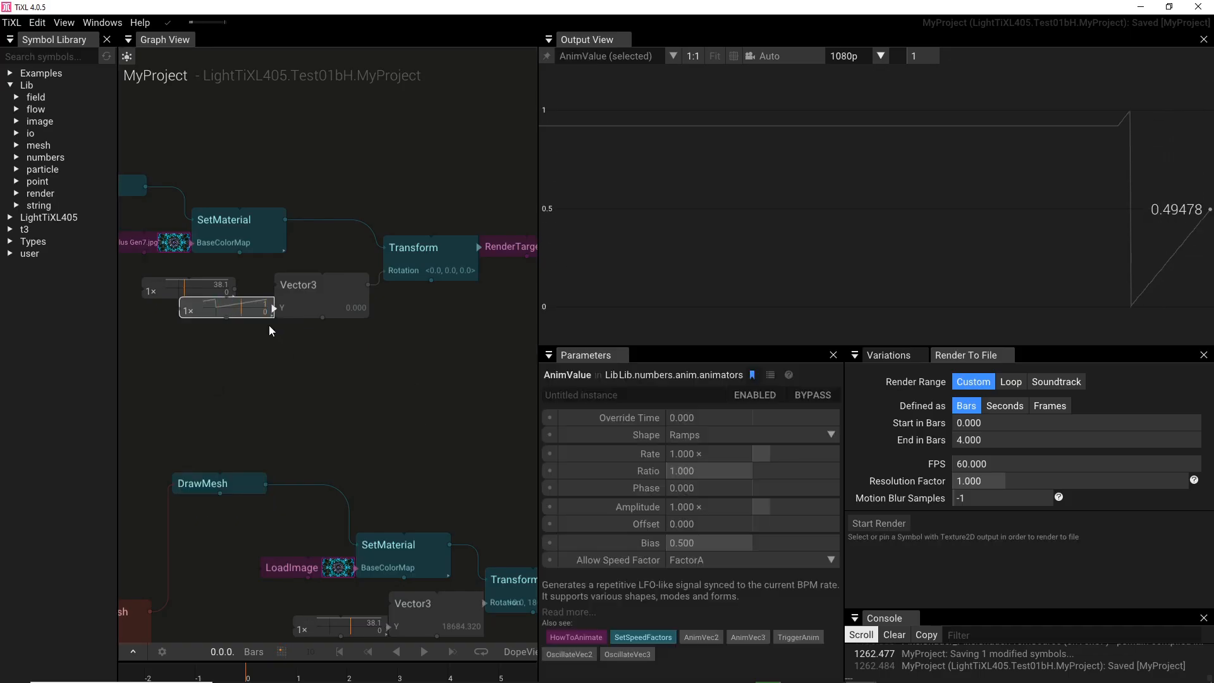
{"action": "left_click", "coordinate": [724, 438]}
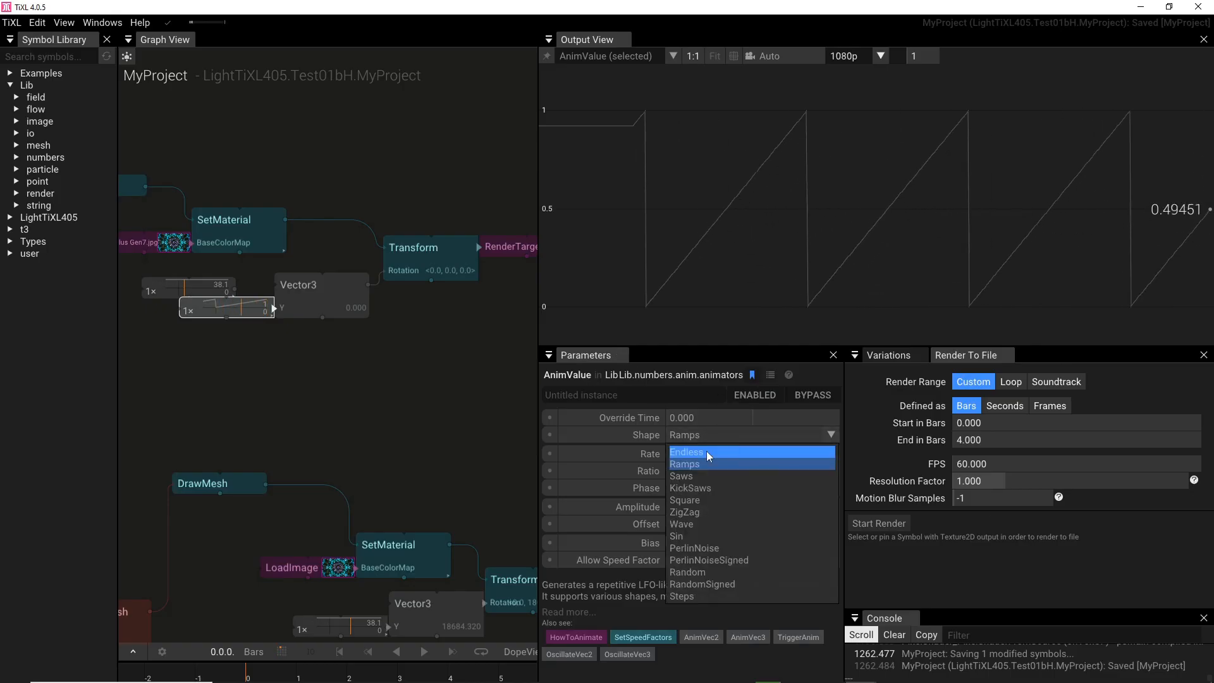
{"action": "left_click", "coordinate": [706, 451]}
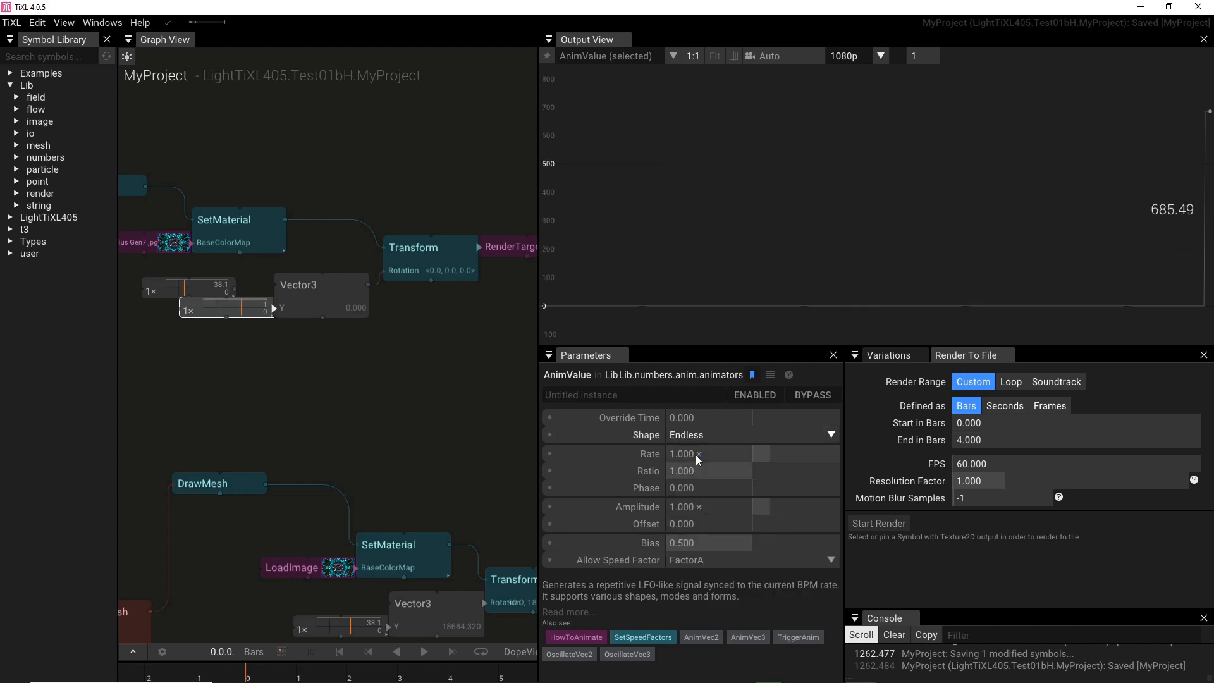
Pull the new AnimValue off Vector3, connect the original 38.1 AnimValue to Vector3's X input and delete the new one.
{"action": "left_click_drag", "start_coordinate": [221, 312], "coordinate": [214, 336]}
{"action": "left_click_drag", "start_coordinate": [218, 387], "coordinate": [229, 394]}
{"action": "left_click_drag", "start_coordinate": [236, 289], "coordinate": [262, 285]}
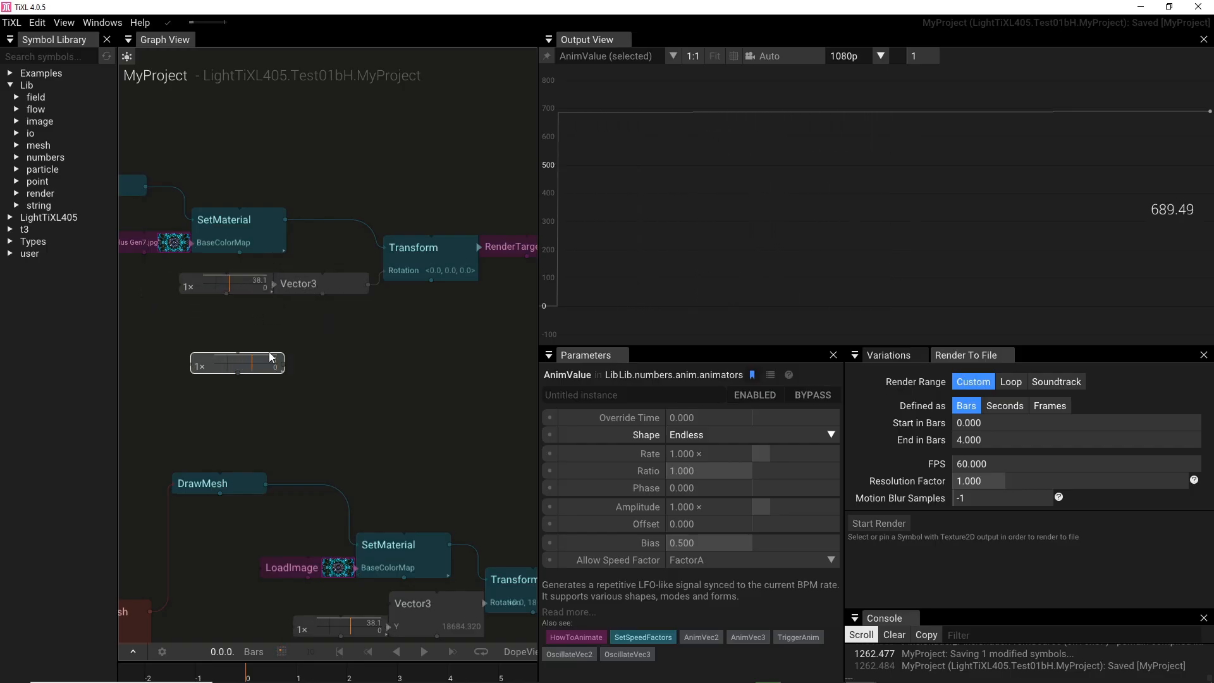
{"action": "key", "text": "Delete"}
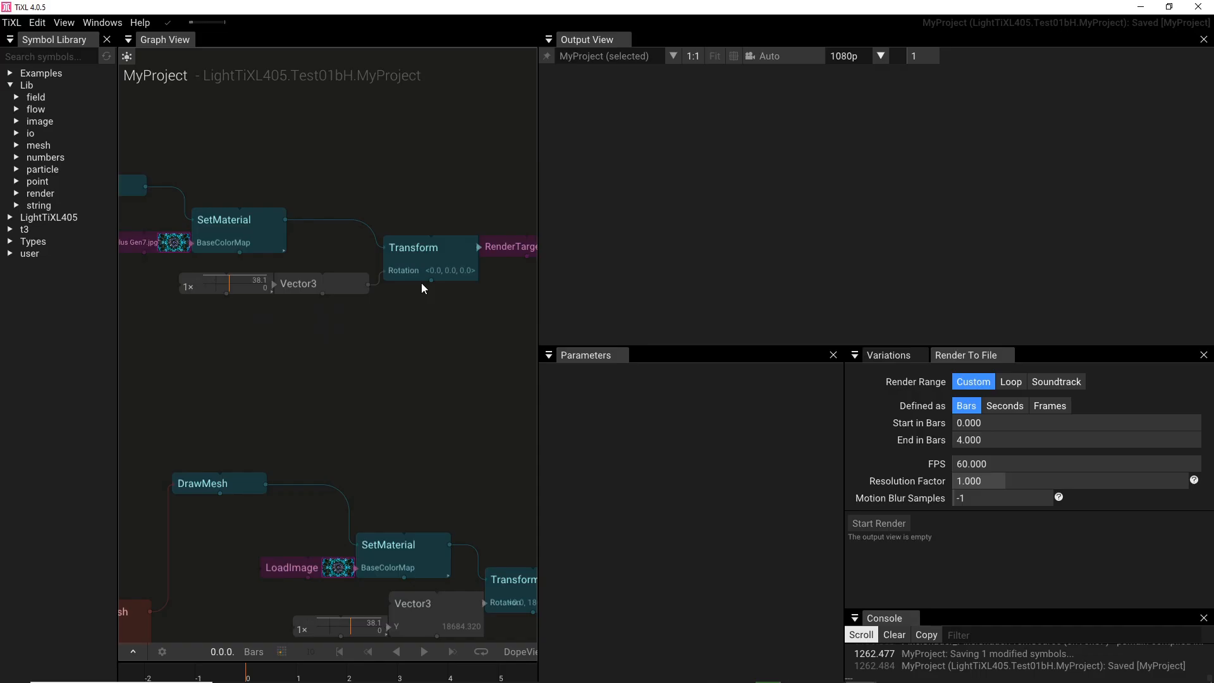
Inspect the AnimValue's parameters and compare the outputs of the Transform and the RenderTarget that follows it.
{"action": "left_click", "coordinate": [260, 278]}
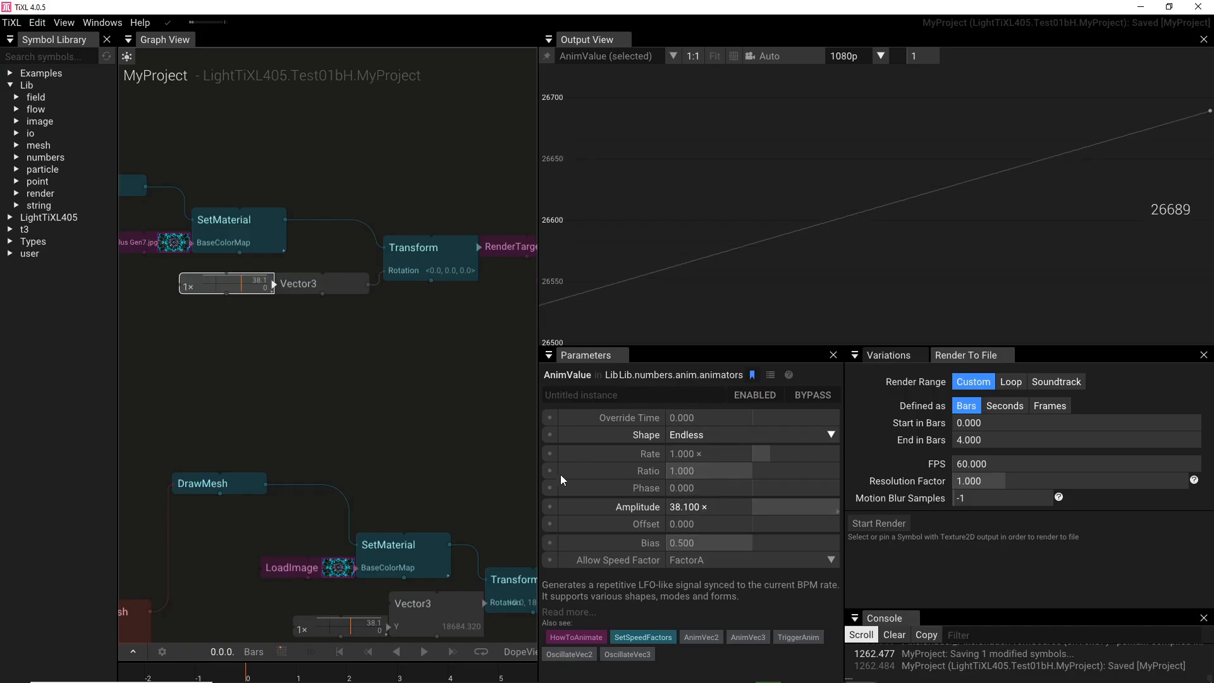
{"action": "left_click", "coordinate": [435, 256]}
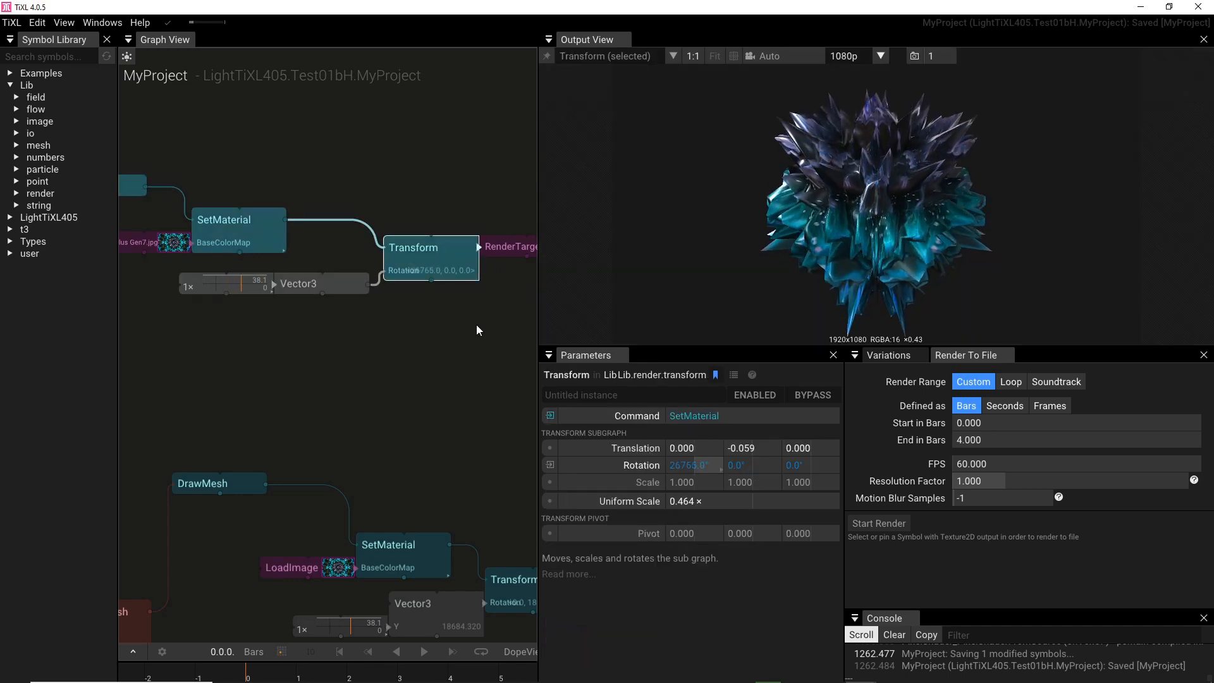
{"action": "right_click_drag", "start_coordinate": [487, 322], "coordinate": [320, 331]}
{"action": "left_click", "coordinate": [340, 286]}
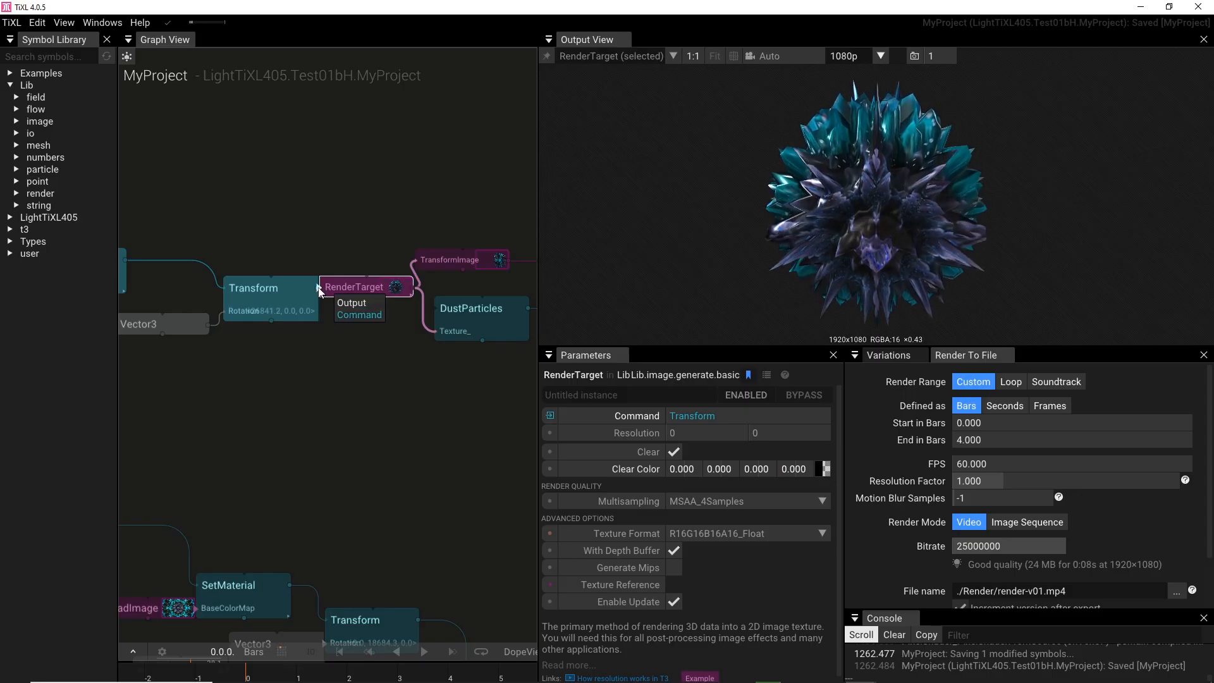
Branch an extra RenderTarget node off the Transform's output, move it below the chain, view its result and delete it.
{"action": "left_click_drag", "start_coordinate": [320, 291], "coordinate": [375, 372]}
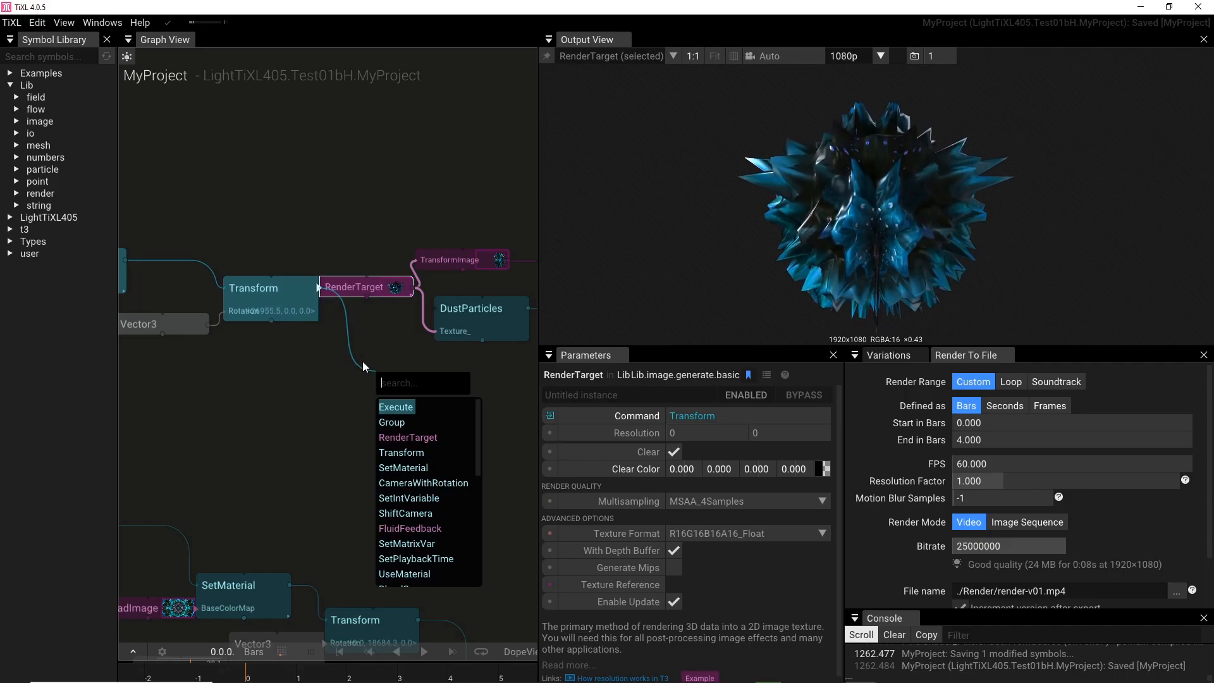
{"action": "left_click", "coordinate": [393, 436]}
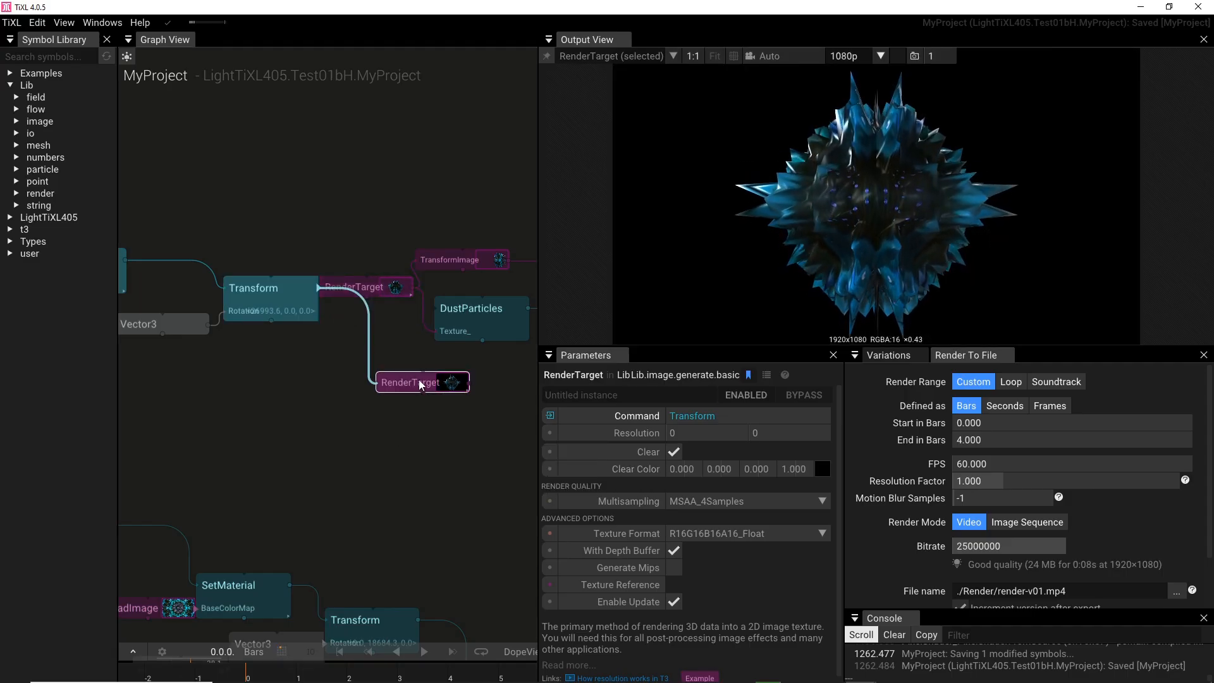
{"action": "left_click_drag", "start_coordinate": [419, 381], "coordinate": [362, 432]}
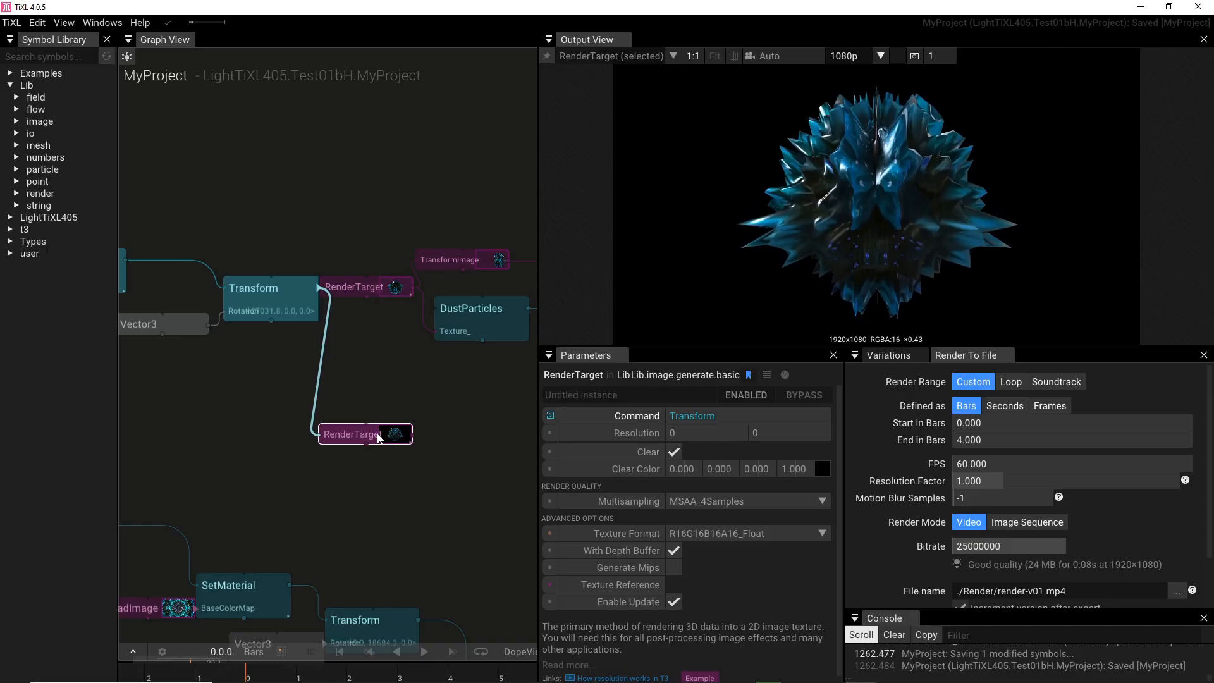
{"action": "key", "text": "Delete"}
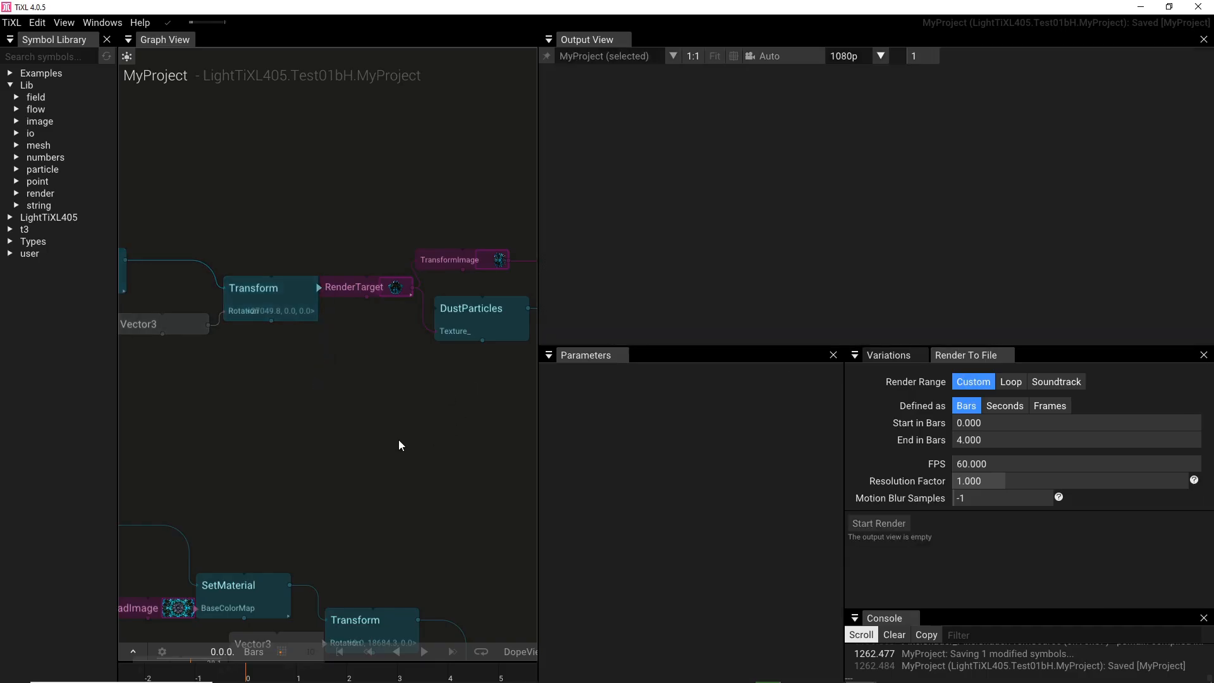
Look over the nodes following the RenderTarget up to Blend, and inspect the TransformImage node's parameters and output.
{"action": "scroll", "coordinate": [402, 440], "scroll_direction": "up", "scroll_amount": 5}
{"action": "scroll", "coordinate": [423, 437], "scroll_direction": "down", "scroll_amount": 5}
{"action": "right_click_drag", "start_coordinate": [435, 448], "coordinate": [79, 486]}
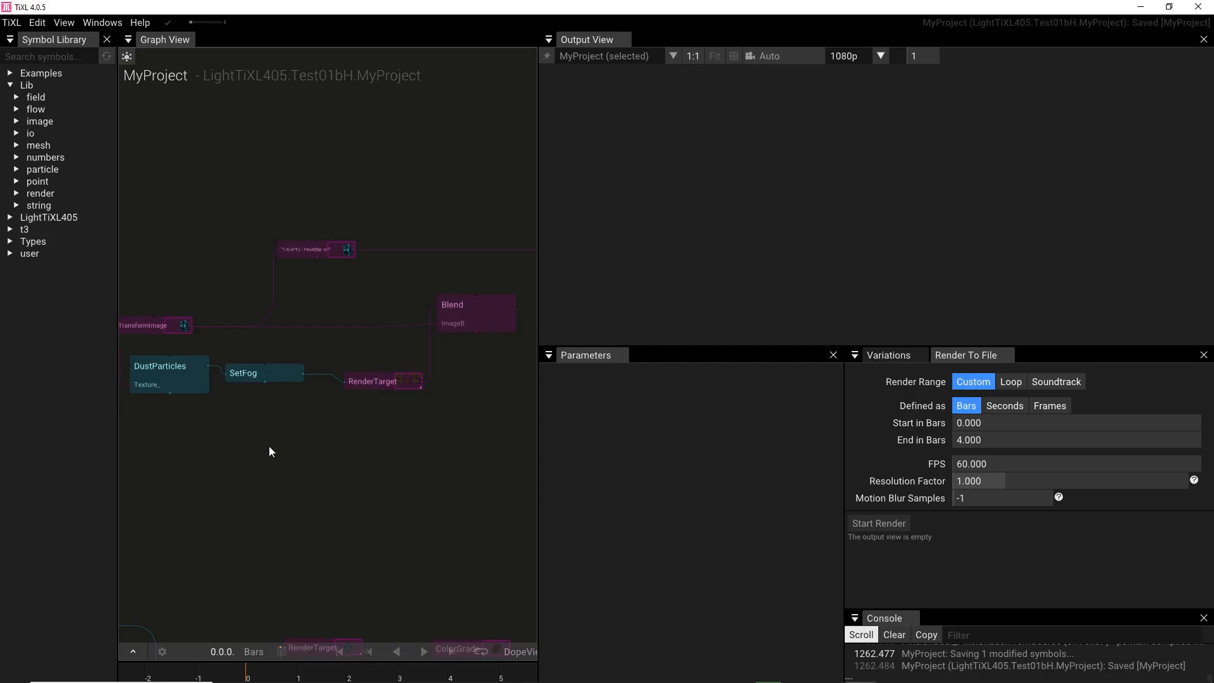
{"action": "right_click_drag", "start_coordinate": [254, 476], "coordinate": [377, 542]}
{"action": "scroll", "coordinate": [367, 353], "scroll_direction": "up", "scroll_amount": 3}
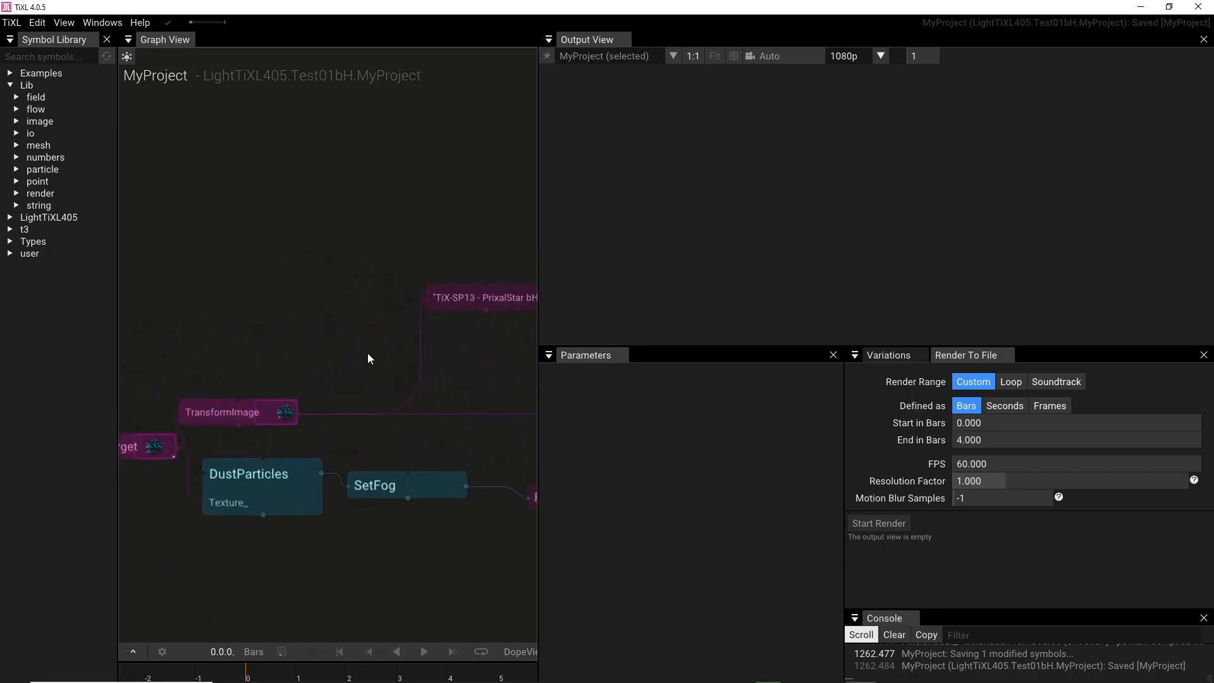
{"action": "right_click_drag", "start_coordinate": [272, 355], "coordinate": [387, 343]}
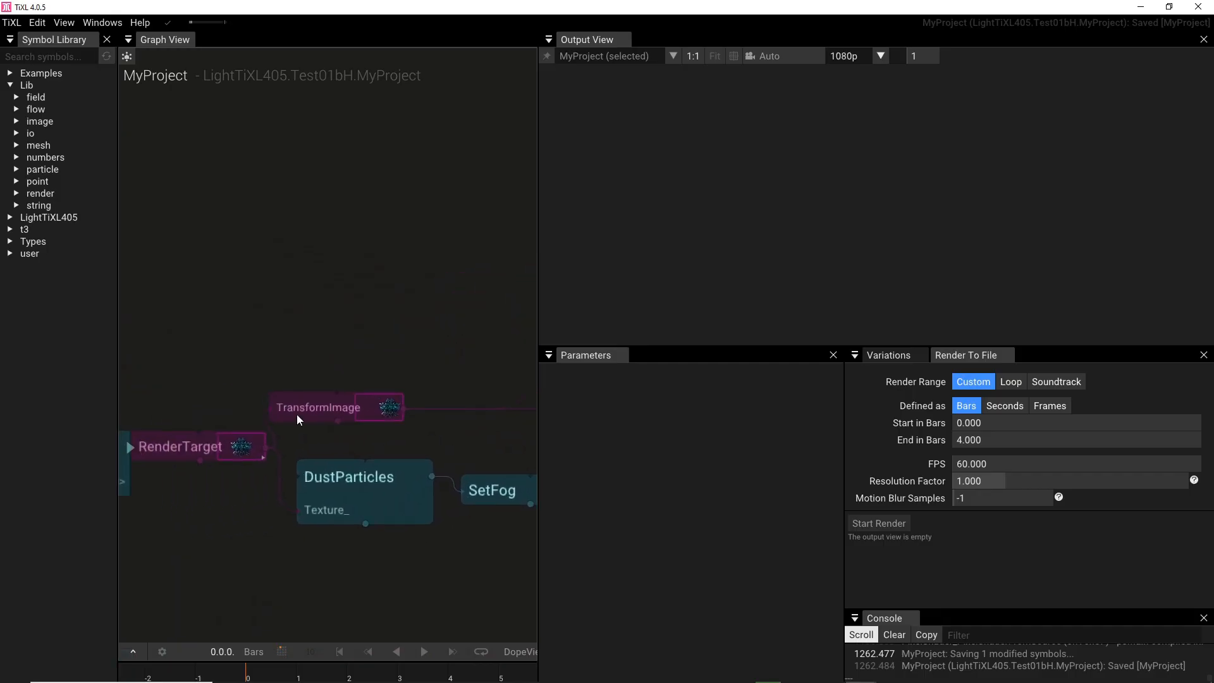
{"action": "left_click", "coordinate": [299, 415]}
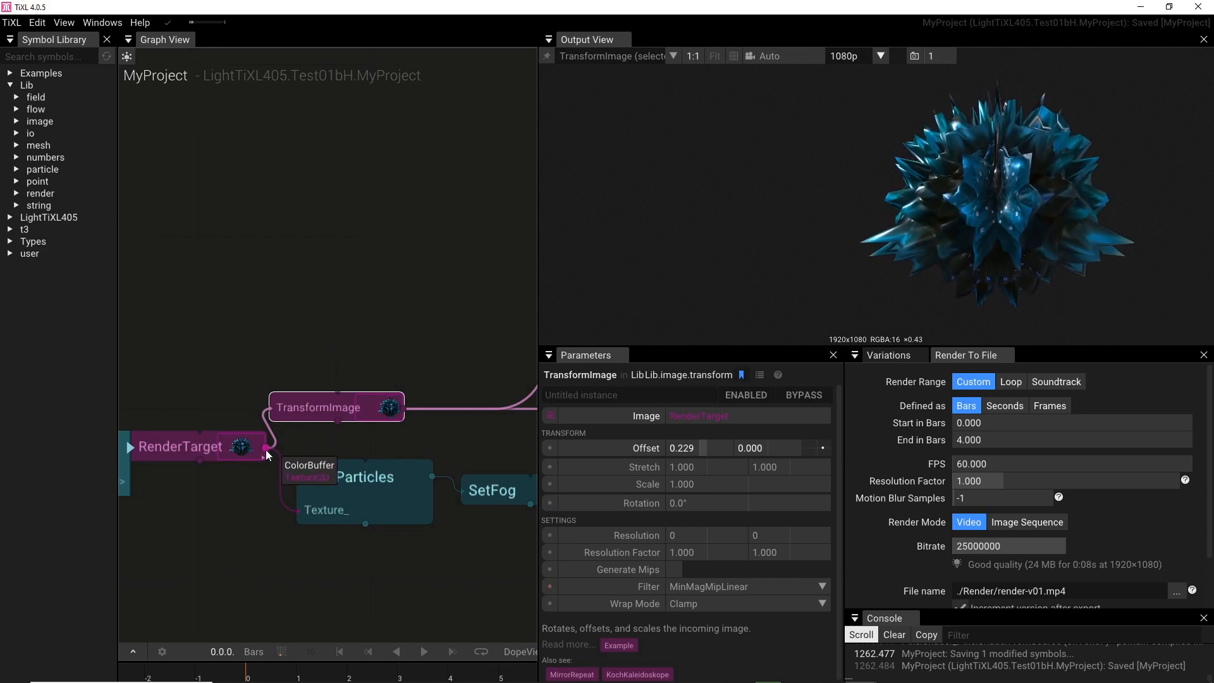
Compare the output of the RenderTarget with that of the TransformImage connected to it.
{"action": "left_click_drag", "start_coordinate": [265, 451], "coordinate": [306, 307]}
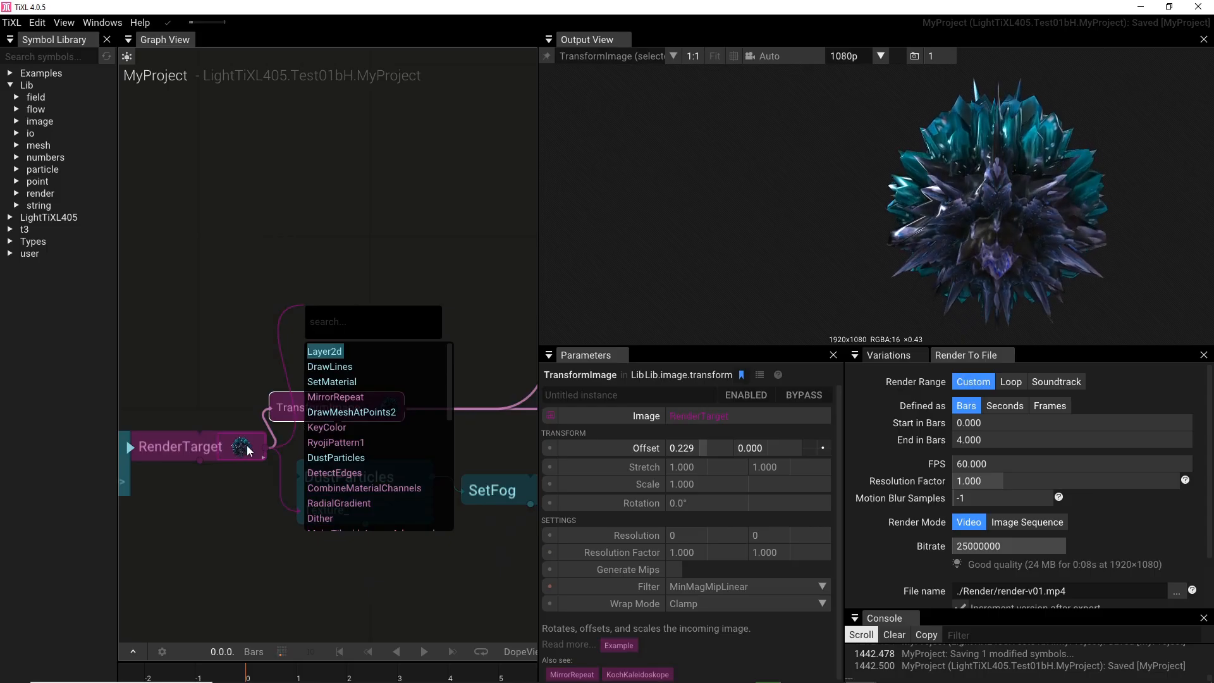
{"action": "key", "text": "Escape"}
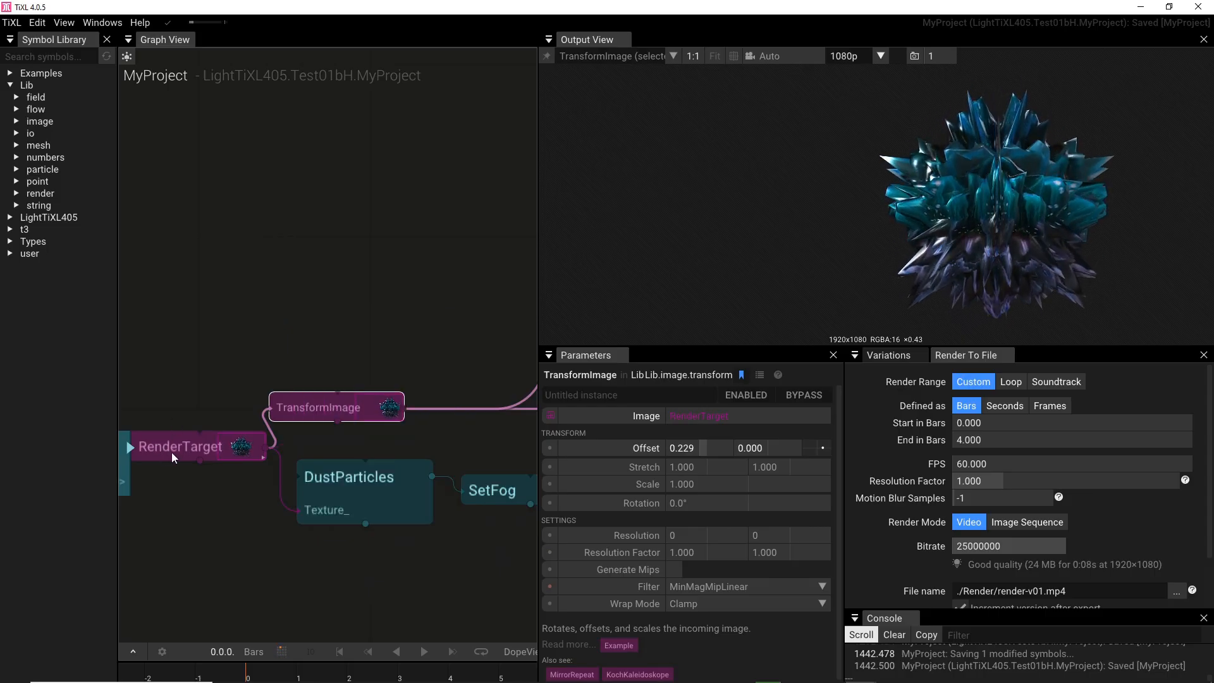
{"action": "left_click", "coordinate": [172, 455]}
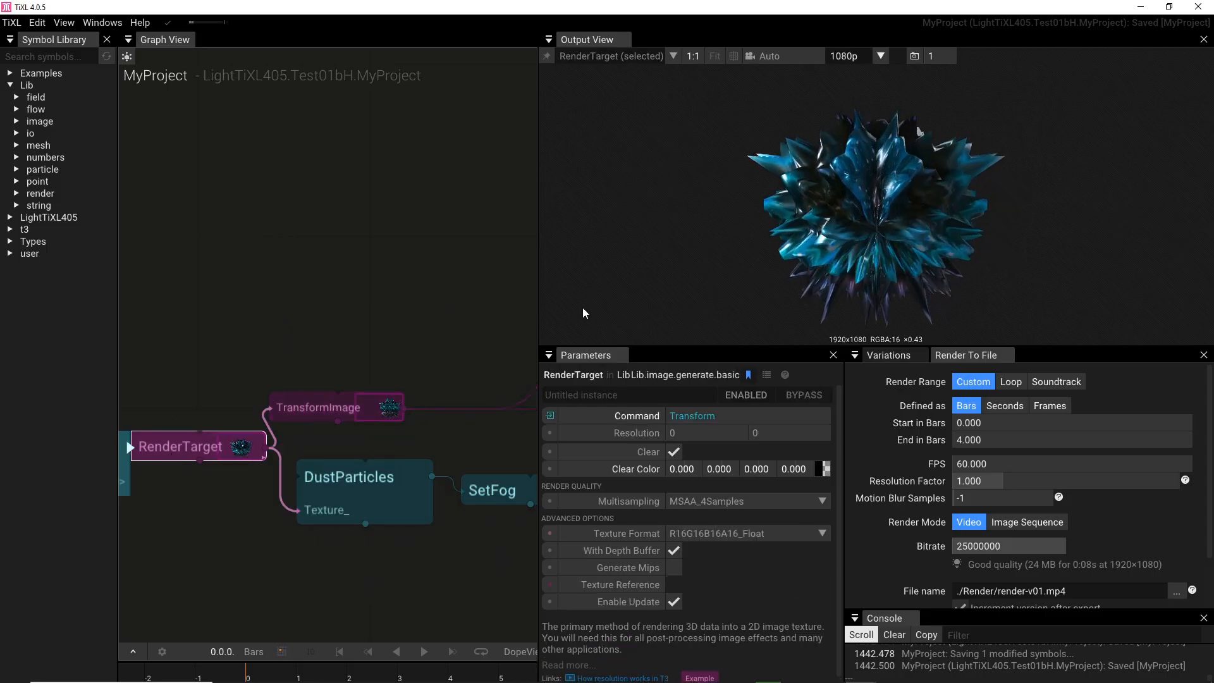
{"action": "left_click", "coordinate": [328, 411]}
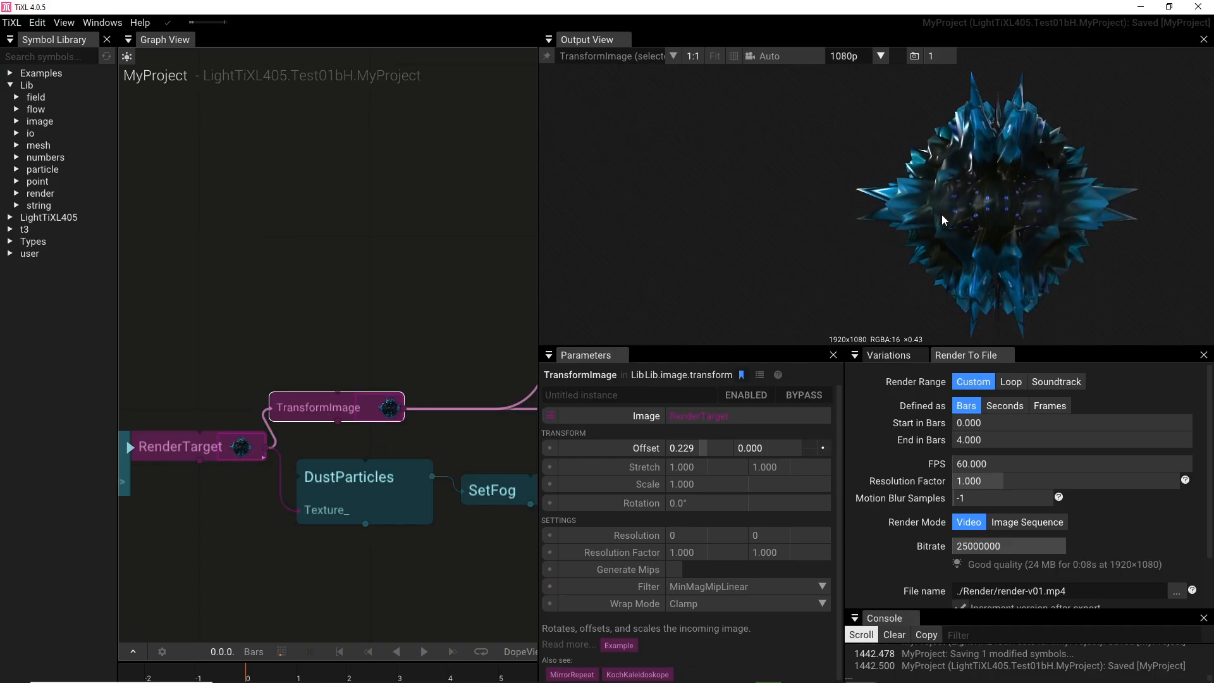
{"action": "right_click_drag", "start_coordinate": [405, 289], "coordinate": [232, 267]}
{"action": "right_click_drag", "start_coordinate": [168, 313], "coordinate": [405, 297]}
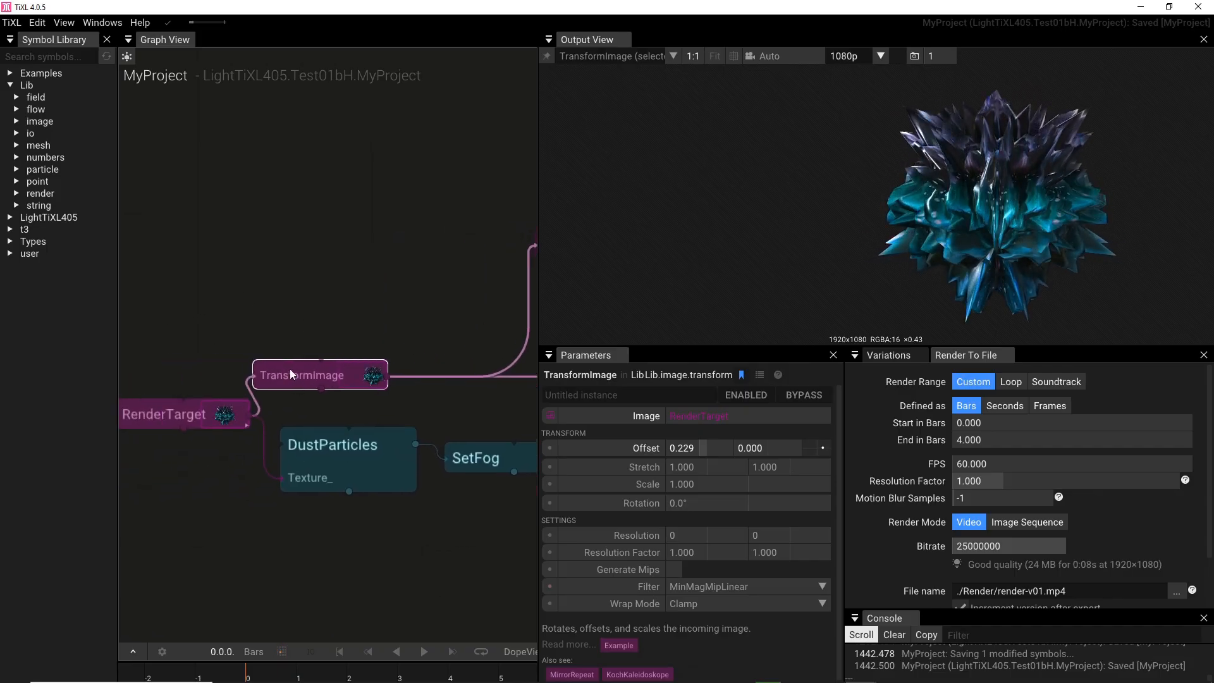
Branch a new TransformImage node off the RenderTarget's output and place it above the existing TransformImage.
{"action": "left_click_drag", "start_coordinate": [254, 415], "coordinate": [280, 296]}
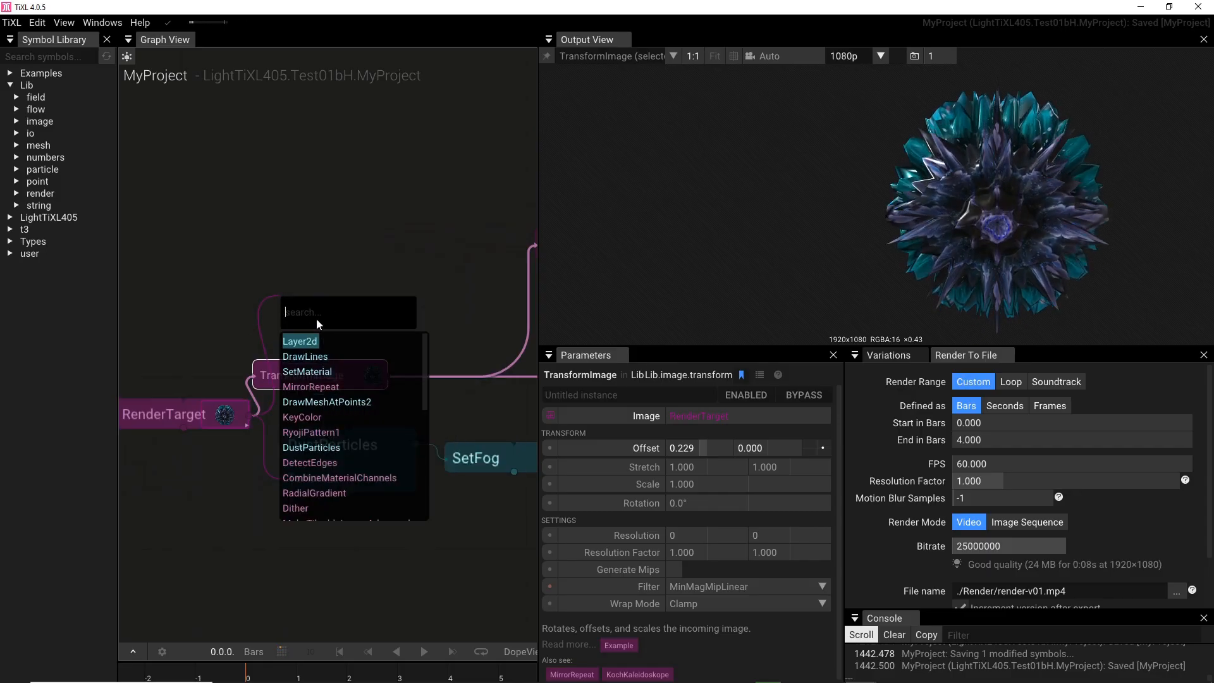
{"action": "type", "text": "trans"}
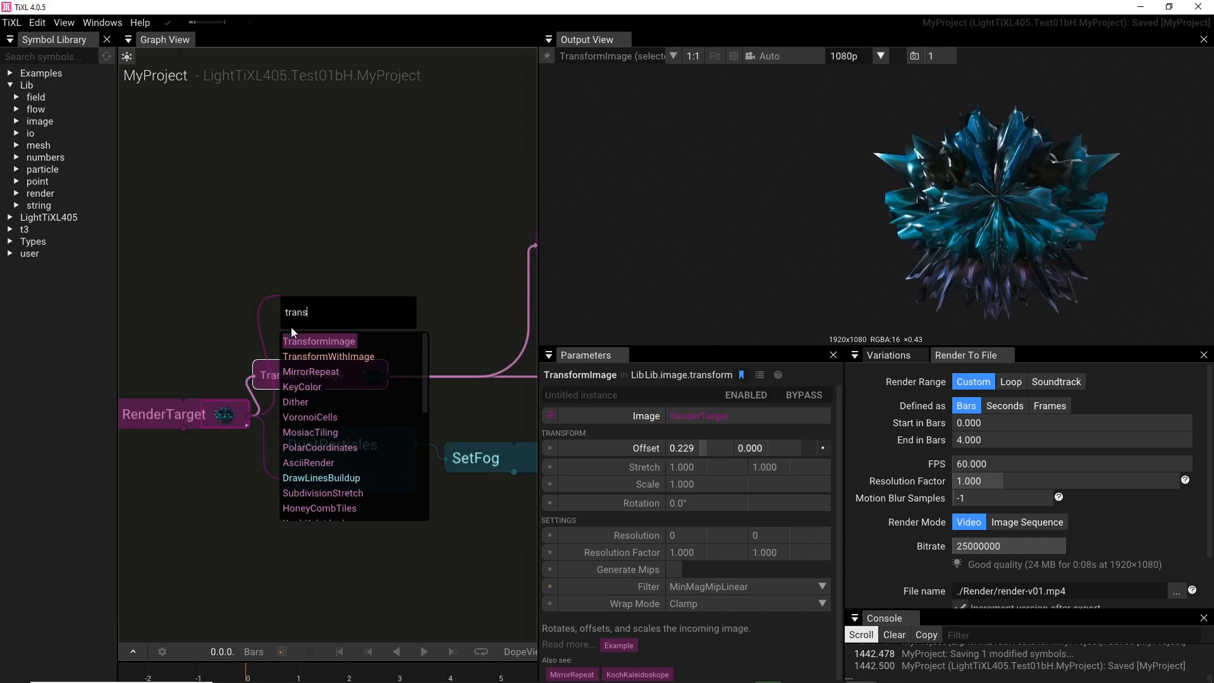
{"action": "left_click", "coordinate": [304, 345]}
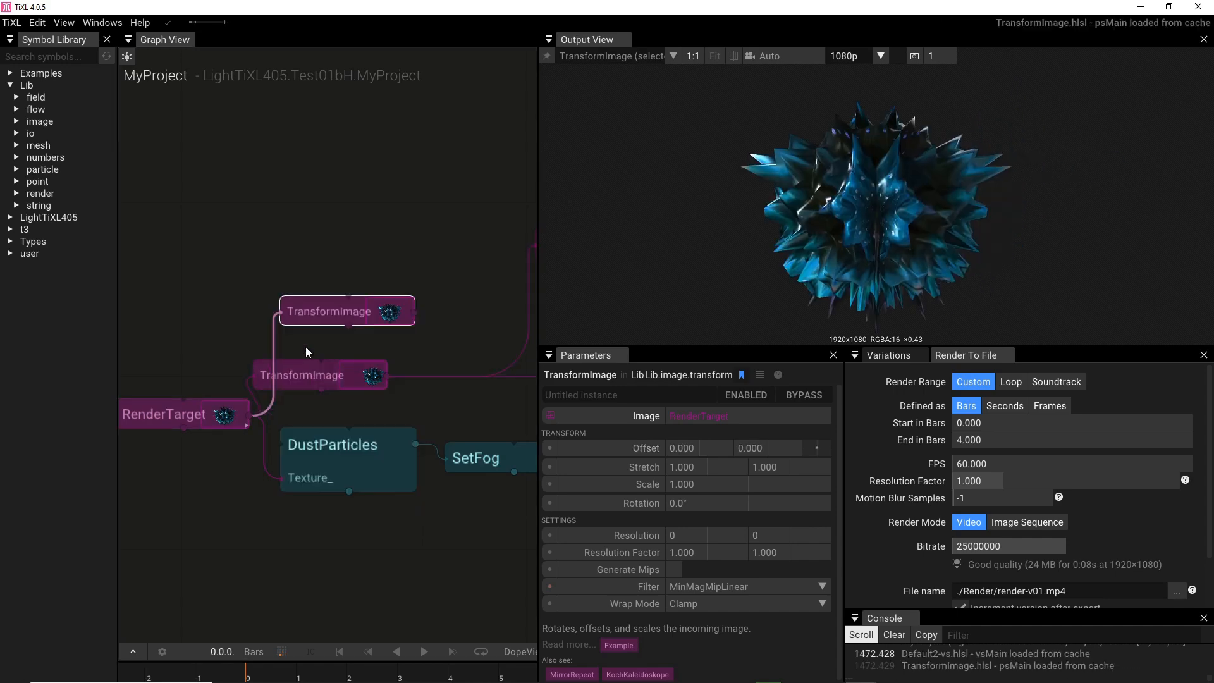
{"action": "right_click_drag", "start_coordinate": [240, 286], "coordinate": [443, 95]}
{"action": "scroll", "coordinate": [320, 373], "scroll_direction": "down", "scroll_amount": 4}
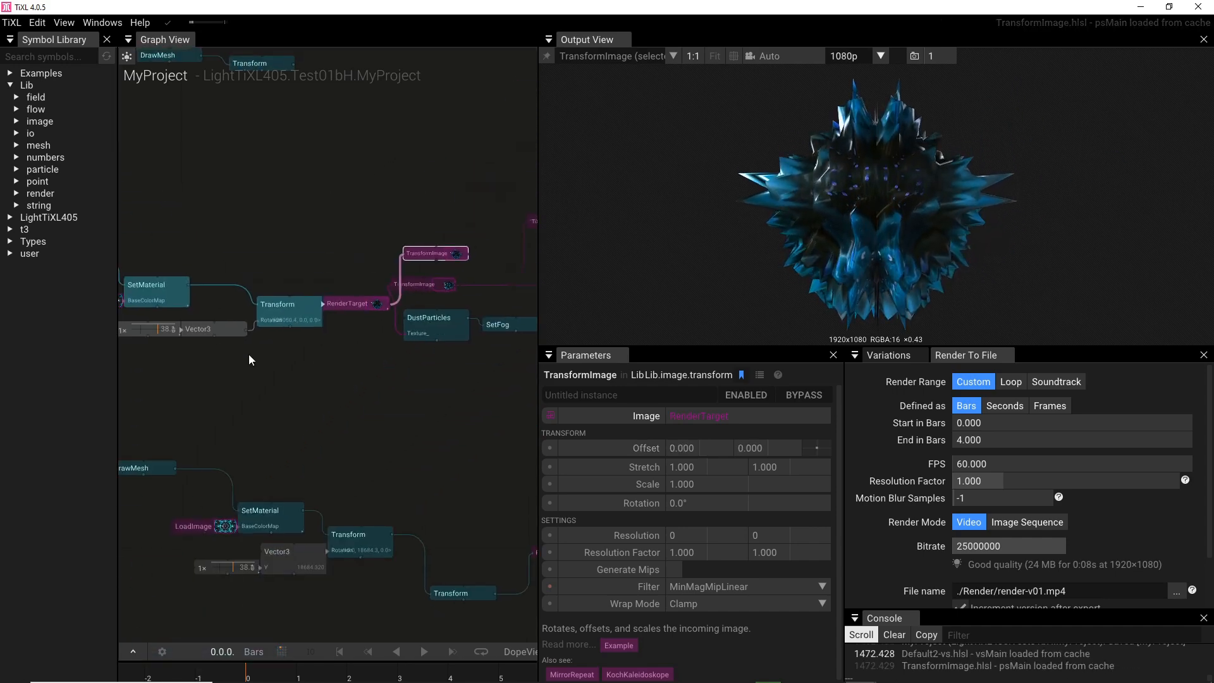